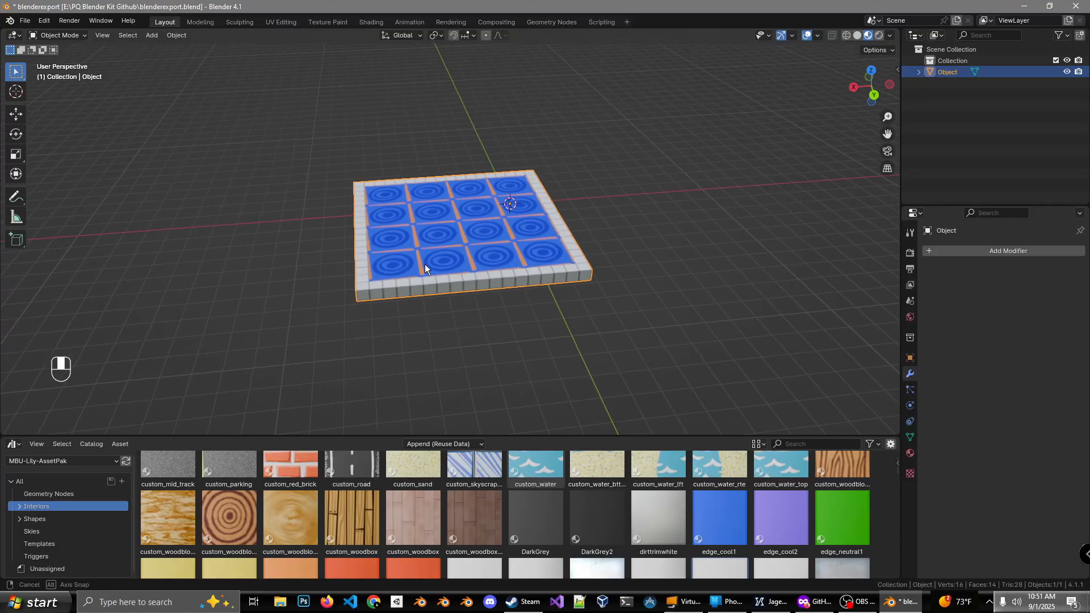
- Browse the asset library's Interiors, Shapes, Geometry Nodes, Skies and Triggers catalogs to examine the available assets
scroll(389, 259, up, 2)
scroll(456, 261, down, 2)
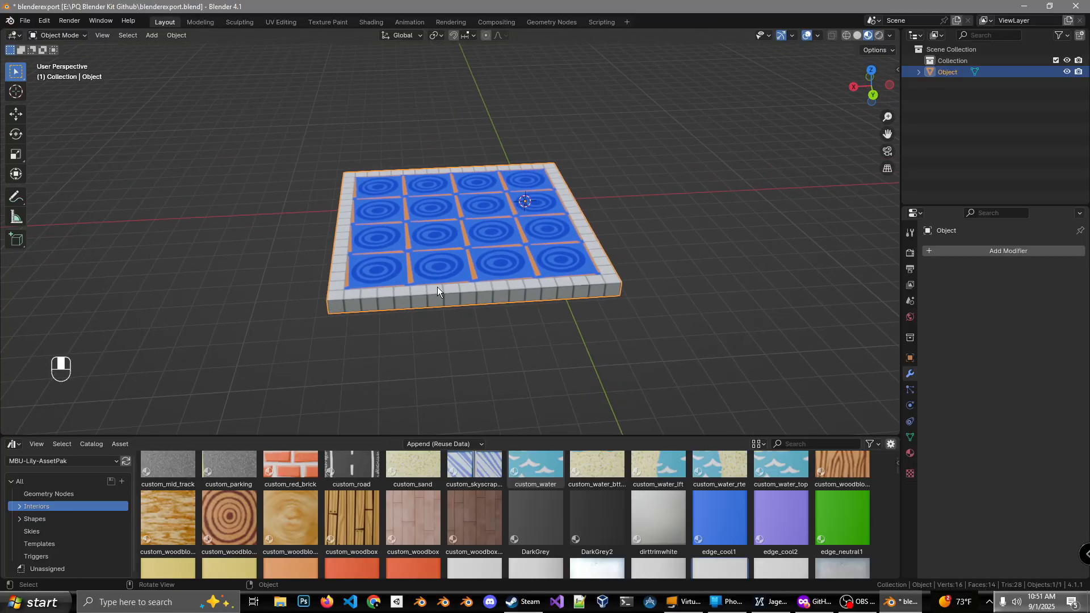
scroll(35, 528, down, 1)
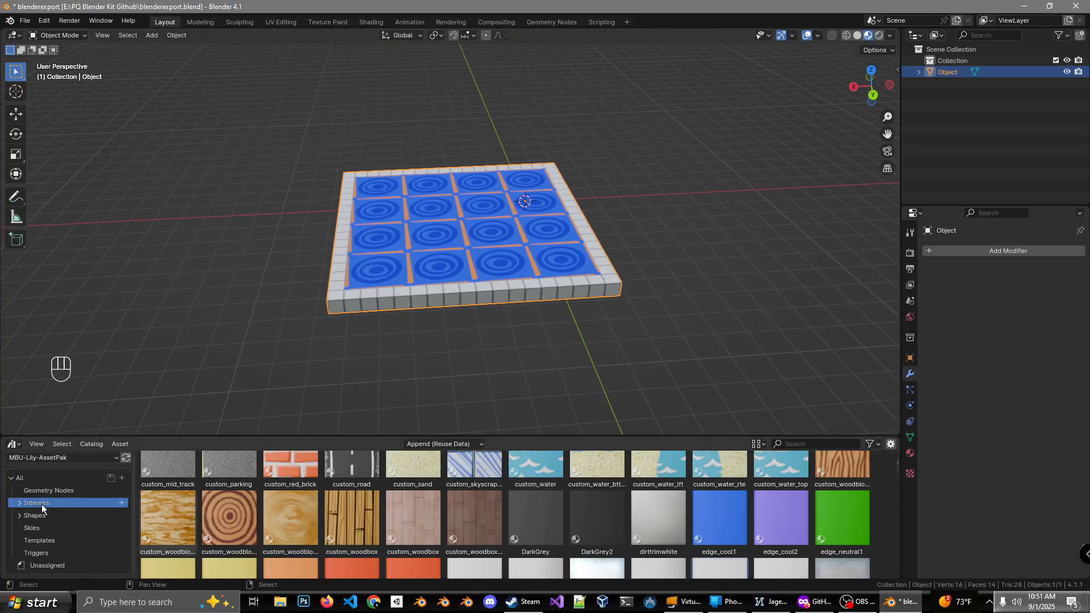
click(20, 503)
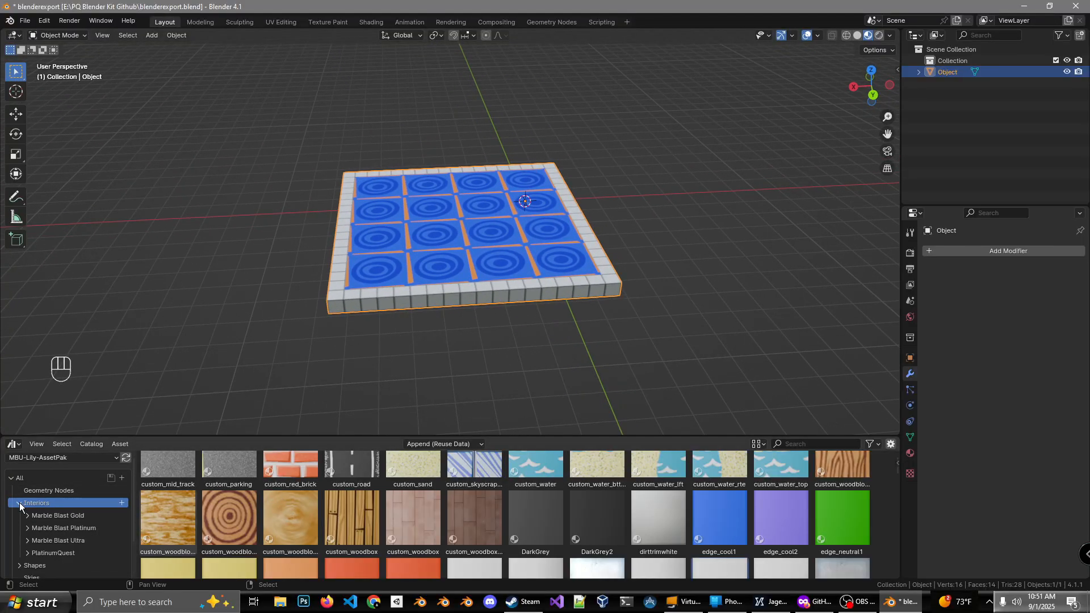
click(57, 515)
click(59, 528)
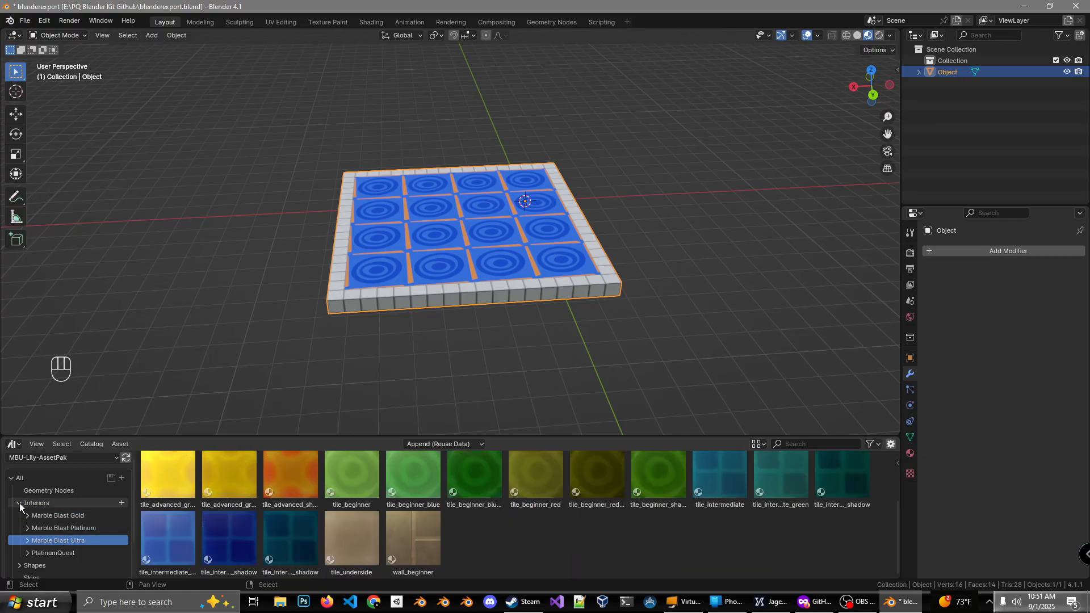
click(20, 503)
click(30, 516)
click(19, 515)
click(48, 539)
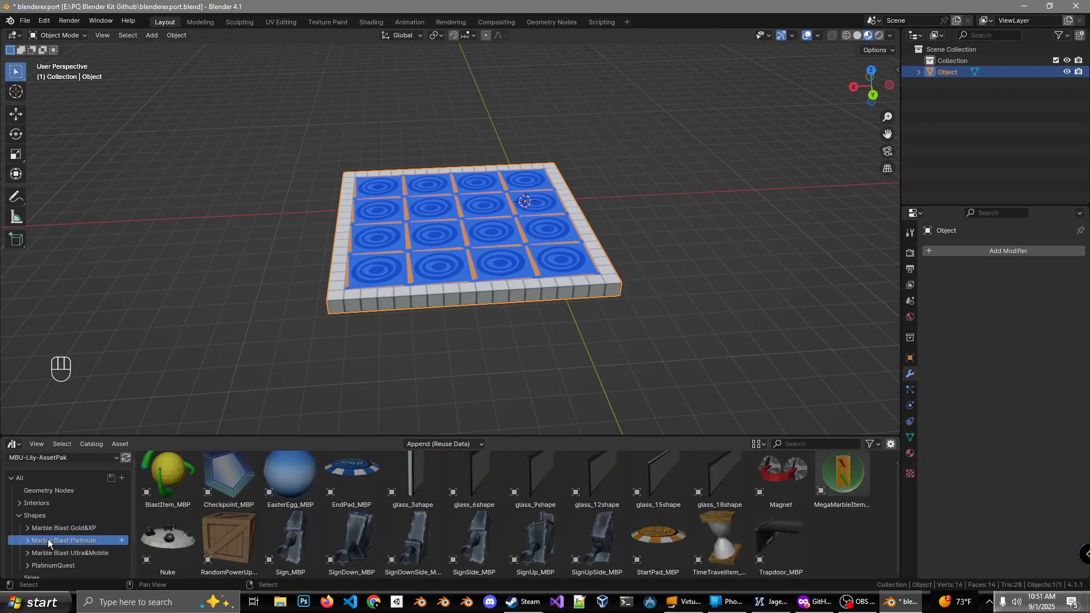
click(20, 516)
click(46, 491)
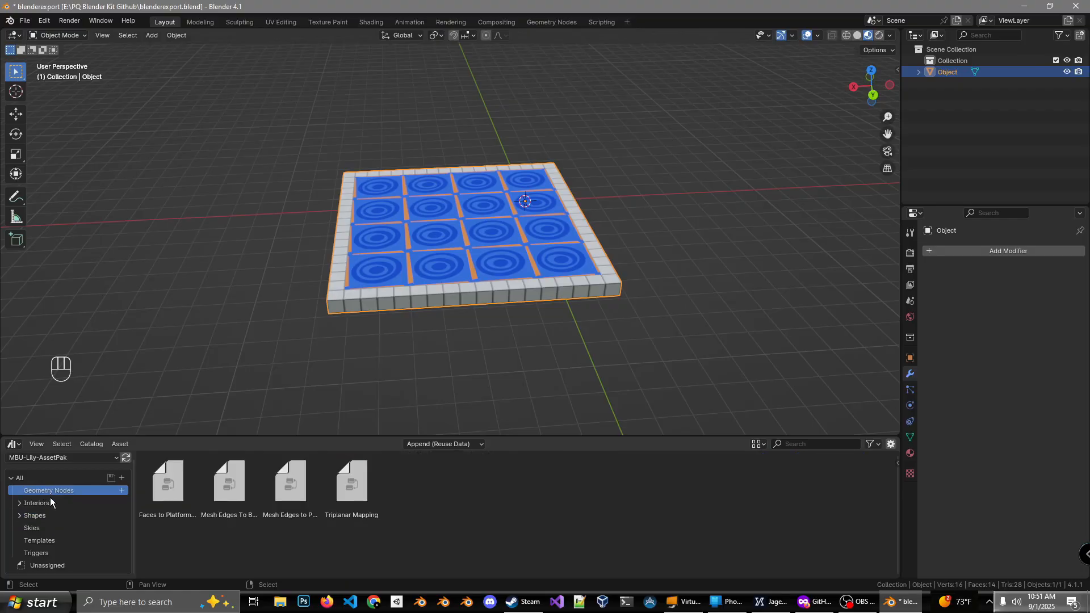
click(41, 528)
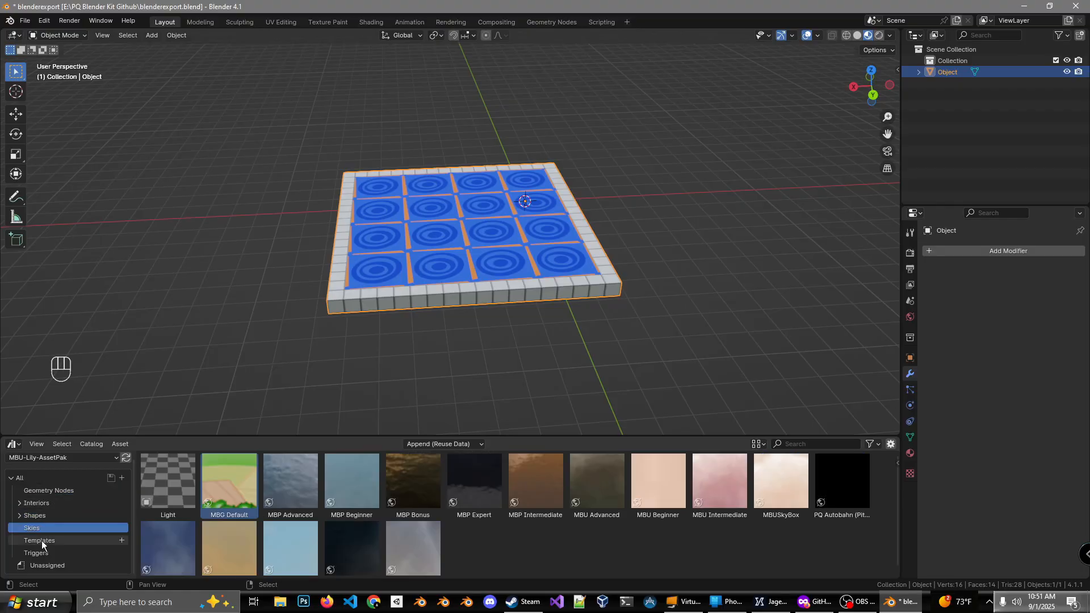
click(43, 553)
- Apply the MBG Default sky from the Skies catalog, preview it in rendered shading, and return to material preview
click(46, 526)
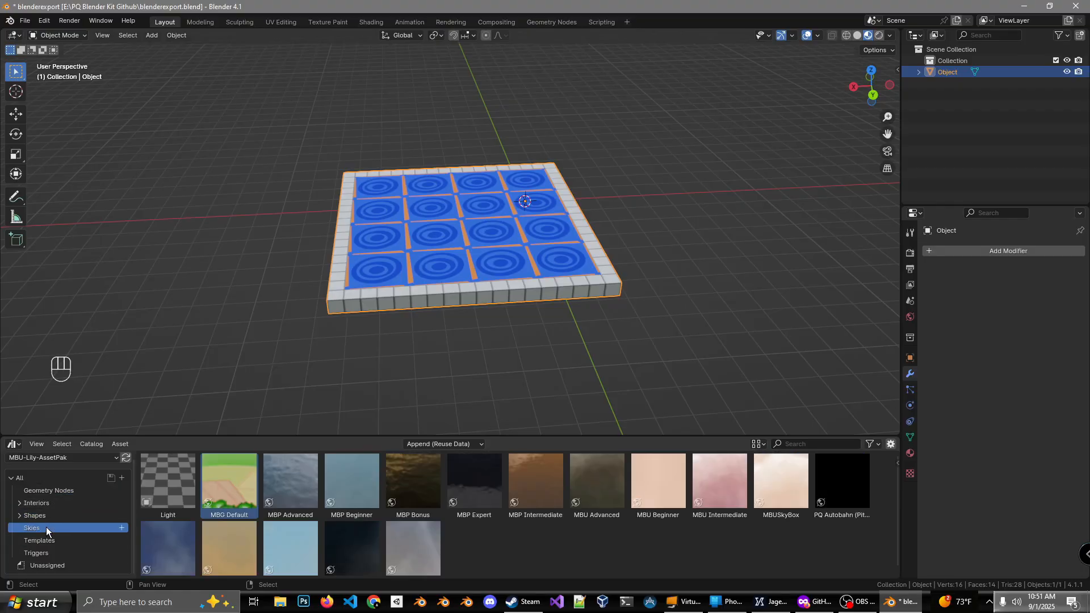
shift+middle_drag(479, 328, 311, 363)
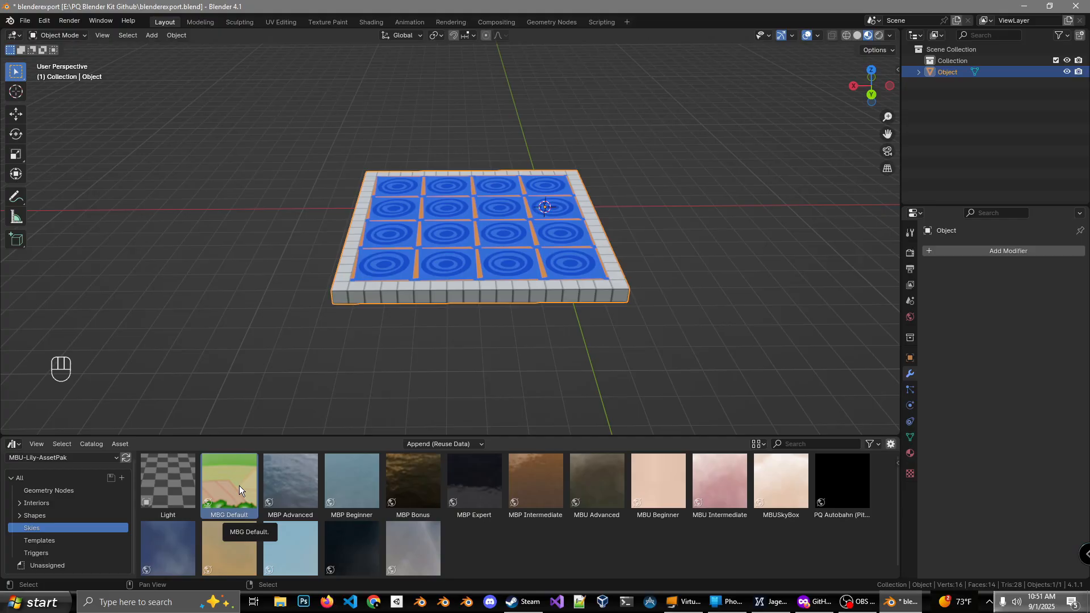
drag(232, 492, 284, 325)
middle_drag(283, 326, 599, 226)
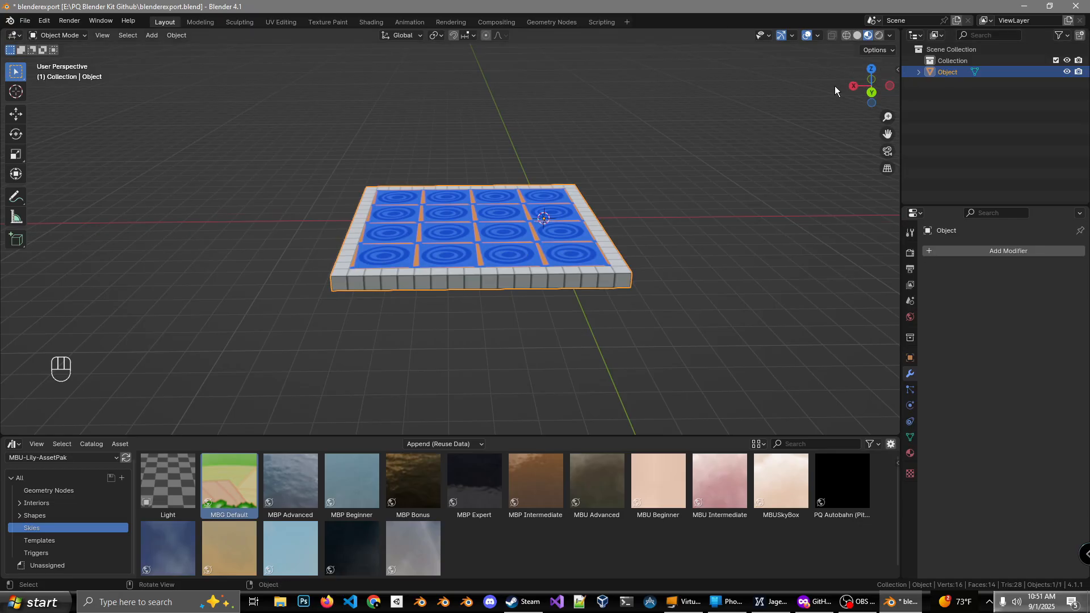
middle_drag(759, 149, 759, 146)
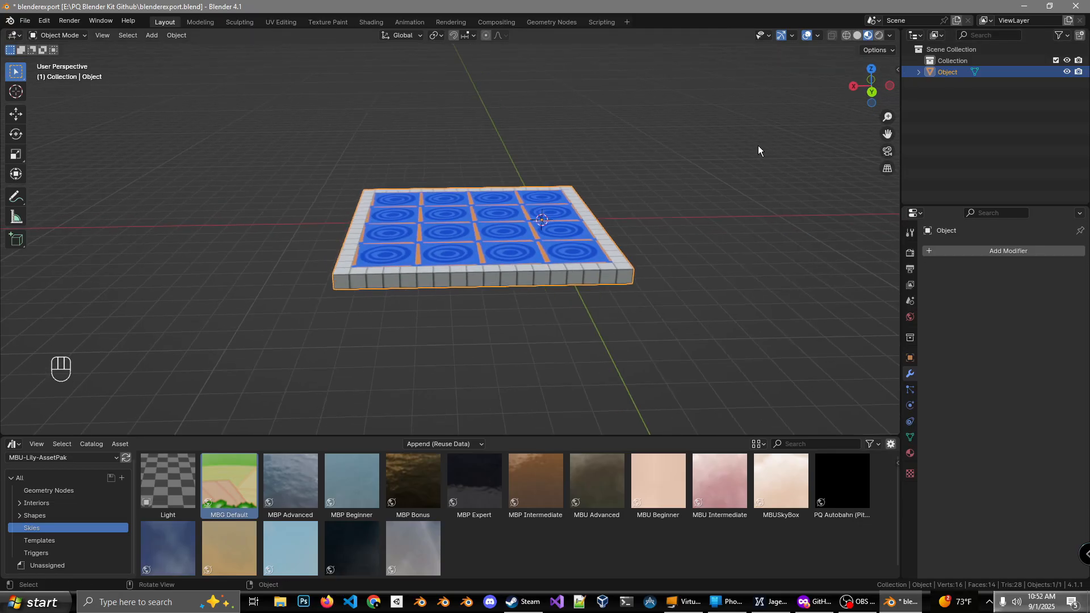
click(879, 36)
mouse_move(377, 290)
middle_down()
mouse_move(430, 308)
mouse_move(417, 268)
mouse_move(641, 250)
mouse_move(533, 249)
mouse_move(449, 273)
mouse_move(451, 285)
mouse_move(509, 284)
mouse_move(390, 300)
mouse_move(601, 256)
mouse_move(604, 268)
mouse_move(509, 283)
mouse_move(564, 247)
mouse_move(475, 298)
mouse_move(586, 268)
mouse_move(605, 223)
mouse_move(533, 252)
mouse_move(370, 234)
mouse_move(395, 246)
mouse_move(580, 226)
mouse_move(576, 243)
mouse_move(492, 294)
mouse_move(554, 244)
mouse_move(598, 247)
mouse_move(621, 271)
mouse_move(617, 284)
mouse_move(504, 278)
mouse_move(557, 257)
mouse_move(736, 233)
mouse_move(740, 243)
mouse_move(547, 280)
mouse_move(605, 257)
mouse_move(635, 280)
mouse_move(598, 240)
mouse_move(730, 138)
middle_up()
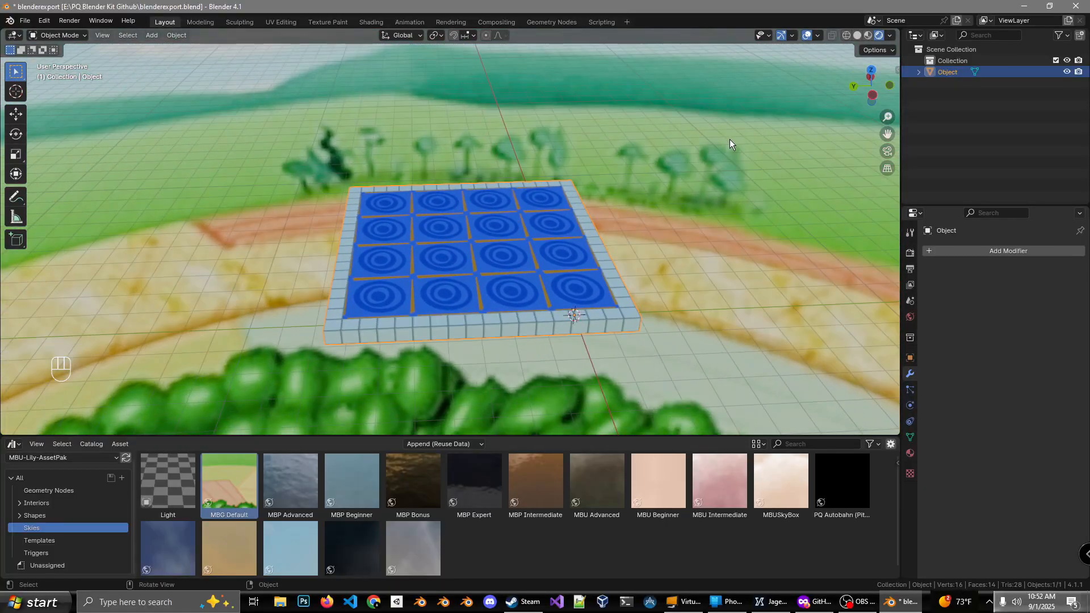
click(868, 36)
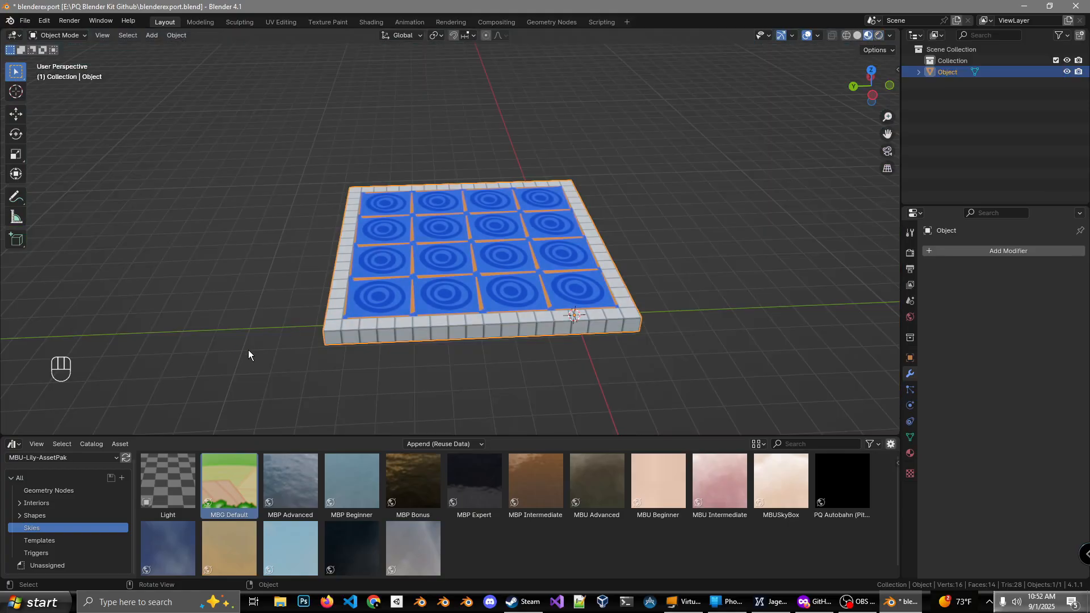
- Show the Templates catalog of the asset library
click(61, 540)
middle_drag(352, 364, 653, 357)
drag(457, 509, 363, 517)
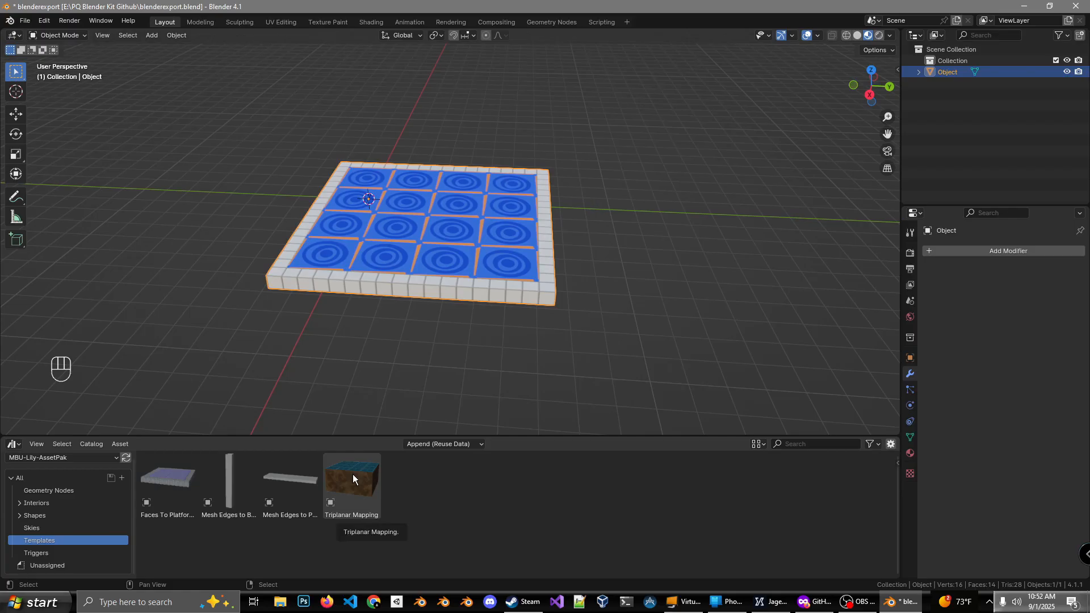
middle_drag(479, 380, 417, 372)
- Try placing the Triplanar Mapping template beside the platform with Append (Reuse Data), and delete the placed block
drag(365, 462, 616, 240)
middle_drag(615, 240, 667, 261)
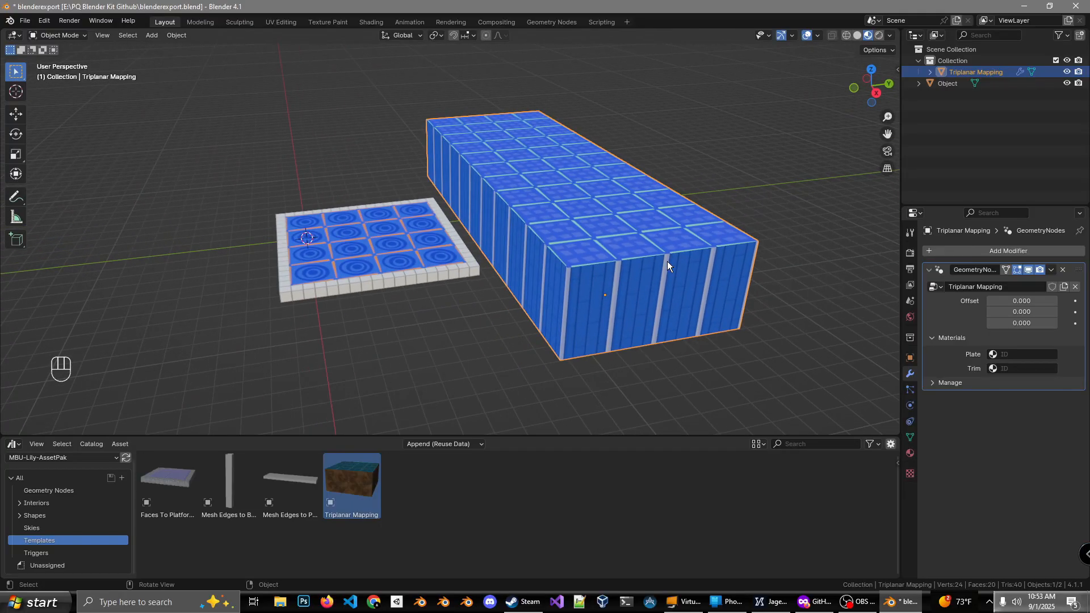
ctrl+middle_drag(587, 315, 543, 251)
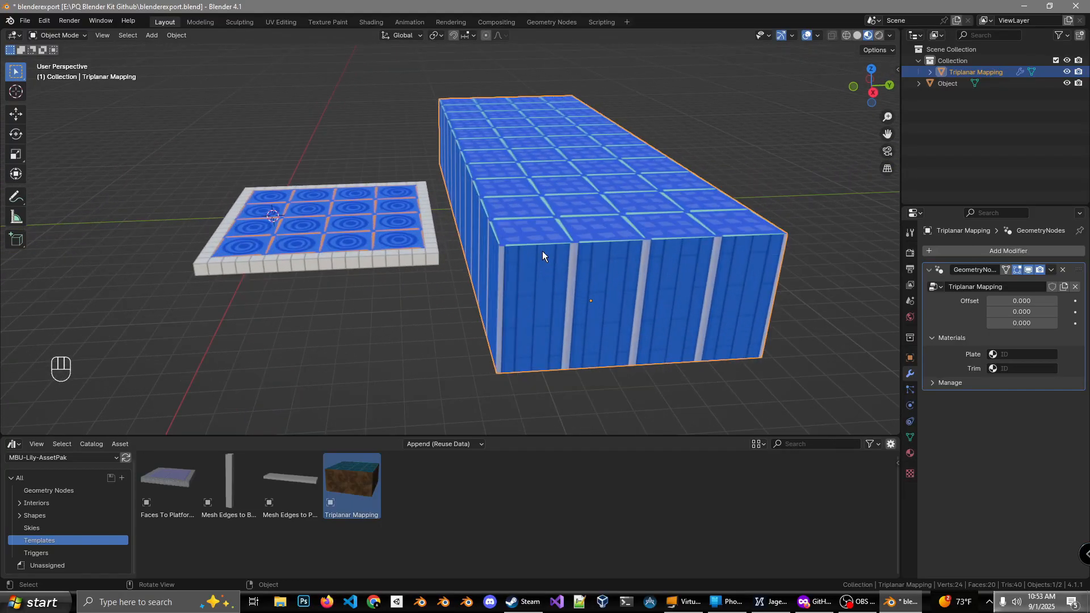
key(Delete)
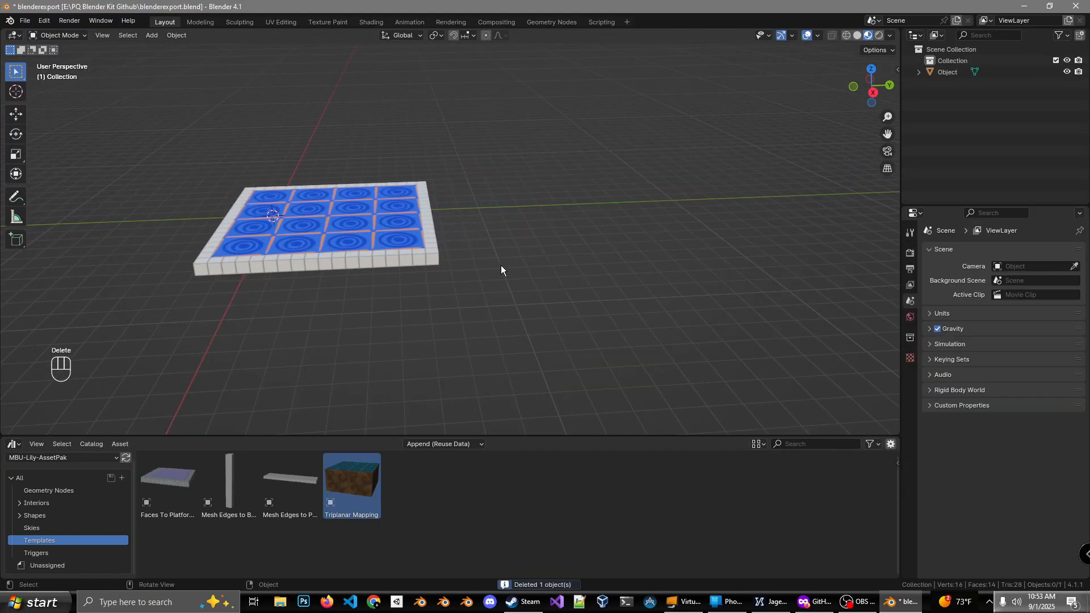
- Set the asset import method to Append and place the Triplanar Mapping template beside the platform
click(421, 444)
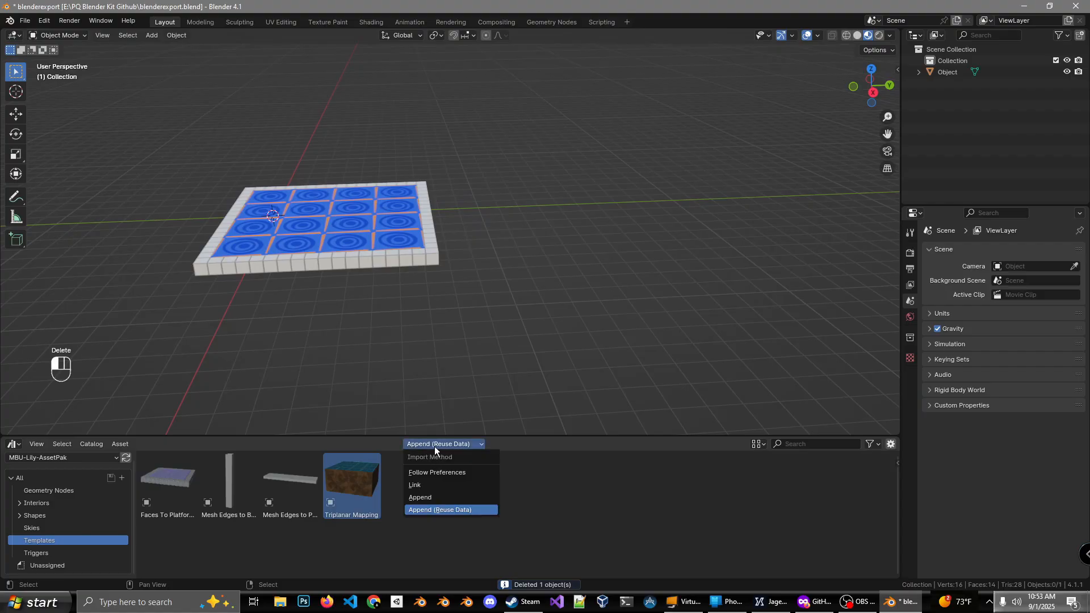
click(421, 499)
drag(377, 489, 557, 234)
middle_drag(581, 232, 522, 268)
scroll(509, 264, up, 1)
scroll(530, 258, up, 2)
scroll(529, 257, down, 2)
scroll(528, 258, up, 1)
scroll(527, 258, down, 1)
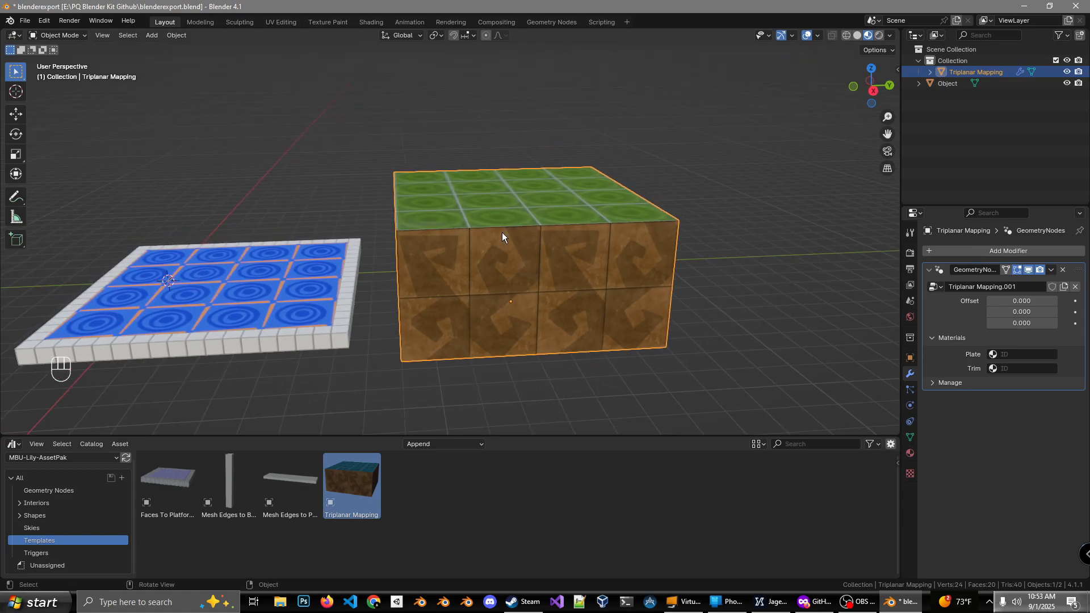
- Snap the Triplanar Mapping block to the grid
right_click(502, 232)
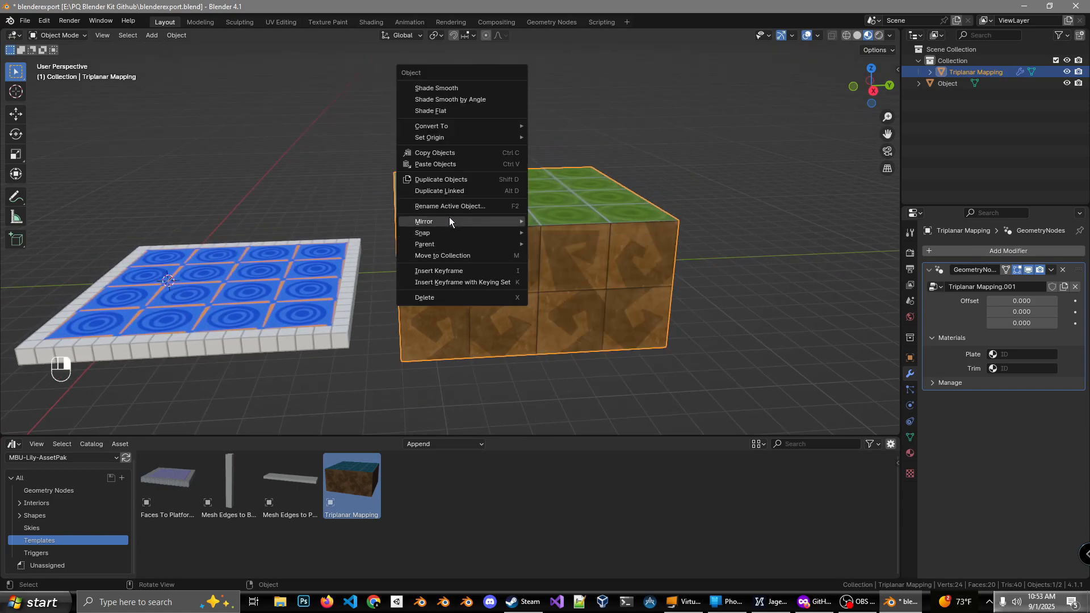
mouse_move(438, 233)
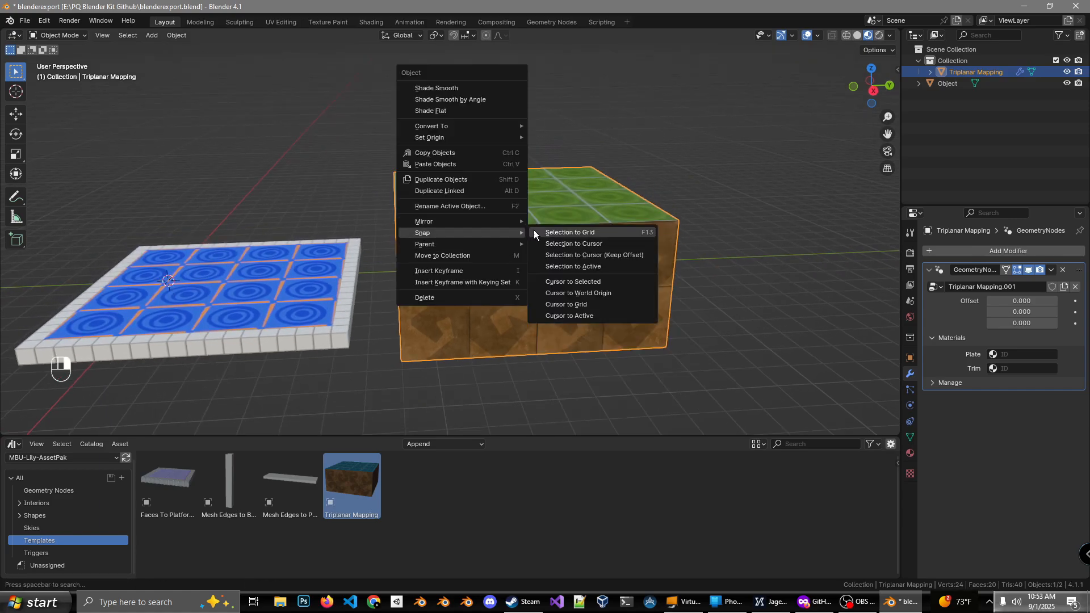
click(569, 233)
mouse_move(537, 235)
middle_down()
mouse_move(535, 282)
mouse_move(510, 254)
mouse_move(547, 261)
mouse_move(528, 244)
mouse_move(557, 209)
mouse_move(527, 243)
middle_up()
- Replace the block's tile_beginner material with grid_cool from the Marble Blast Gold interiors
click(910, 453)
middle_drag(727, 382, 556, 312)
middle_drag(647, 307, 594, 315)
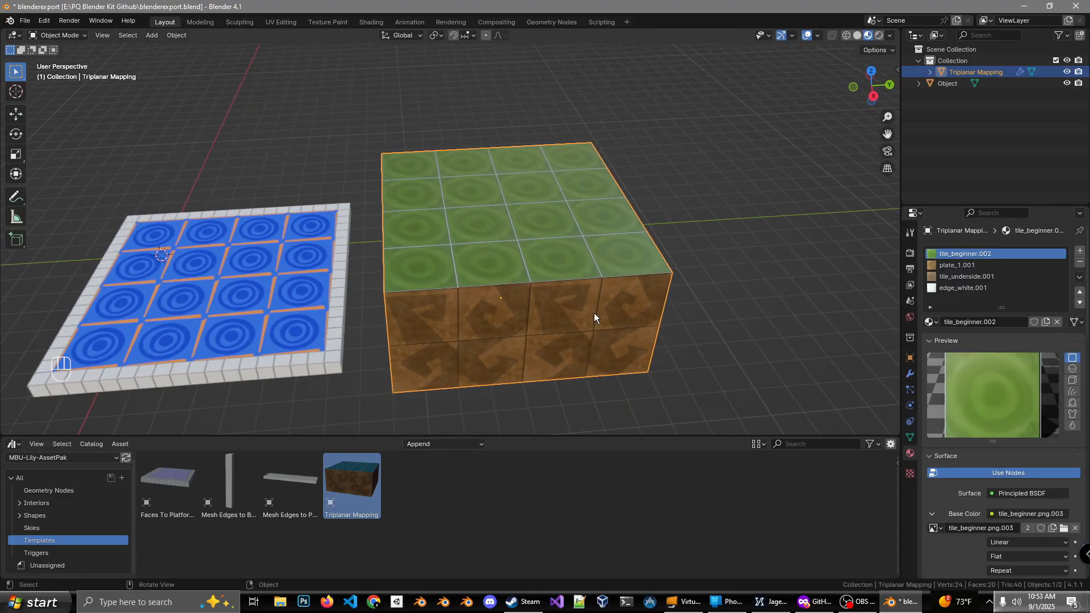
click(17, 503)
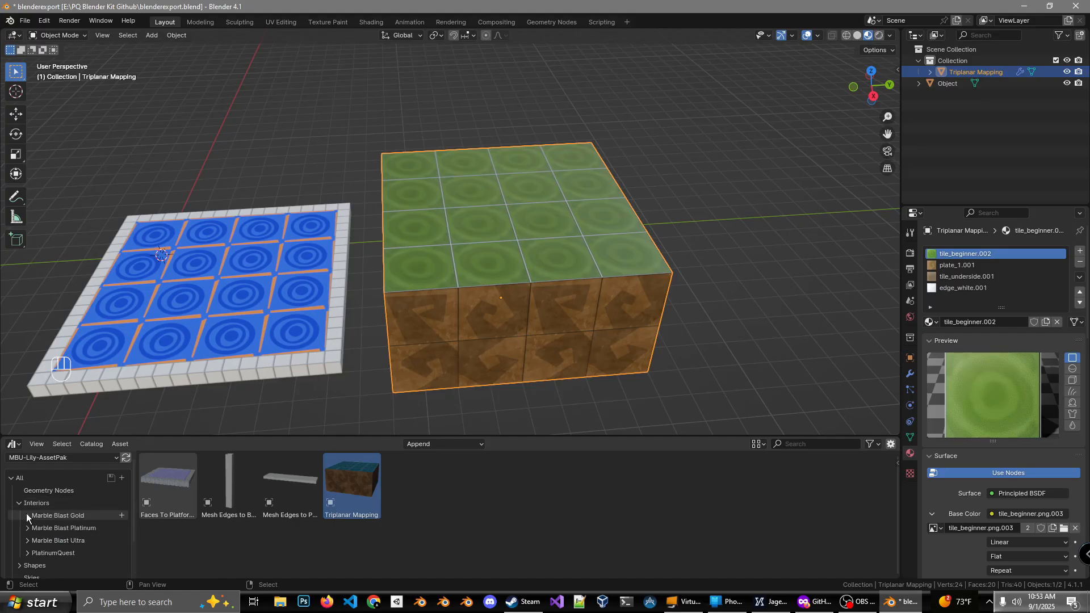
click(75, 518)
scroll(415, 496, down, 6)
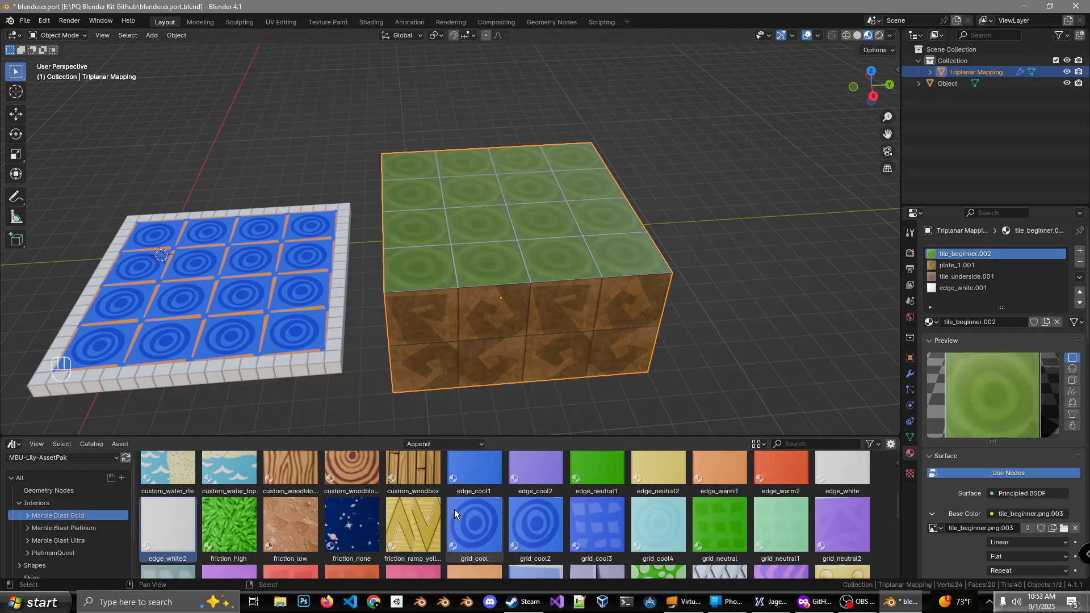
drag(472, 518, 969, 254)
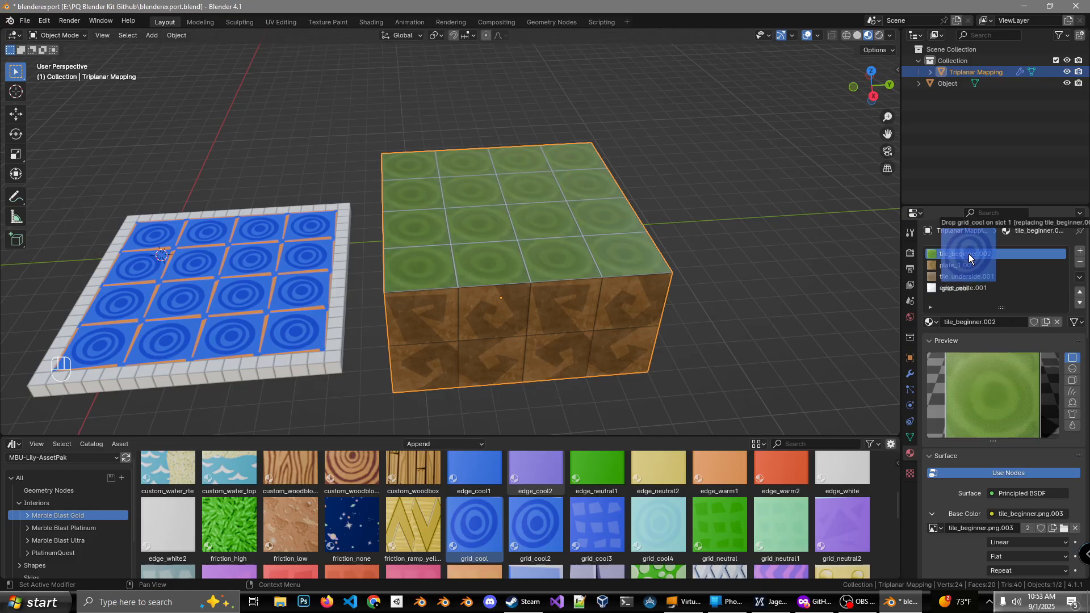
drag(968, 254, 968, 254)
middle_drag(616, 254, 557, 445)
- Replace the block's plate_1 material in the second slot with wall_cool1
scroll(550, 506, down, 6)
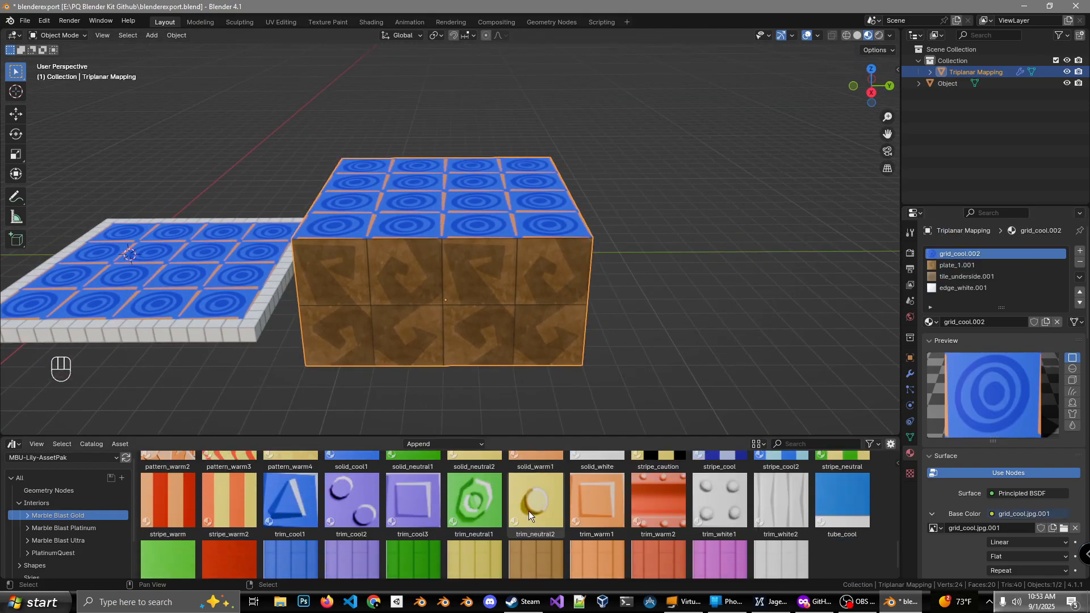
middle_drag(539, 340, 483, 309)
drag(290, 539, 970, 267)
middle_drag(540, 312, 519, 324)
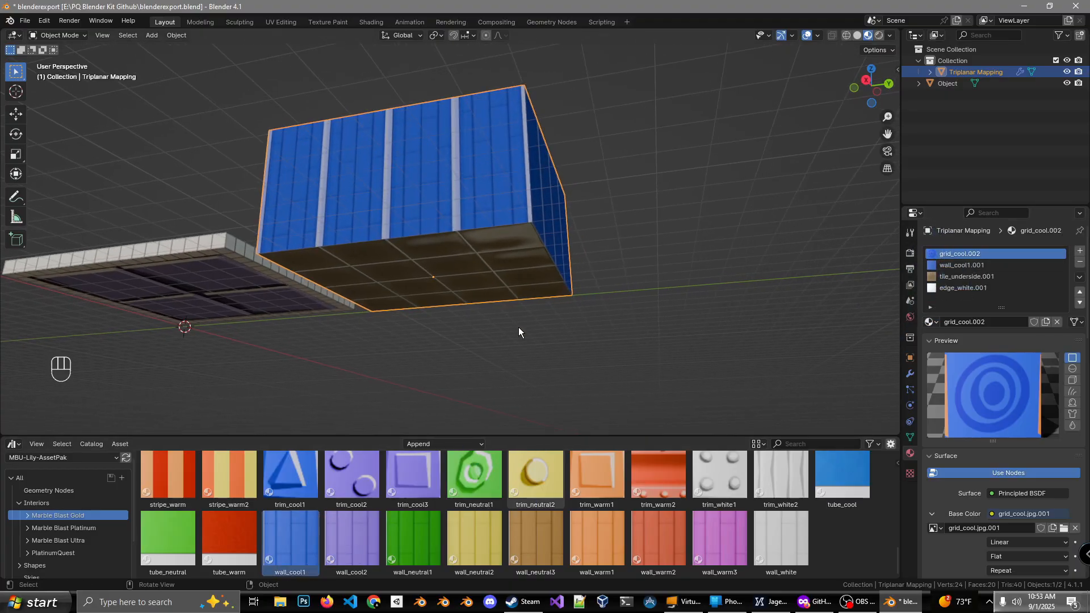
- Replace the block's tile_underside material in the third slot with wall_cool1
click(987, 277)
mouse_move(408, 360)
middle_down()
mouse_move(429, 339)
mouse_move(408, 349)
middle_up()
drag(289, 546, 979, 274)
middle_drag(536, 279, 696, 291)
- Replace the block's edge_white material in the fourth slot with edge_white2
click(947, 289)
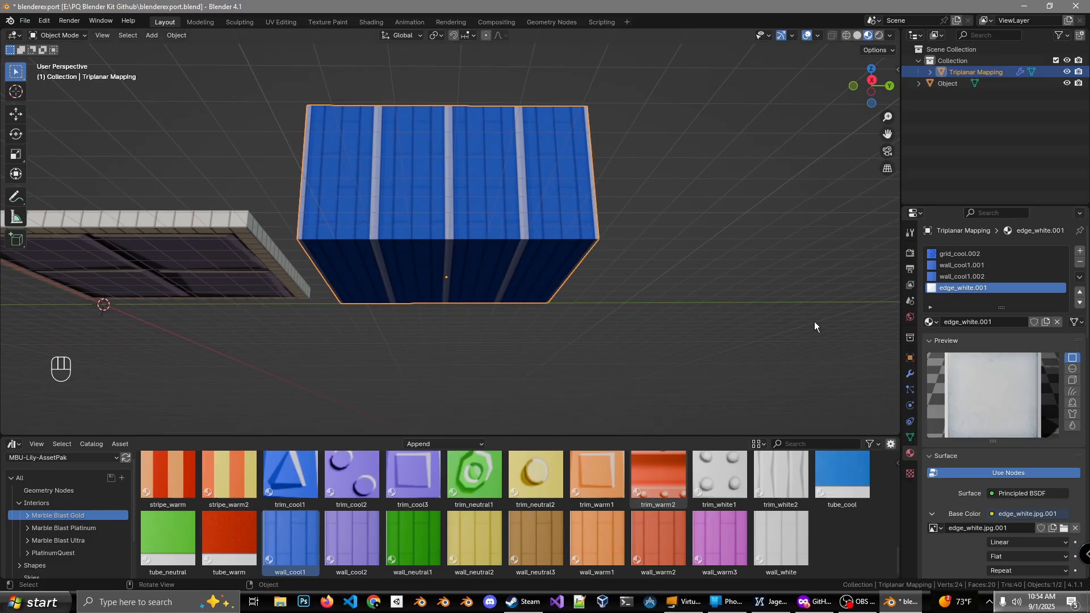
scroll(353, 496, up, 10)
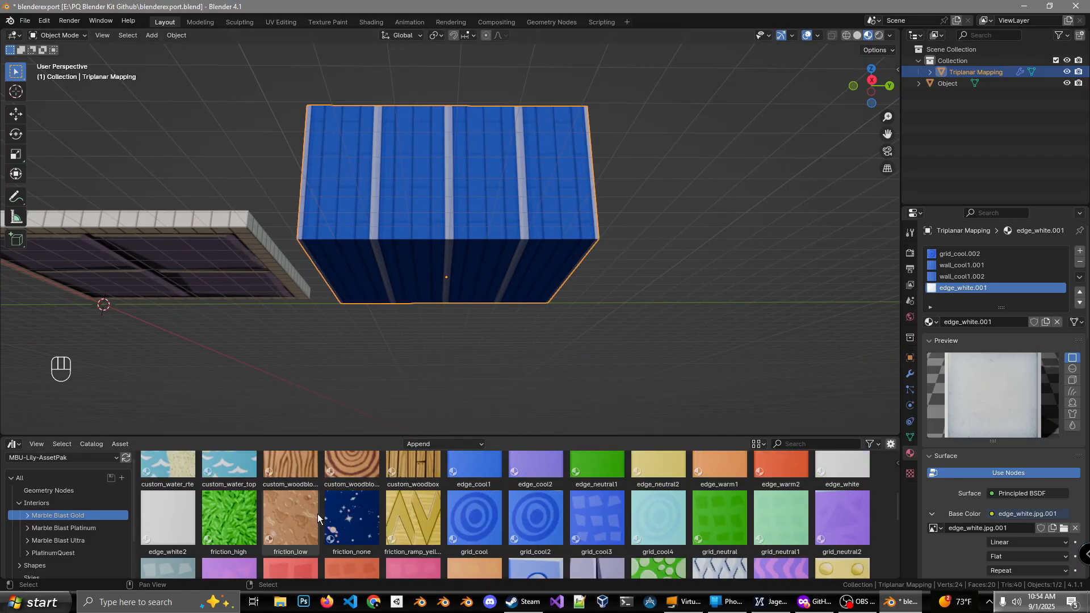
drag(166, 545, 1003, 288)
middle_drag(523, 256, 512, 340)
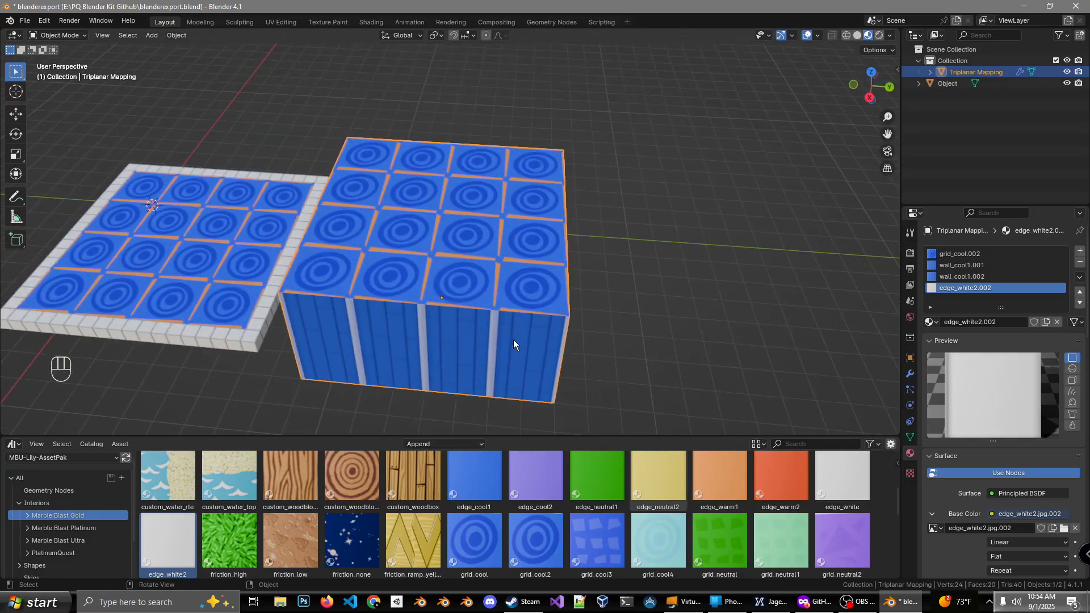
- In Edit Mode, move the block's +Y side face outward along the Y axis with snapping, lengthening the block to nine tiles
middle_drag(540, 254, 448, 207)
key(Tab)
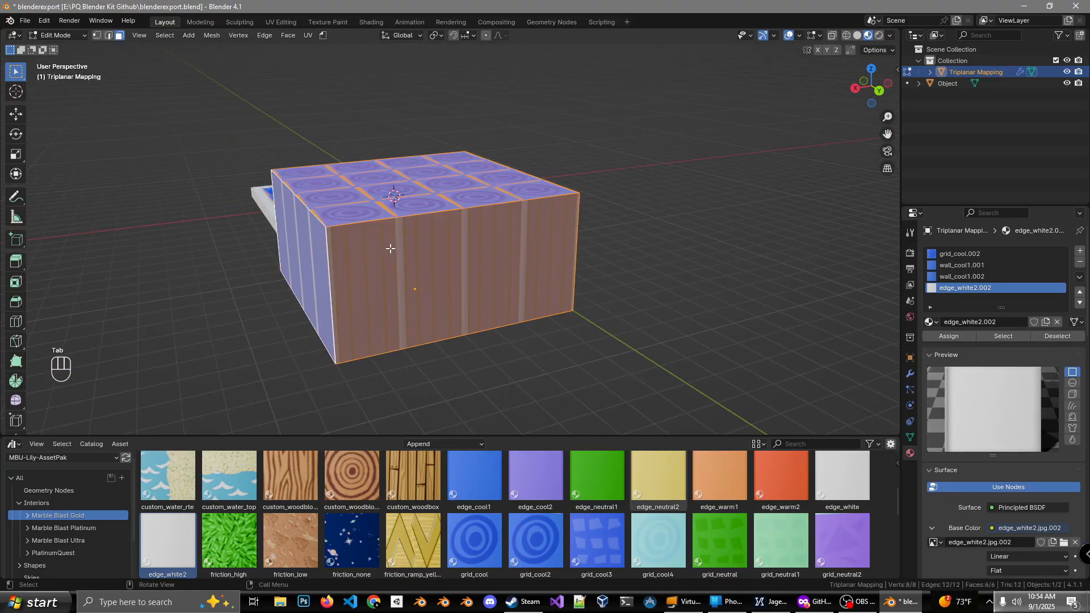
click(388, 249)
middle_drag(388, 249, 565, 248)
key(Tab)
key(Tab)
middle_drag(188, 269, 200, 270)
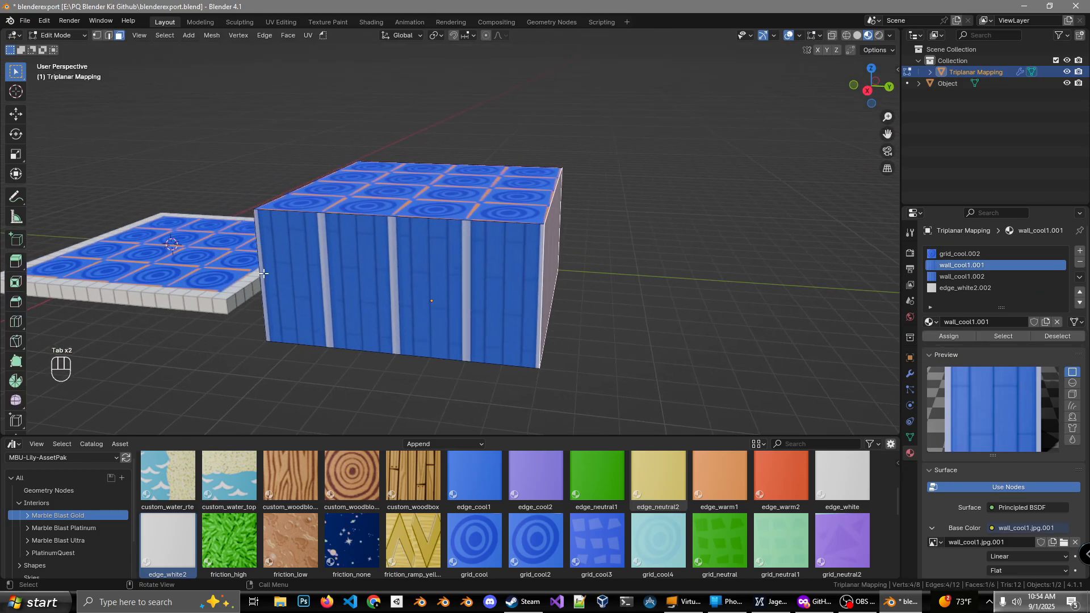
mouse_move(412, 263)
middle_down()
mouse_move(433, 265)
mouse_move(322, 264)
mouse_move(348, 275)
mouse_move(408, 250)
mouse_move(390, 264)
mouse_move(409, 266)
middle_up()
key(g)
key(x)
key(y)
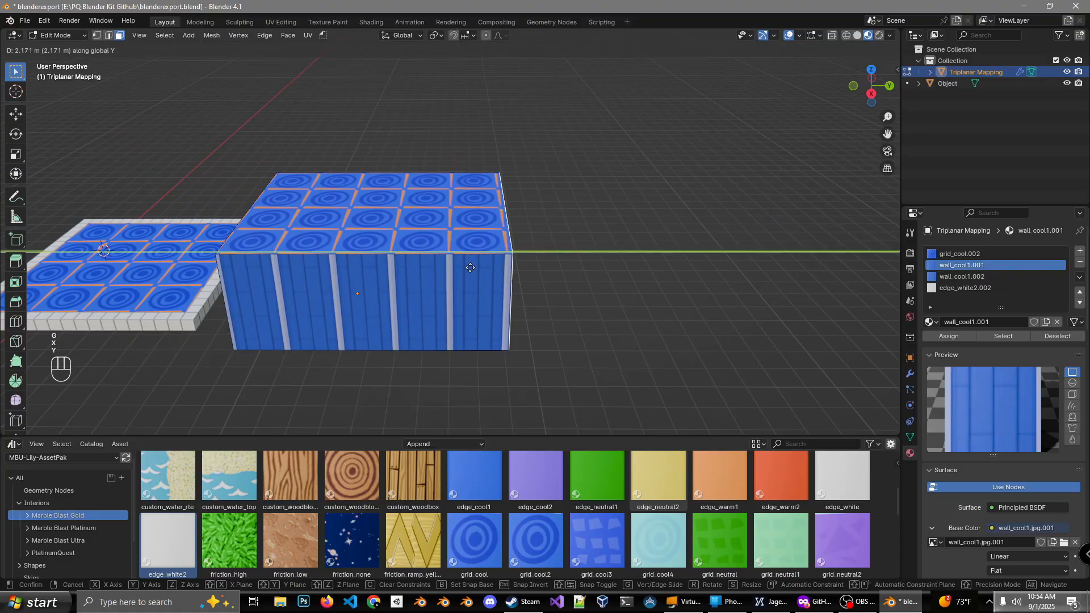
key(ctrl)
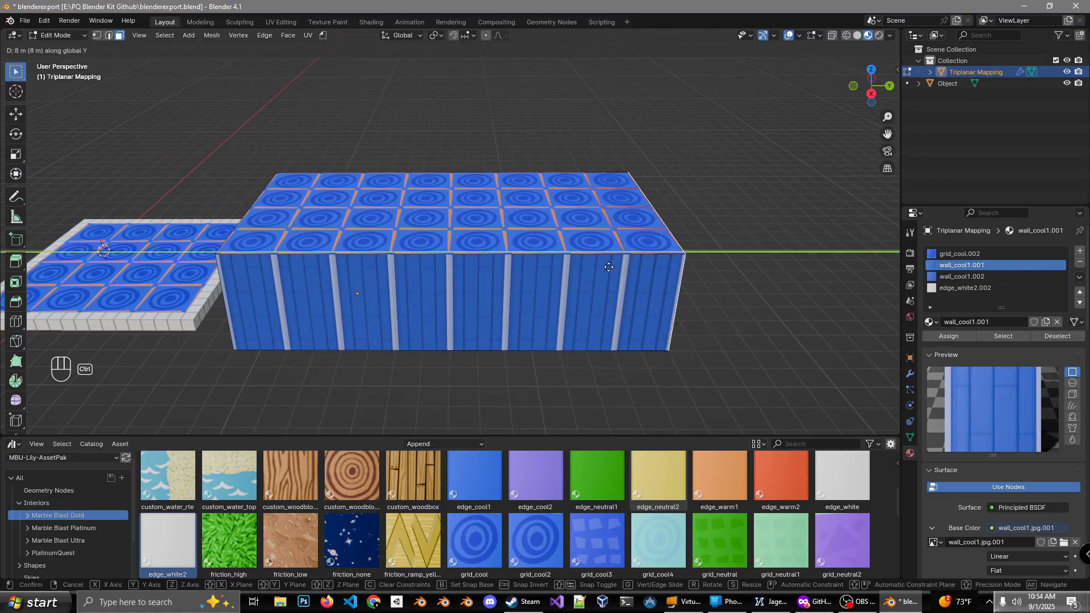
click(666, 266)
mouse_move(664, 266)
middle_down()
mouse_move(533, 239)
mouse_move(545, 272)
mouse_move(566, 284)
mouse_move(625, 293)
mouse_move(669, 277)
middle_up()
- Select the long front wall face of the extended block
click(566, 286)
click(590, 306)
middle_drag(505, 257, 539, 313)
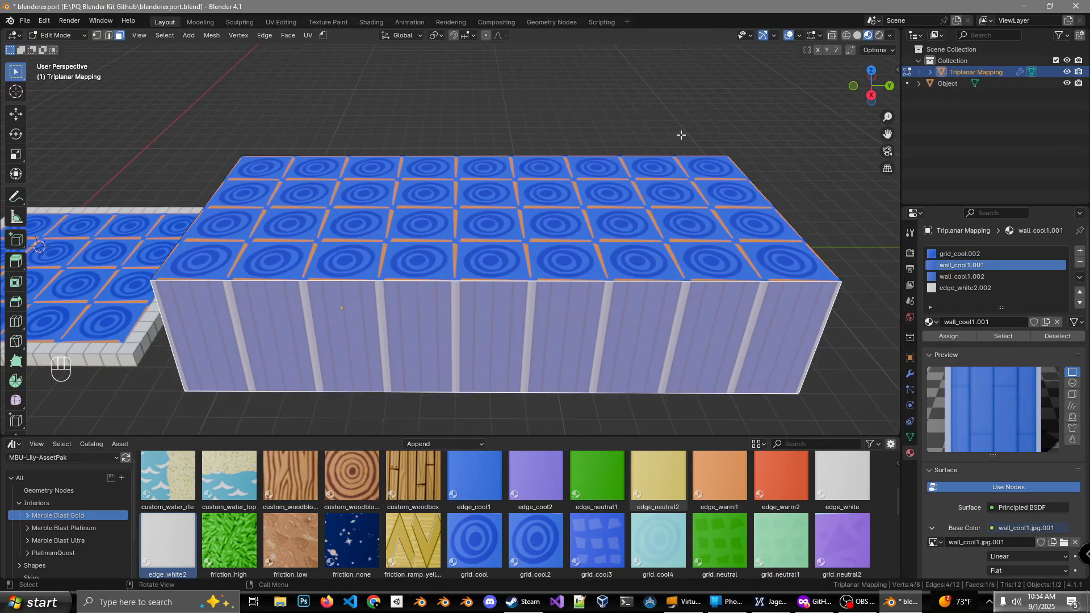
- Show the asset pak's Templates catalog and enable Correct Face Attributes in the transform options
click(878, 48)
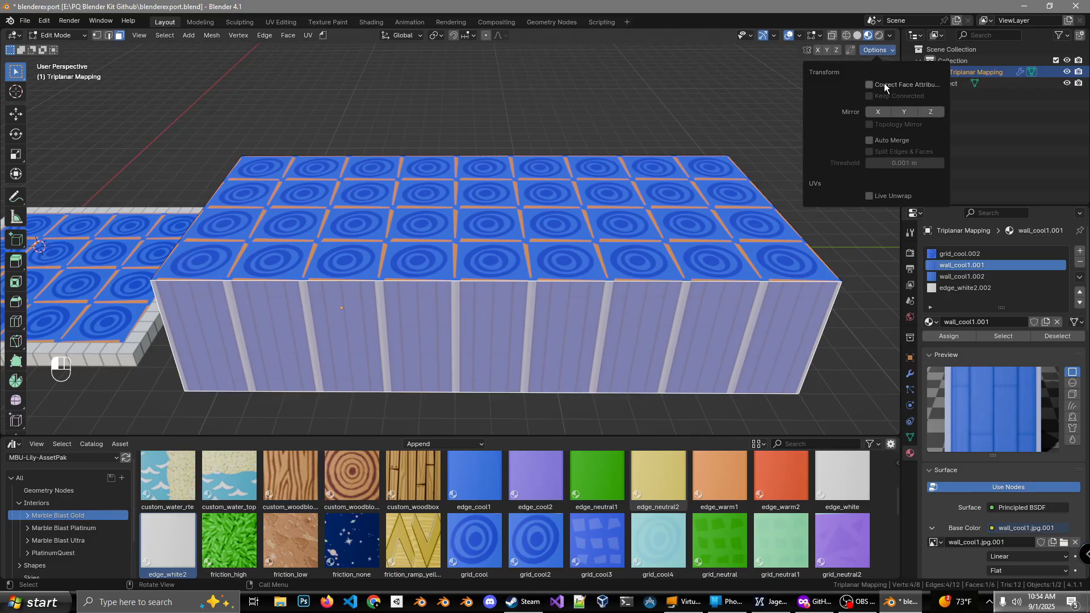
middle_drag(470, 228, 509, 275)
scroll(61, 571, down, 3)
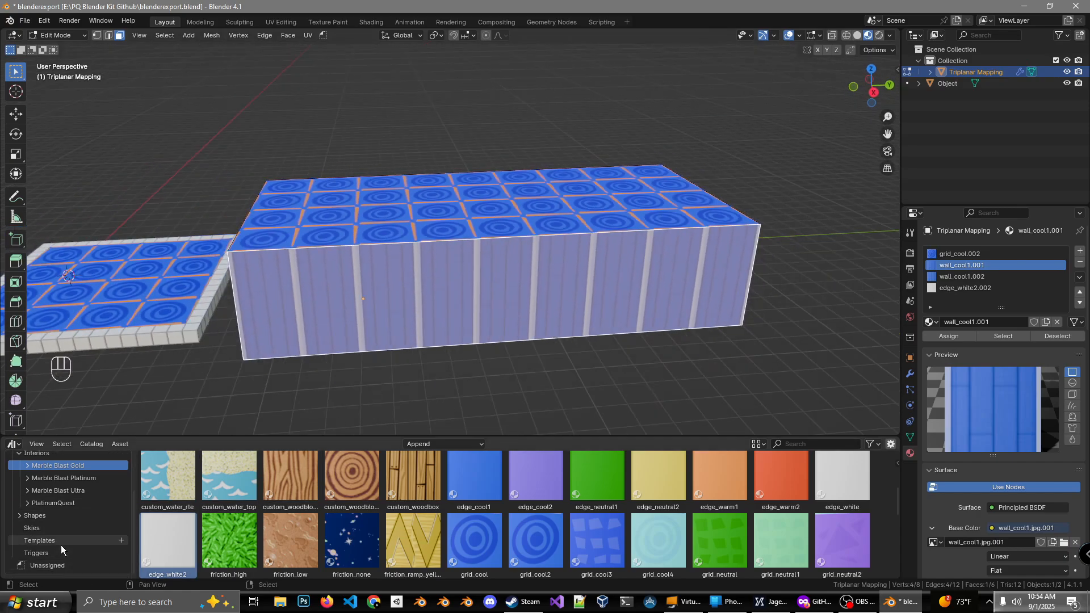
click(60, 543)
middle_drag(502, 261, 776, 149)
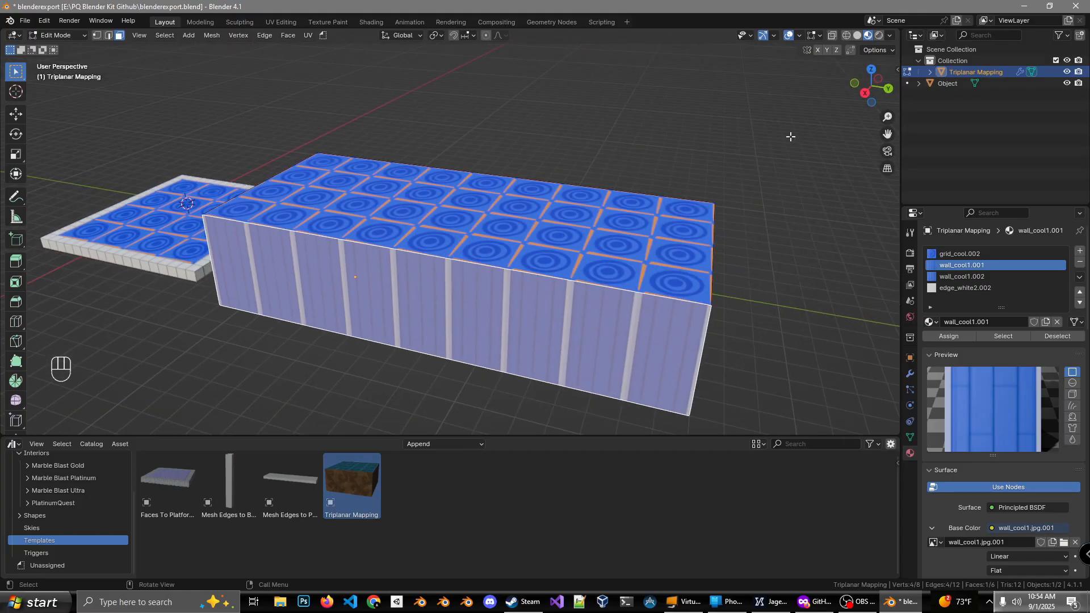
click(874, 51)
click(878, 86)
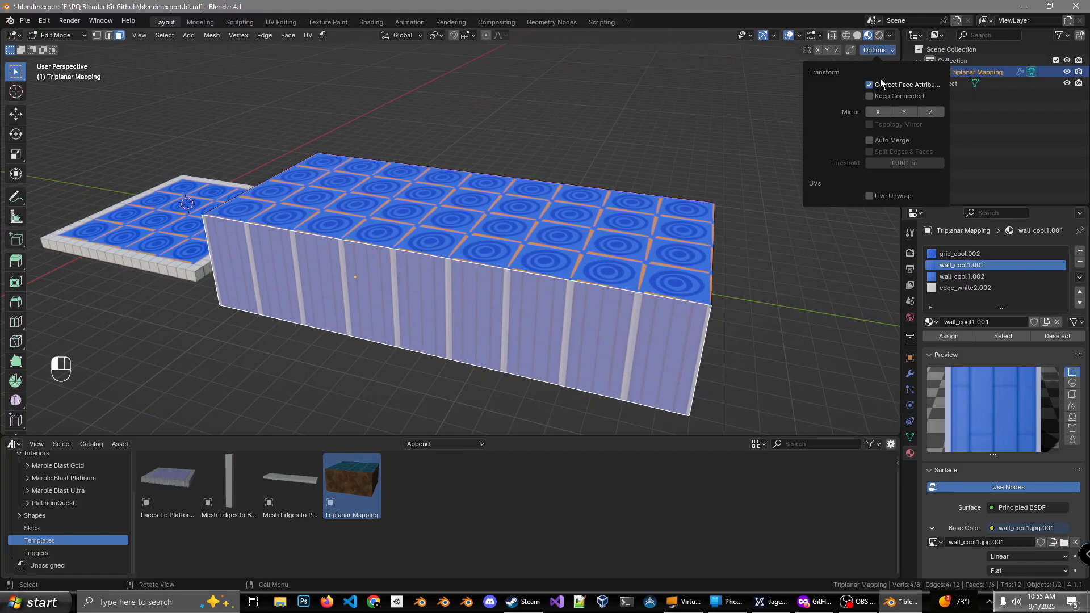
- Select the block's underside face to inspect its wall_cool1 material, and return to Object Mode
middle_drag(550, 260, 520, 176)
click(513, 235)
middle_drag(511, 236, 560, 182)
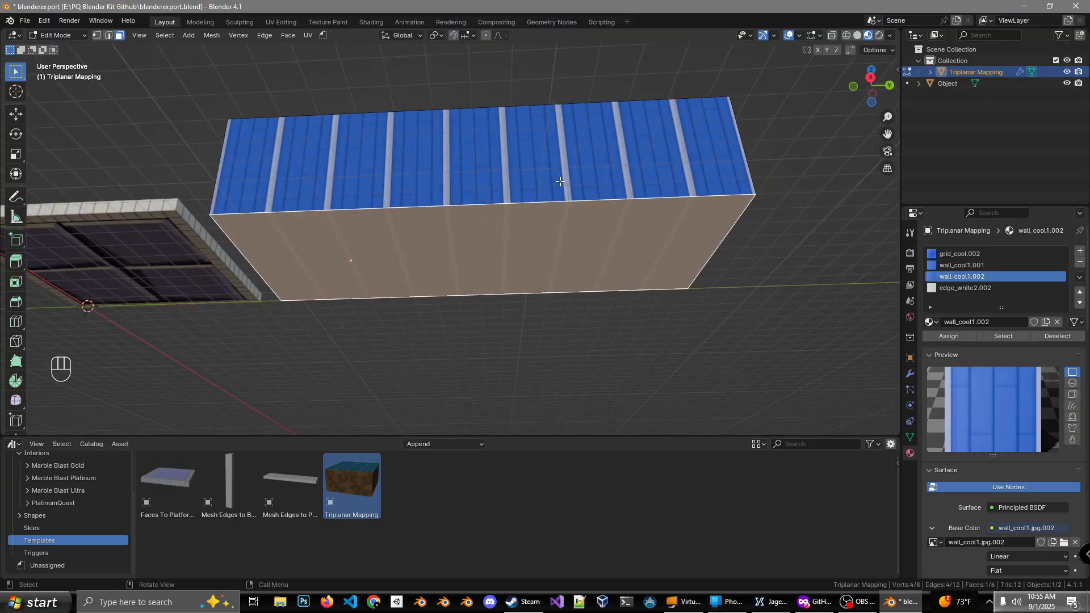
middle_drag(522, 242, 553, 215)
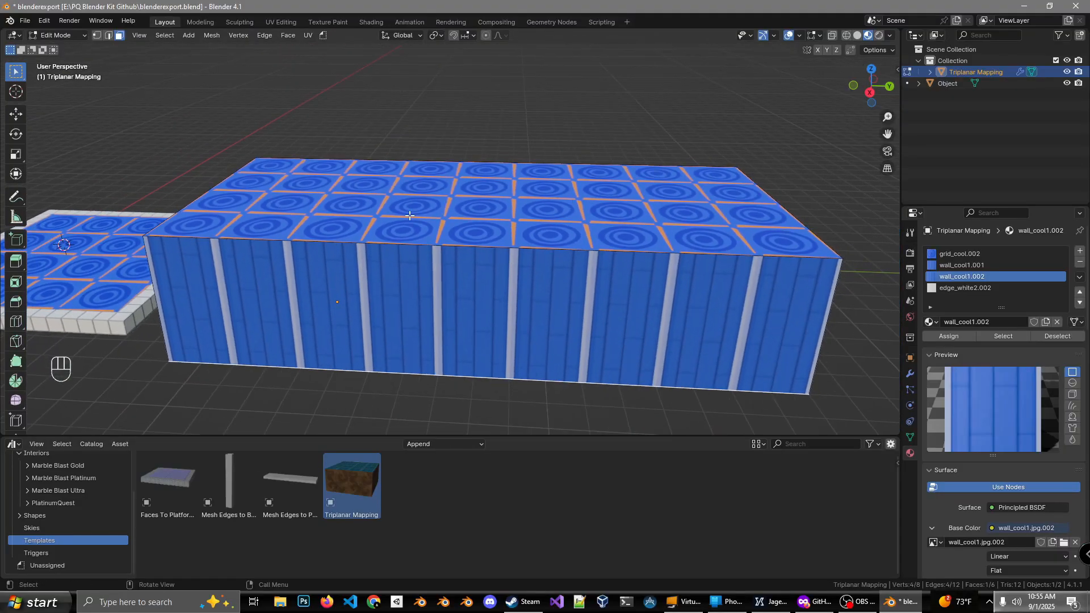
middle_drag(411, 216, 444, 200)
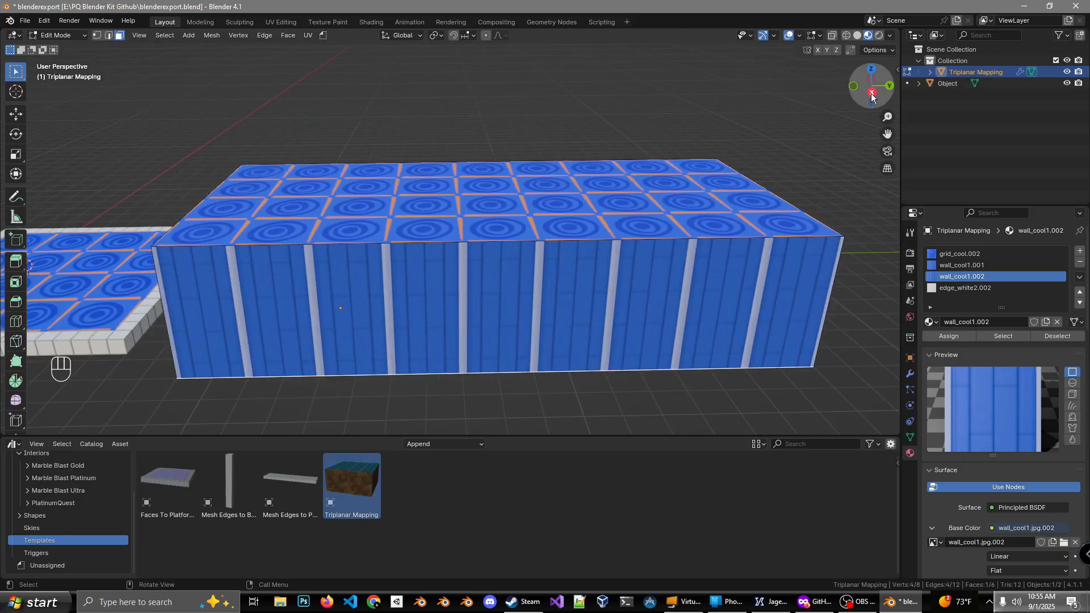
scroll(503, 286, down, 3)
key(Tab)
middle_drag(456, 285, 503, 257)
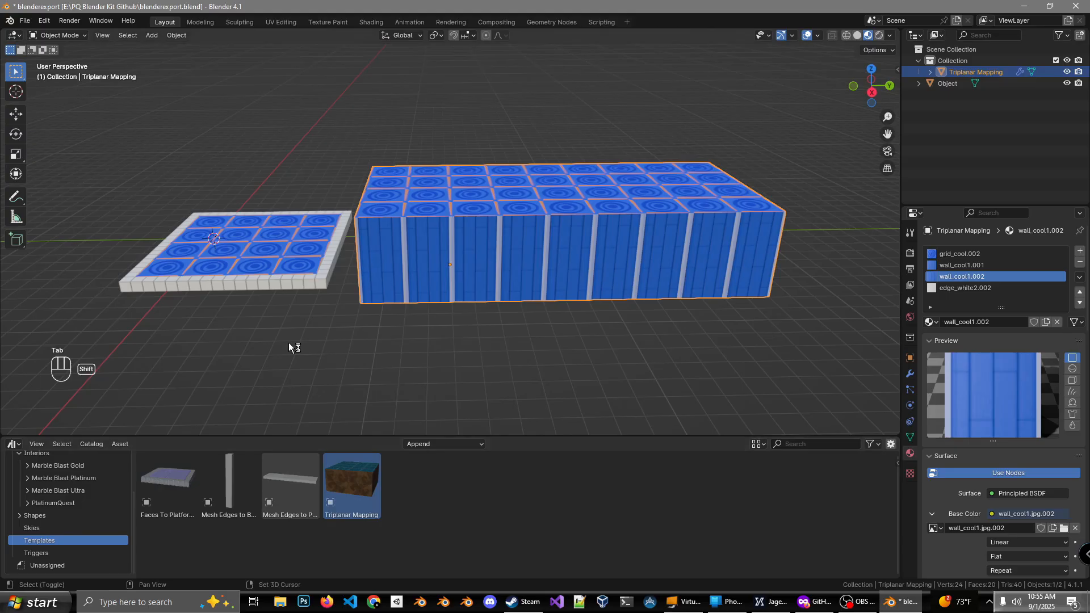
- Place the Faces To Platforms with Trim template on the ground beside the existing blue tiled platform
shift+middle_drag(288, 372, 222, 467)
click(177, 471)
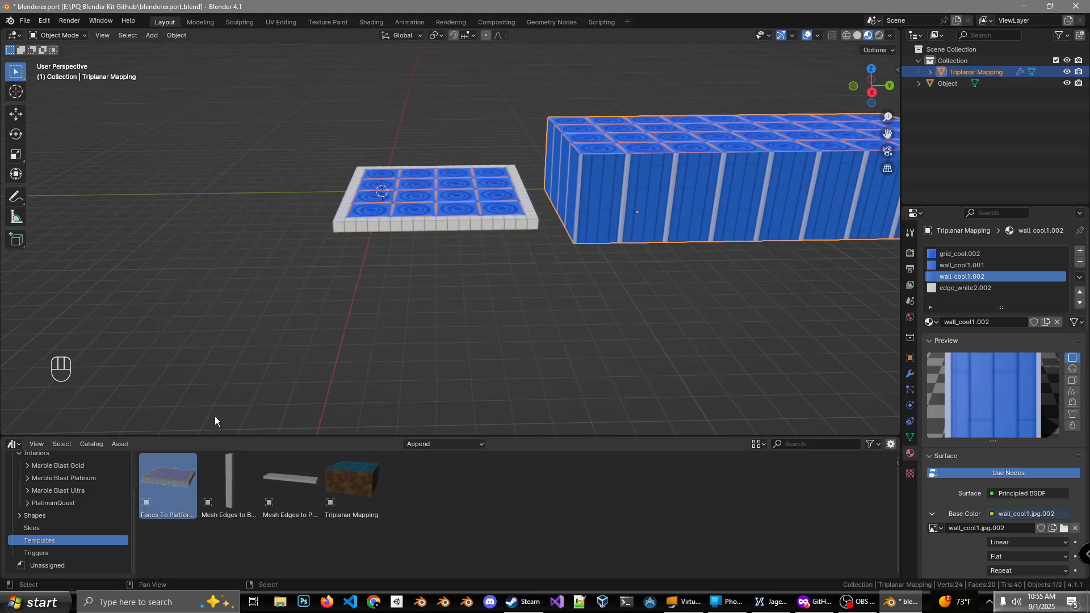
shift+middle_drag(301, 202, 403, 217)
drag(172, 476, 335, 233)
shift+middle_drag(335, 233, 579, 264)
scroll(473, 278, up, 2)
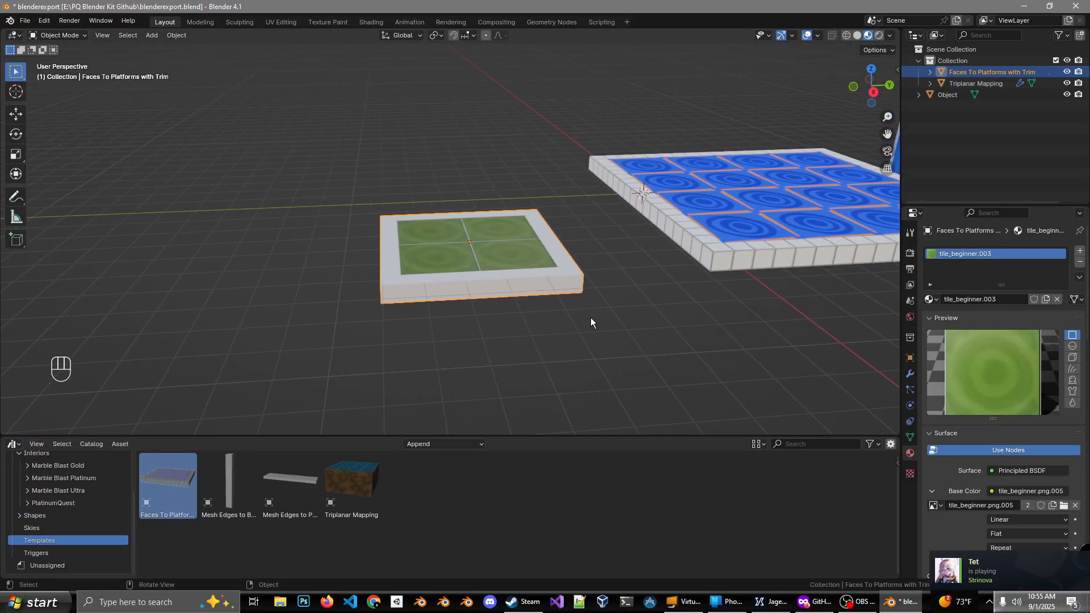
- Replace the new platform's tile_beginner material with grid_neutral3 from the Marble Blast Gold catalog
scroll(25, 499, up, 2)
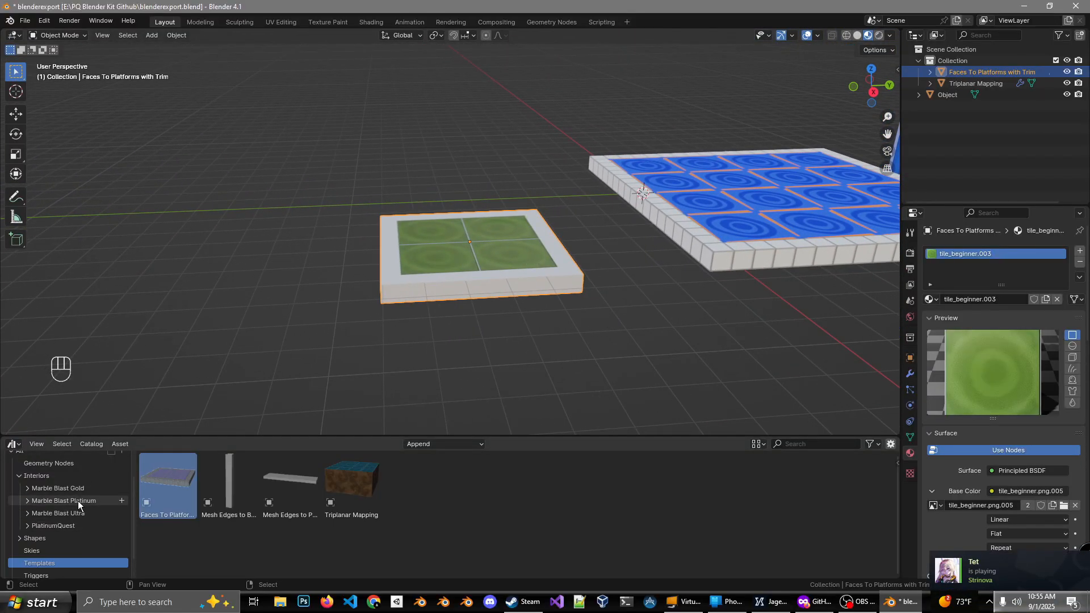
click(30, 489)
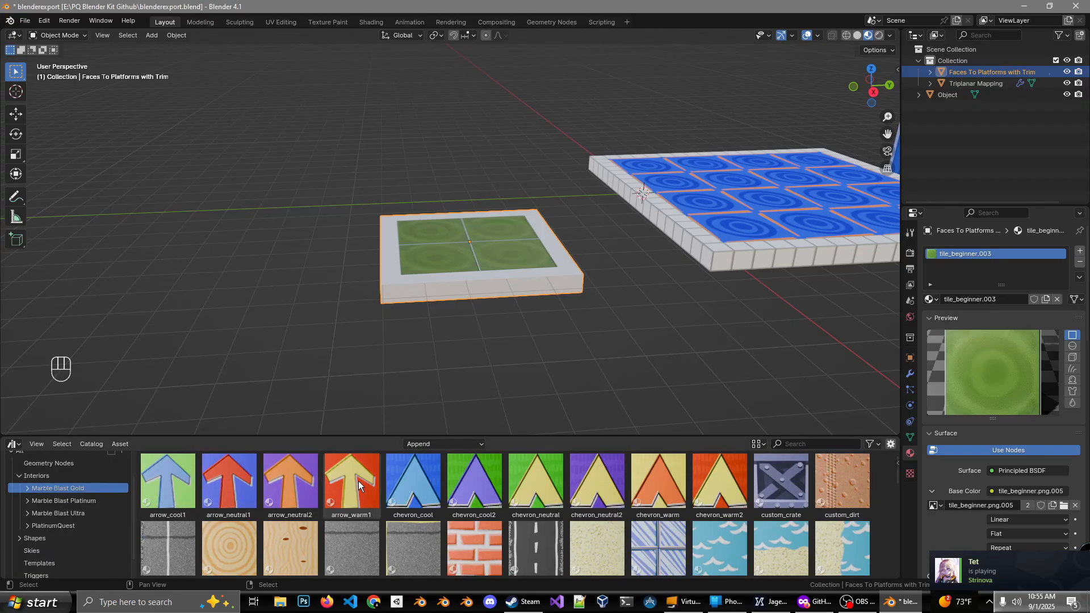
scroll(360, 488, down, 2)
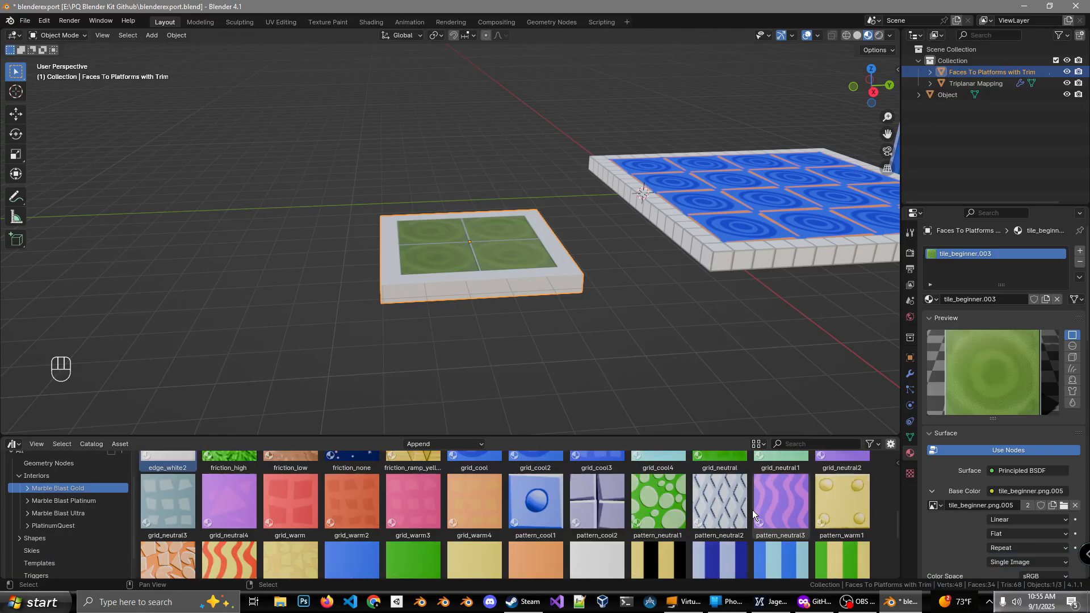
scroll(597, 529, down, 5)
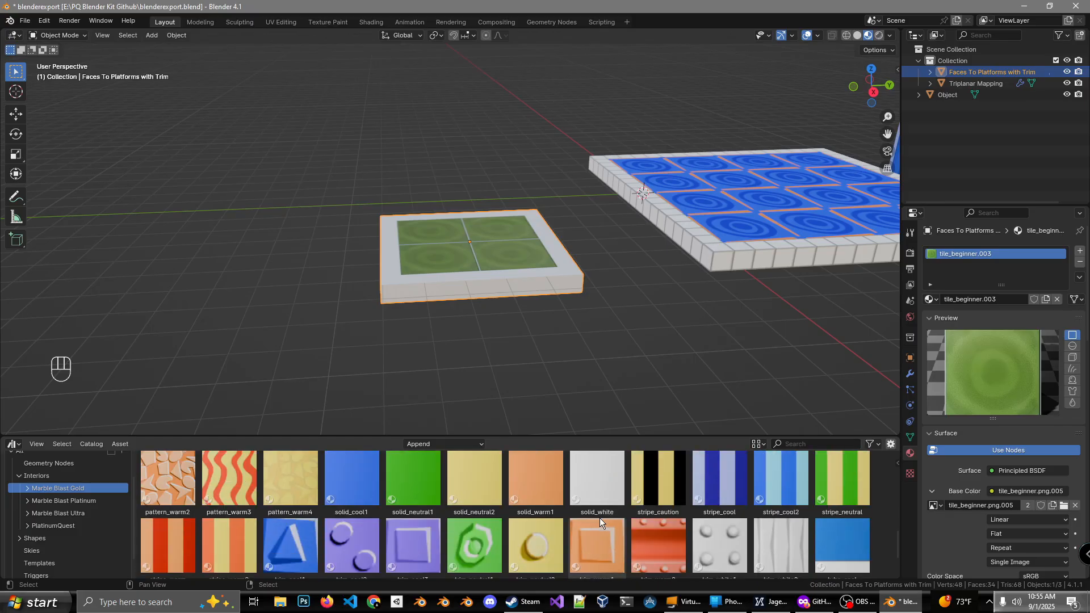
scroll(599, 518, up, 3)
drag(181, 513, 959, 257)
middle_drag(569, 239, 507, 271)
middle_drag(618, 279, 578, 263)
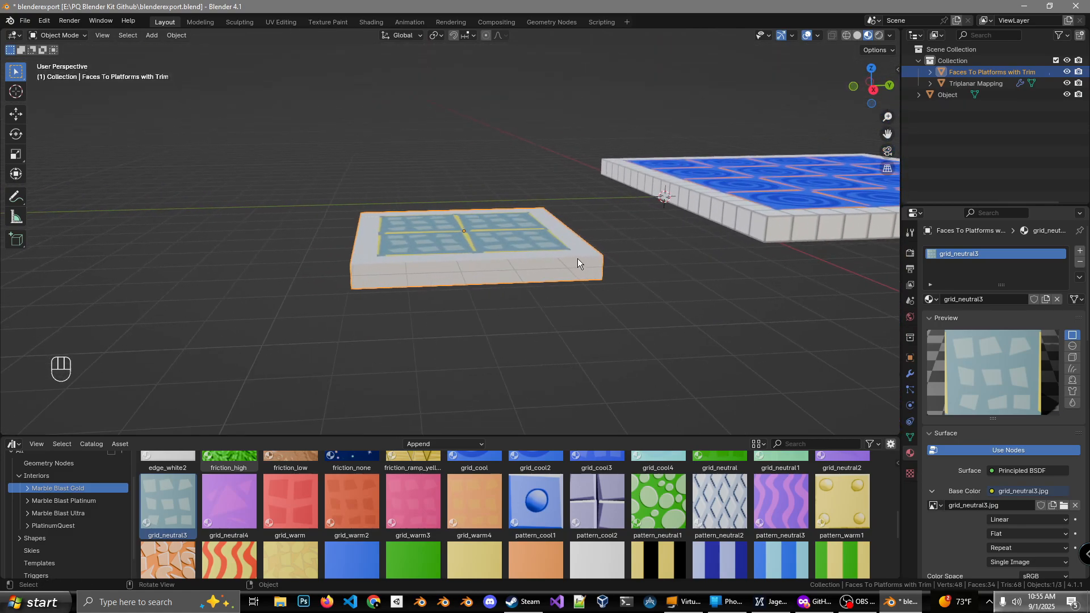
- Add a second material slot to the platform and assign it edge_white2 from the Marble Blast Gold catalog
click(1081, 253)
scroll(228, 528, up, 4)
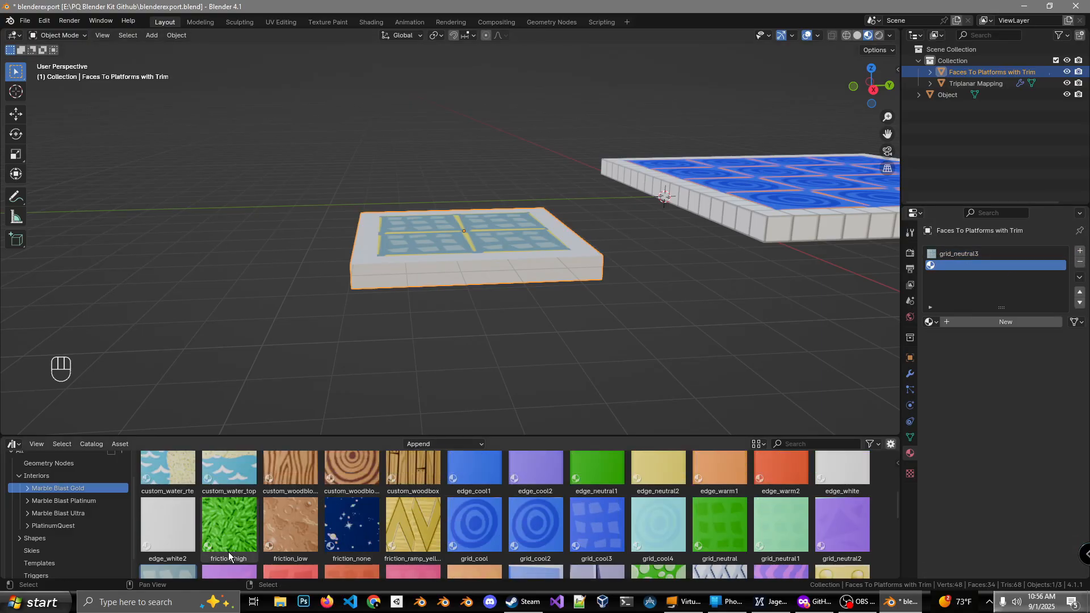
drag(172, 527, 953, 267)
middle_drag(573, 301, 532, 267)
middle_drag(438, 197, 470, 257)
middle_drag(596, 260, 653, 289)
middle_drag(731, 309, 747, 384)
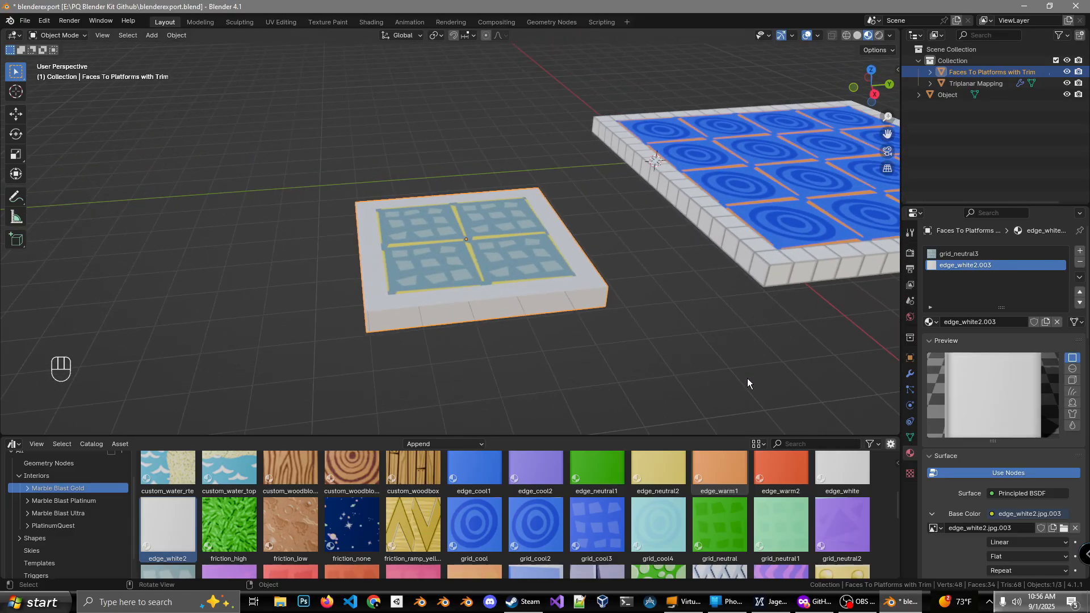
- Show the platform's object transform values and snap the selected platform to the grid
click(909, 359)
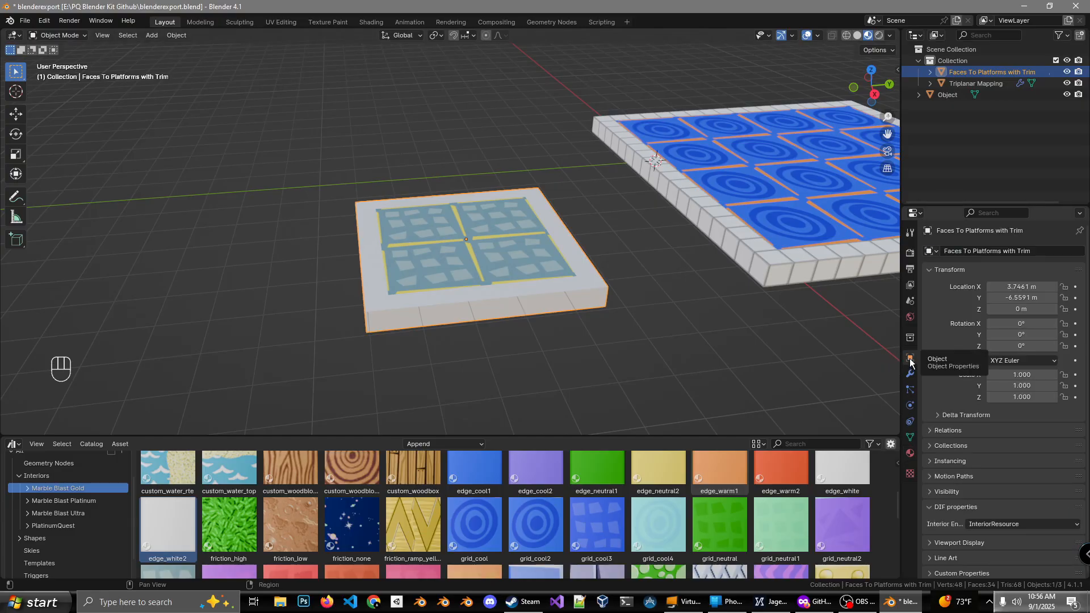
middle_drag(713, 377, 704, 364)
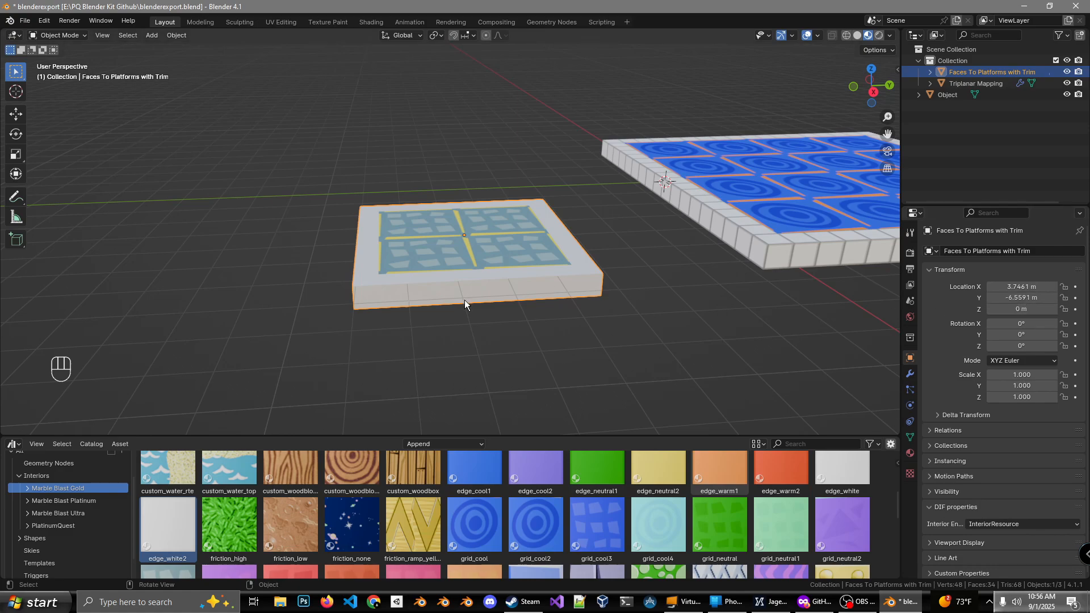
right_click(498, 254)
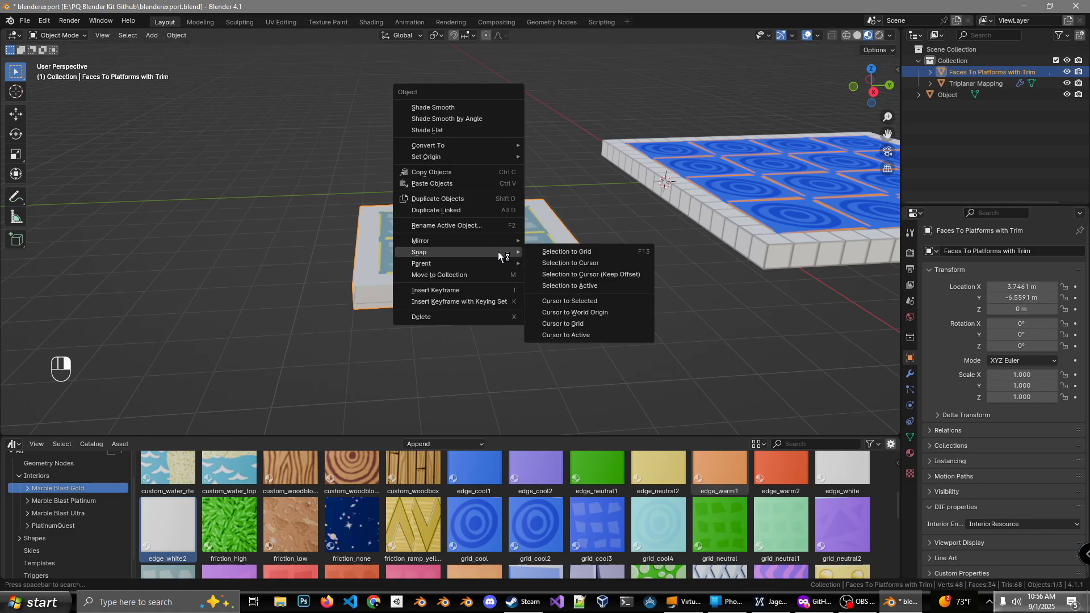
click(598, 252)
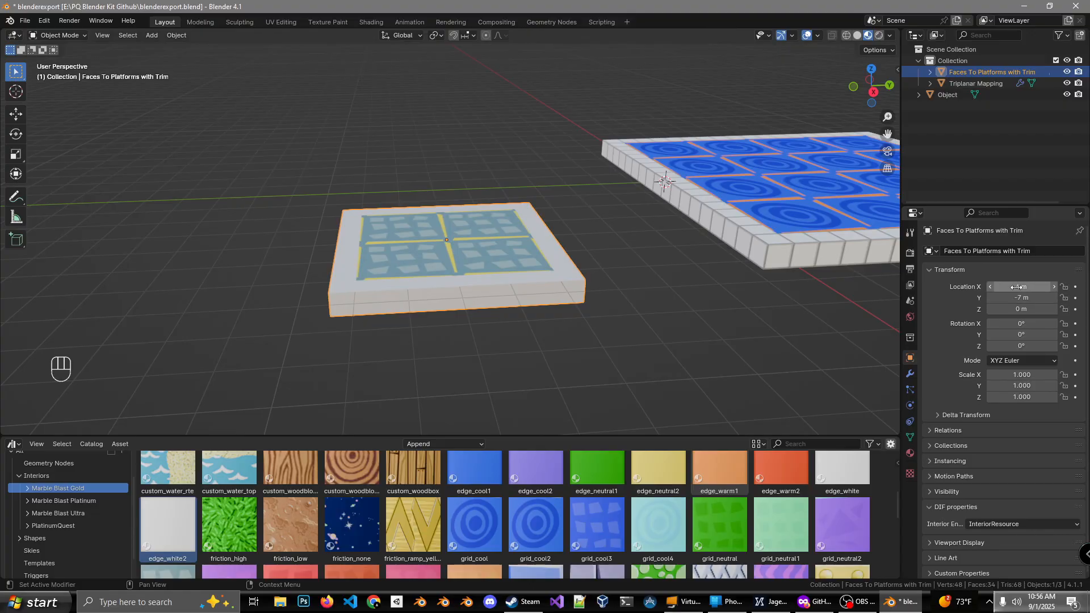
middle_drag(509, 390, 946, 319)
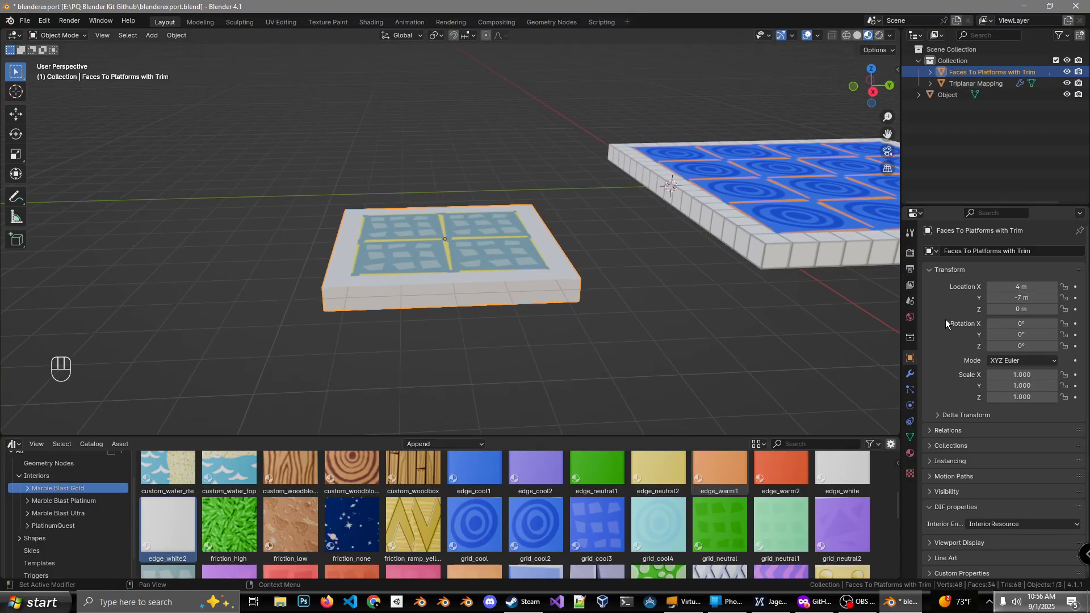
middle_drag(705, 301, 532, 277)
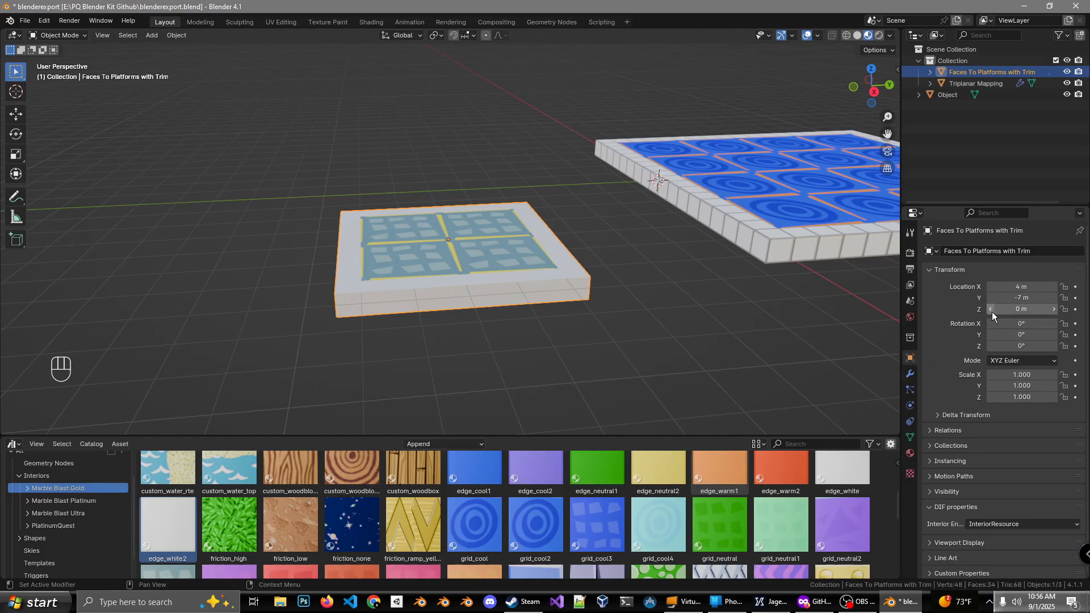
key(g)
key(r)
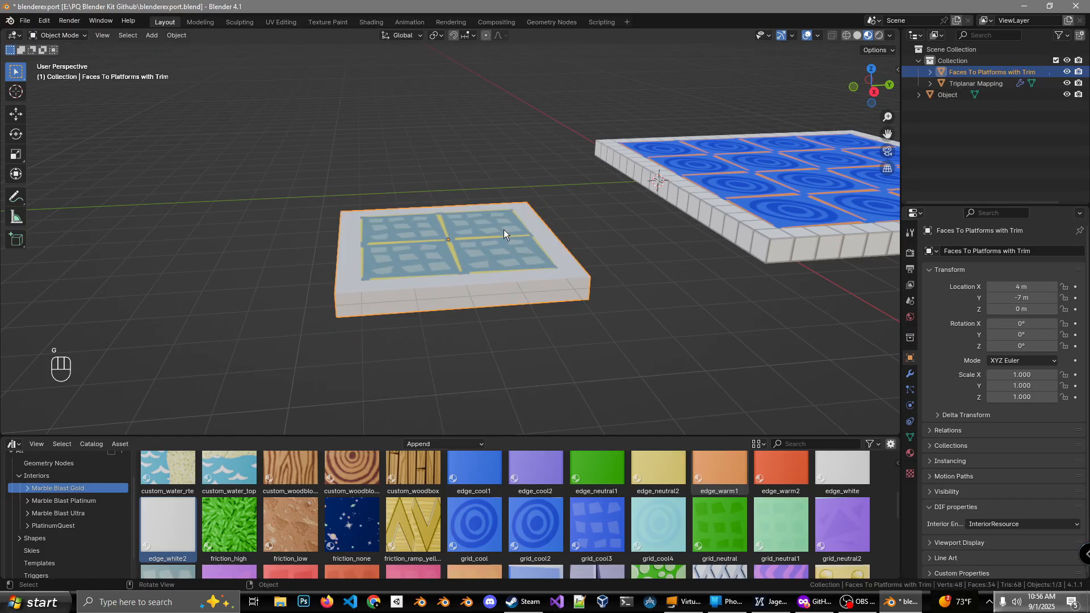
key(Escape)
key(s)
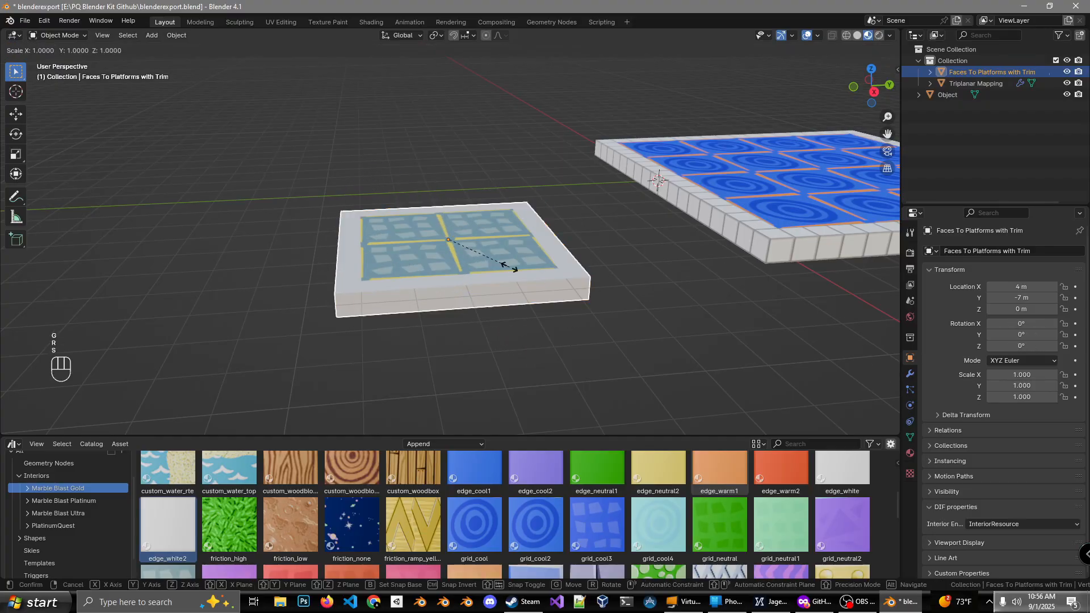
key(Escape)
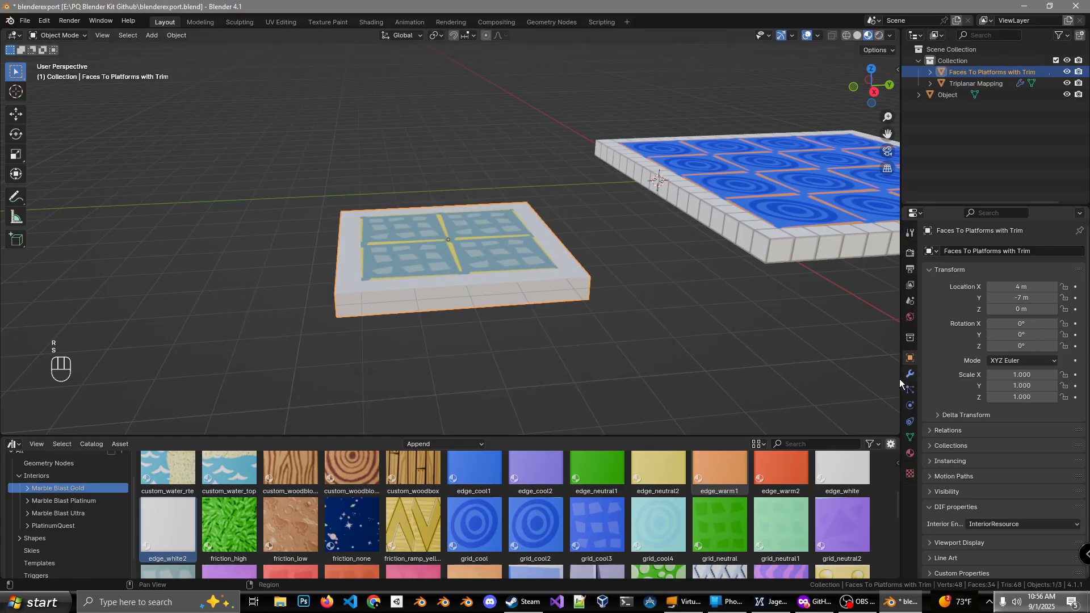
- Review the platform's grid_neutral3 and edge_white2.003 material slots and show its geometry nodes modifier settings
click(911, 452)
middle_drag(670, 318, 681, 273)
click(959, 254)
click(959, 265)
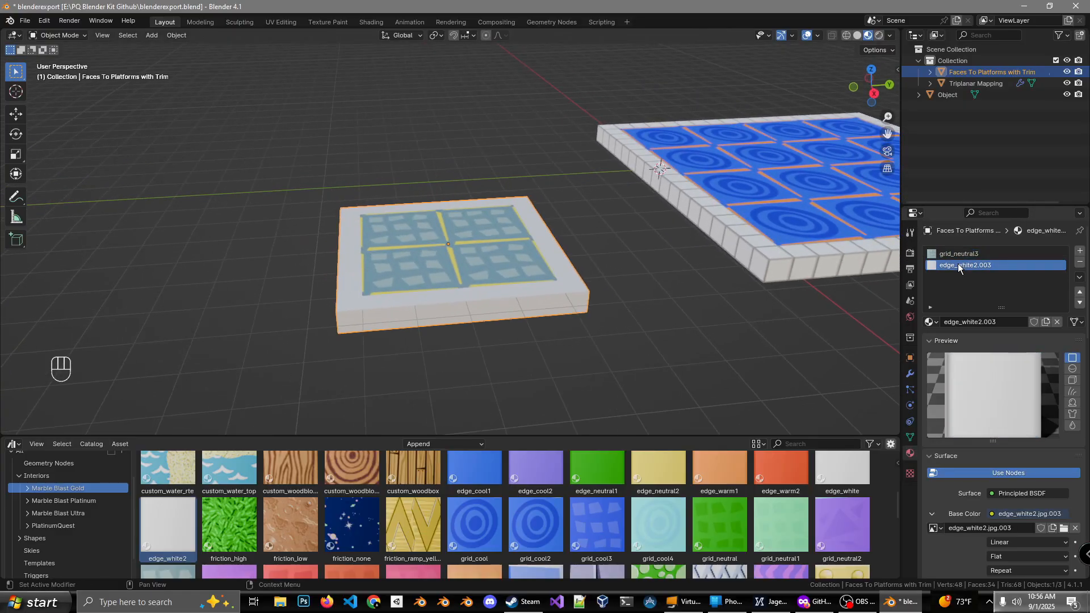
click(916, 383)
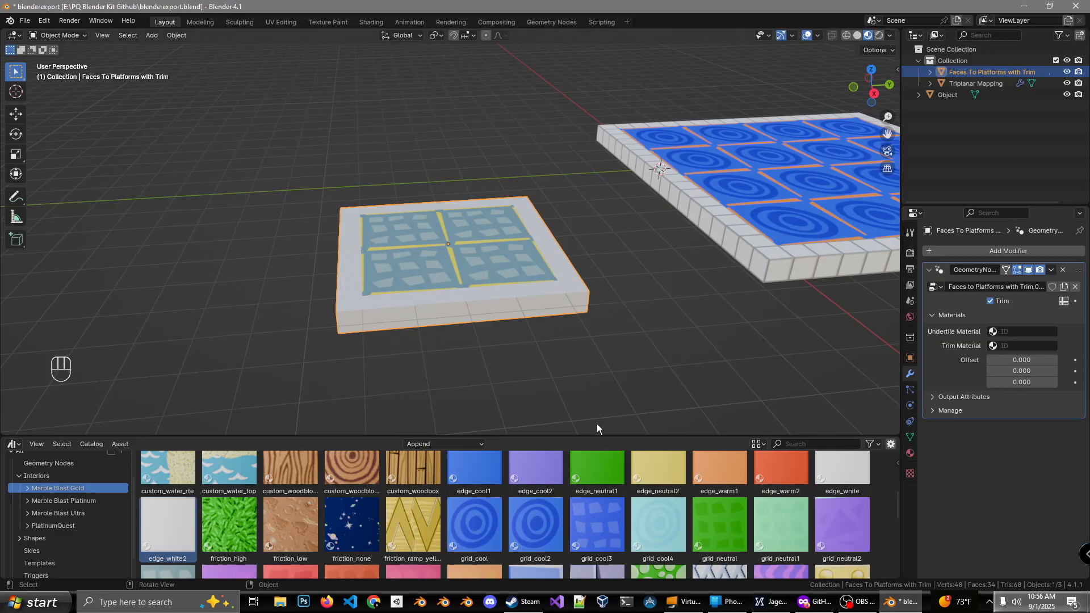
middle_drag(597, 424, 653, 374)
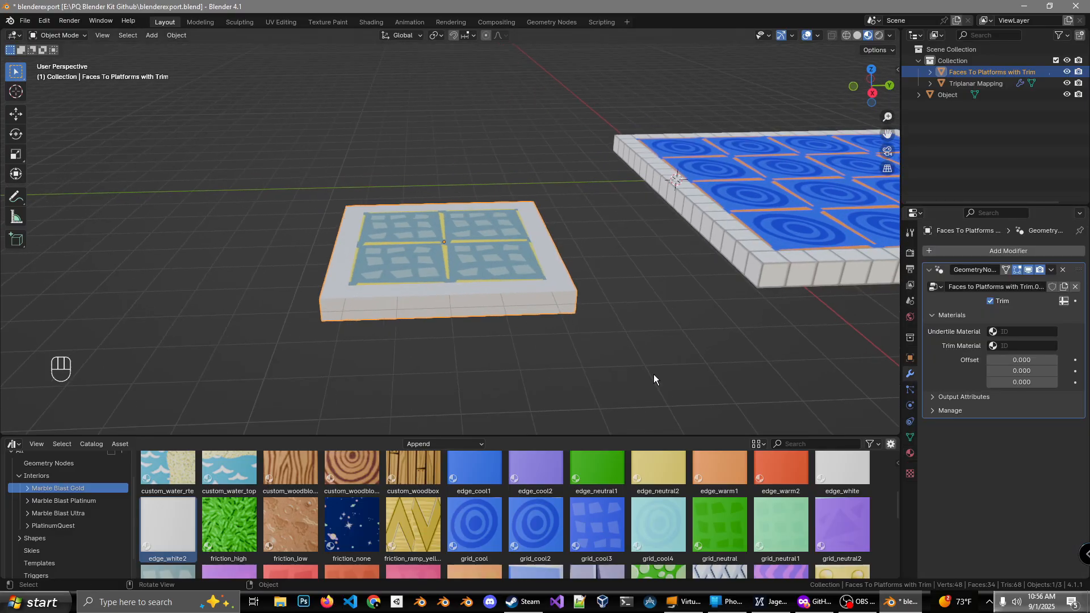
- Set the Trim Material in the platform's geometry nodes modifier to edge_white2.003, the material from its second slot
click(1009, 345)
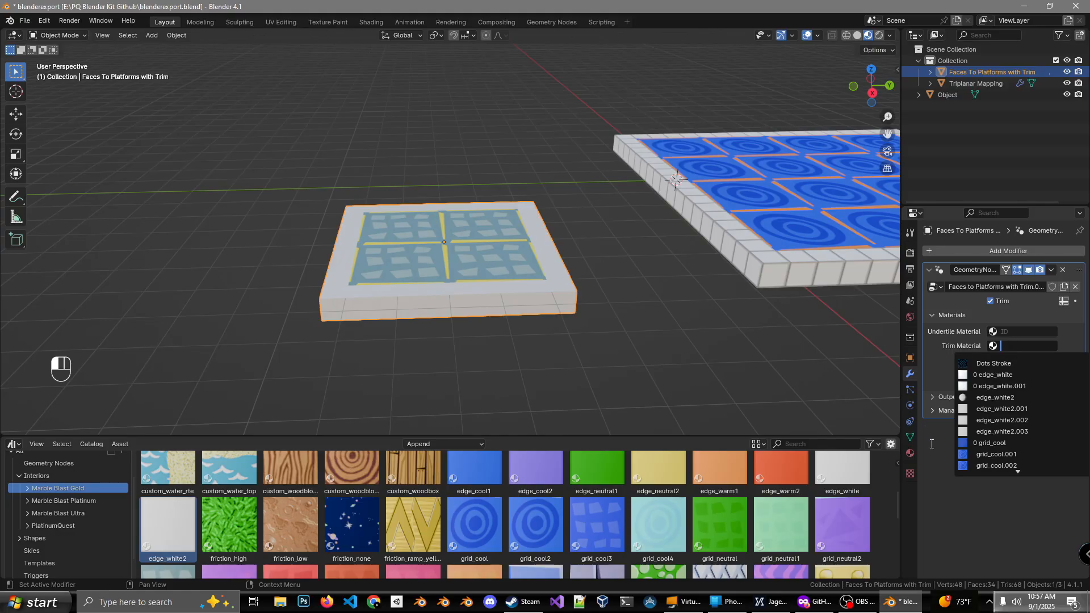
click(910, 454)
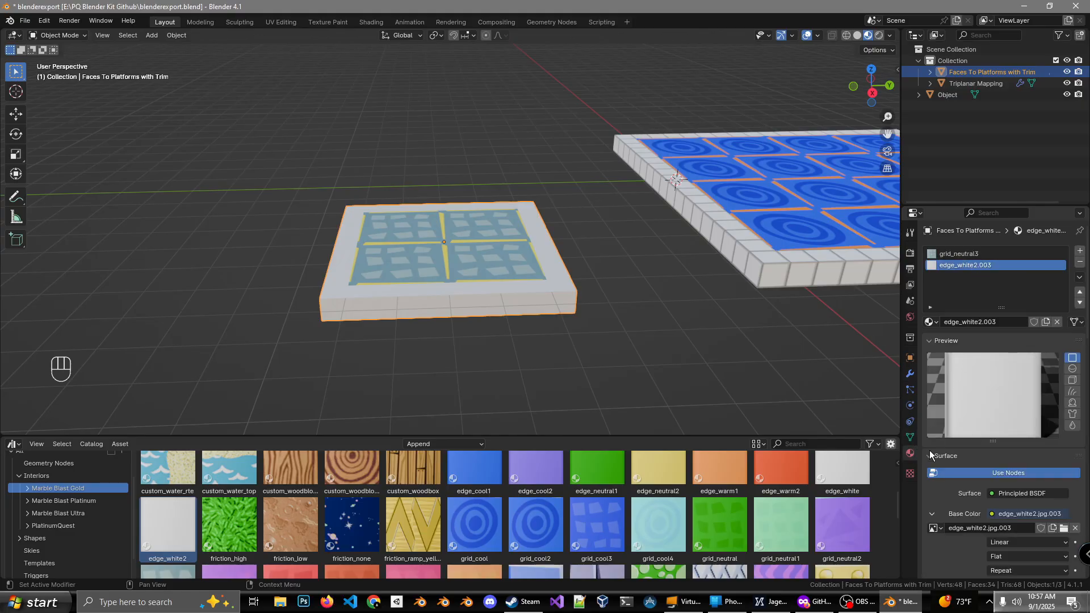
click(971, 272)
click(910, 374)
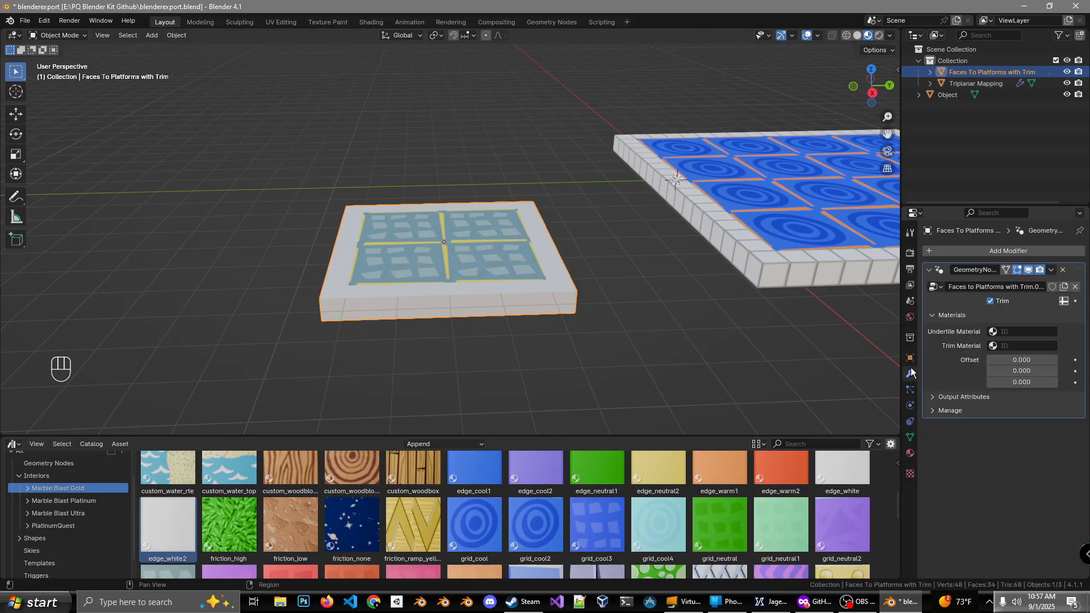
click(999, 349)
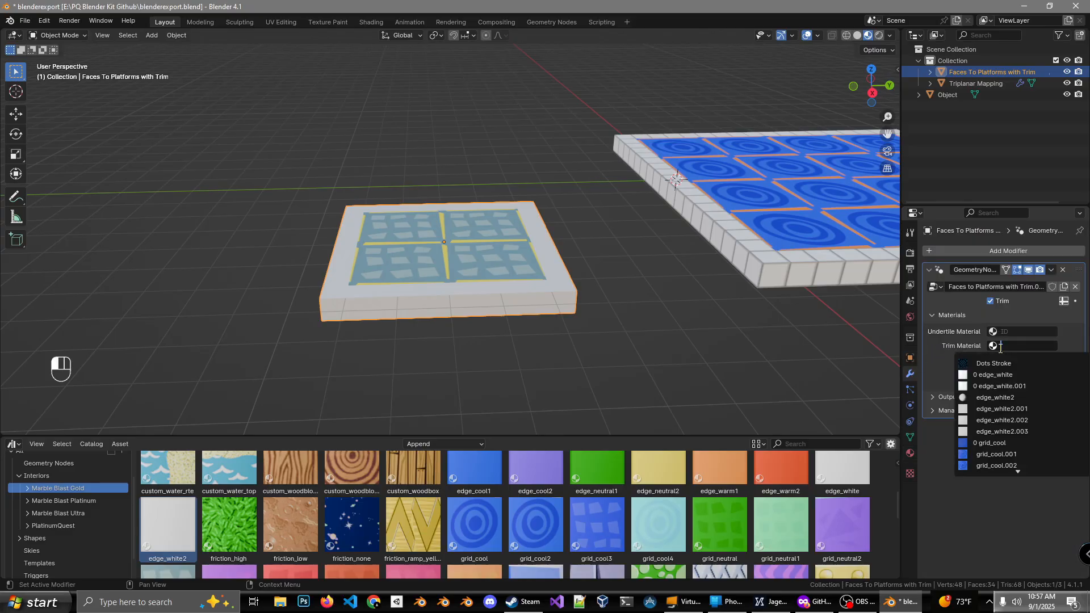
click(1010, 432)
middle_drag(636, 329, 681, 295)
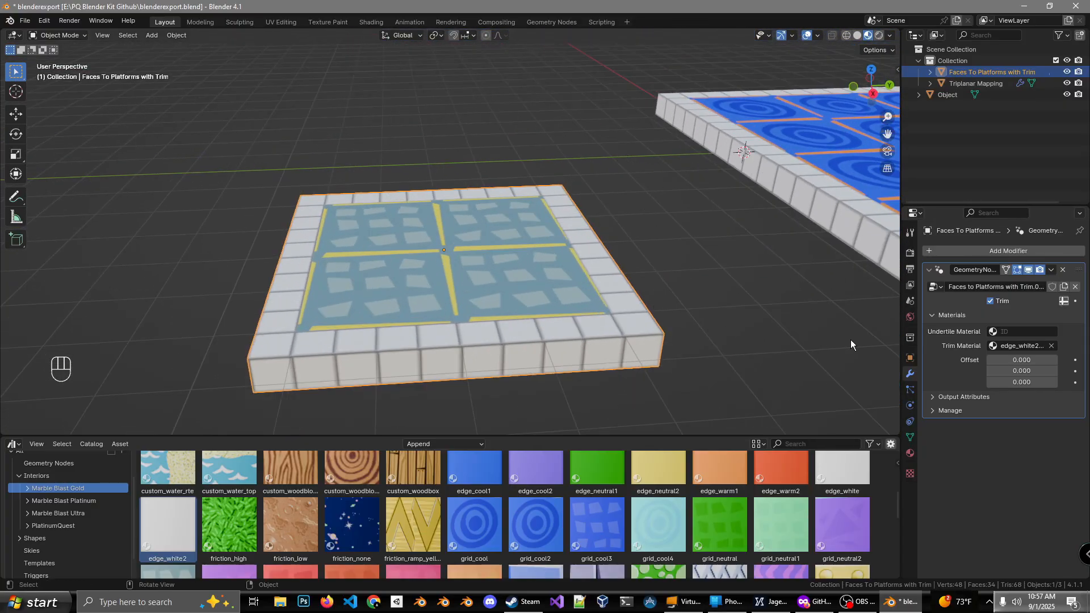
- Try edge_white2 as the platform's Trim Material, and restore edge_white2.003 from its second slot
click(1019, 346)
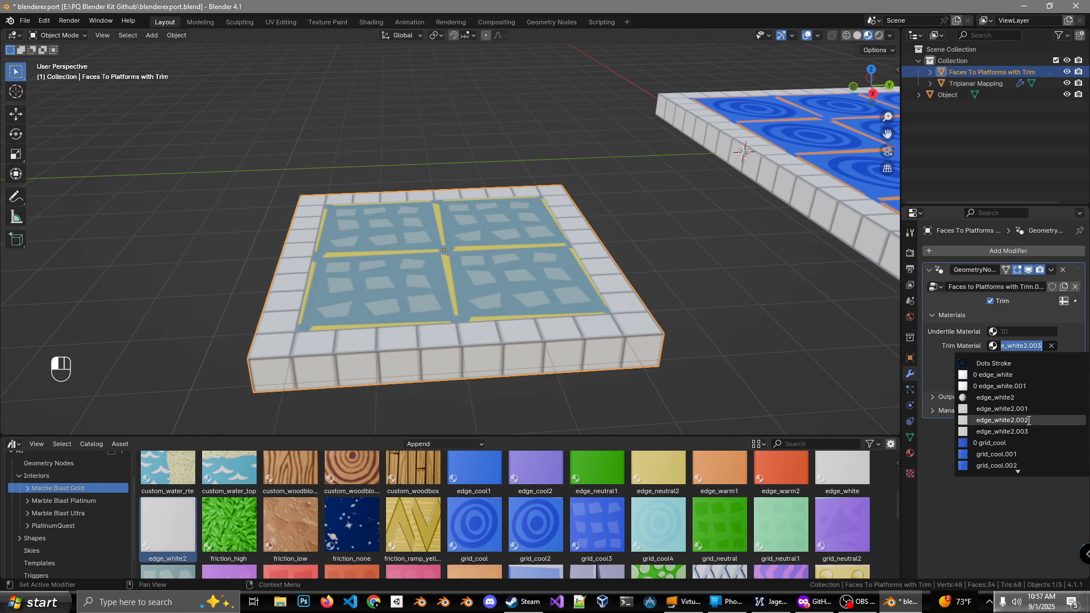
click(1002, 397)
click(1021, 346)
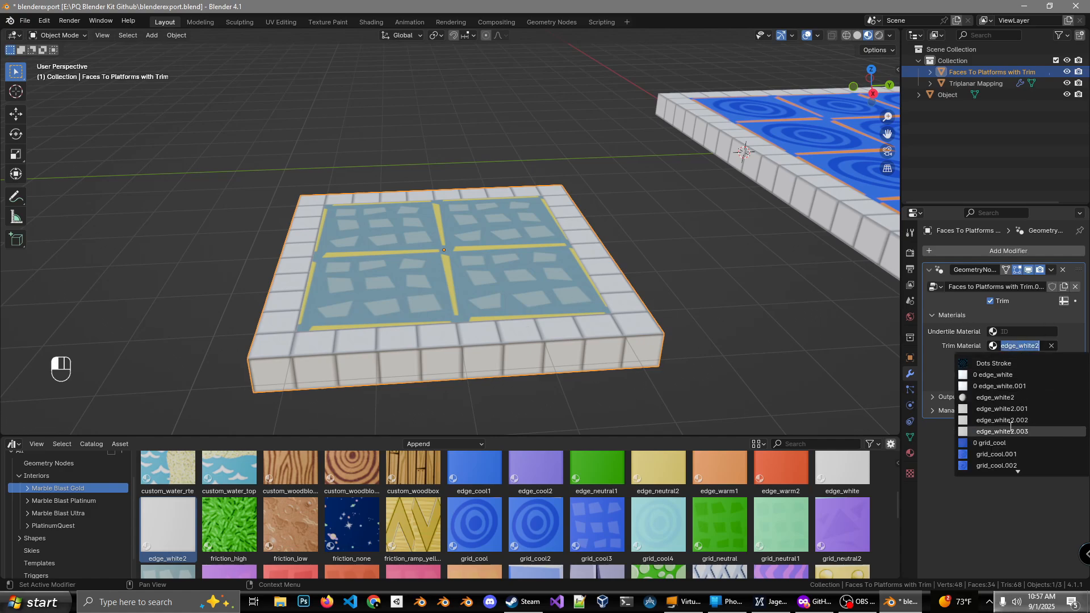
click(1003, 409)
- Add a third material slot to the platform and assign it pattern_neutral3 from the Marble Blast Gold catalog
middle_drag(500, 307, 606, 275)
shift+middle_drag(580, 315, 587, 298)
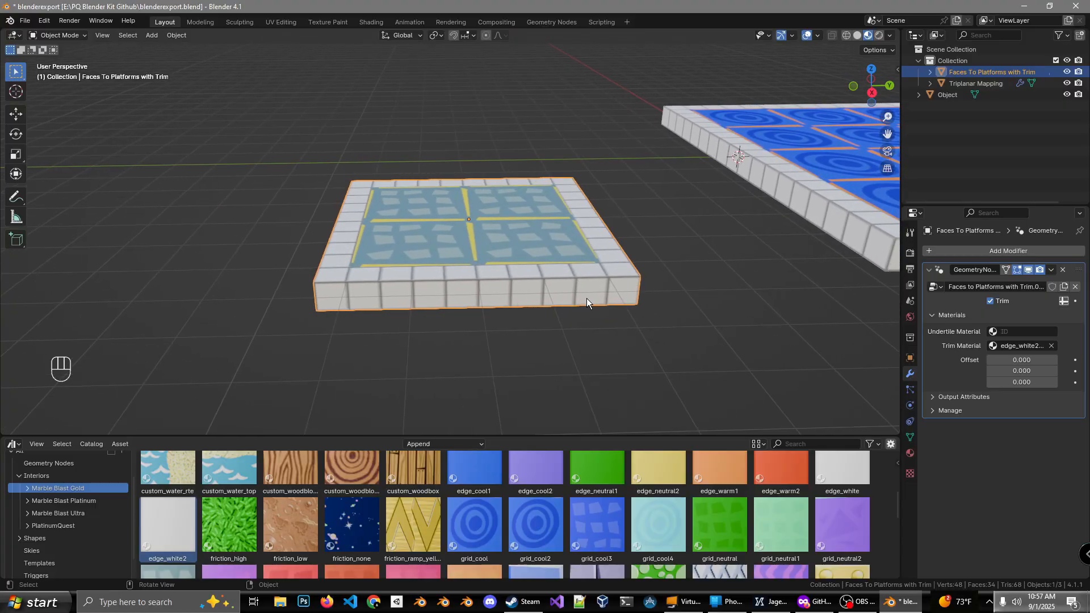
middle_drag(603, 337, 841, 315)
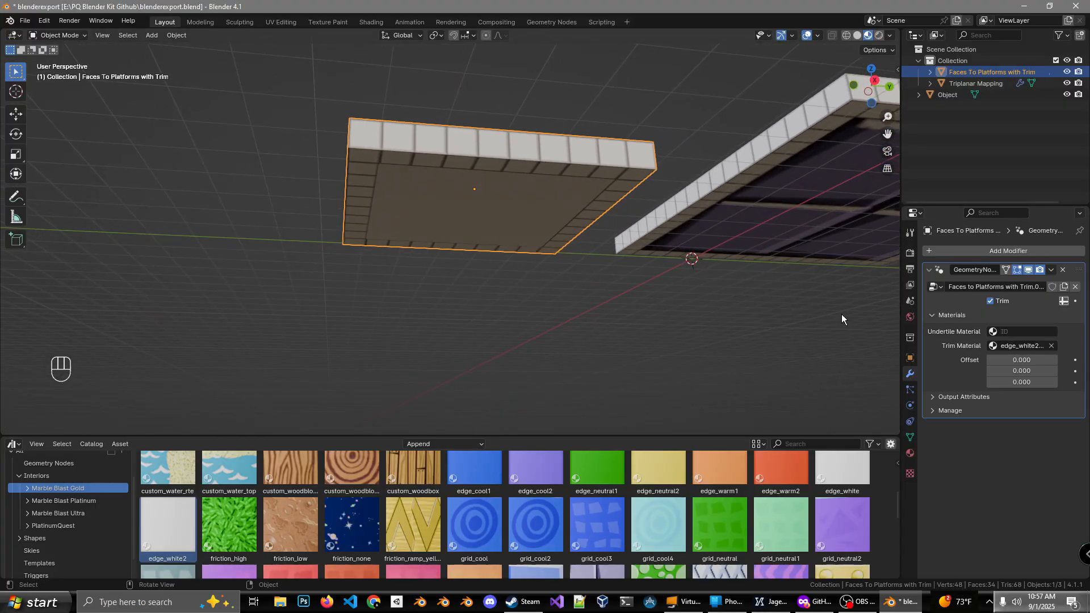
click(1003, 332)
middle_drag(707, 403, 913, 379)
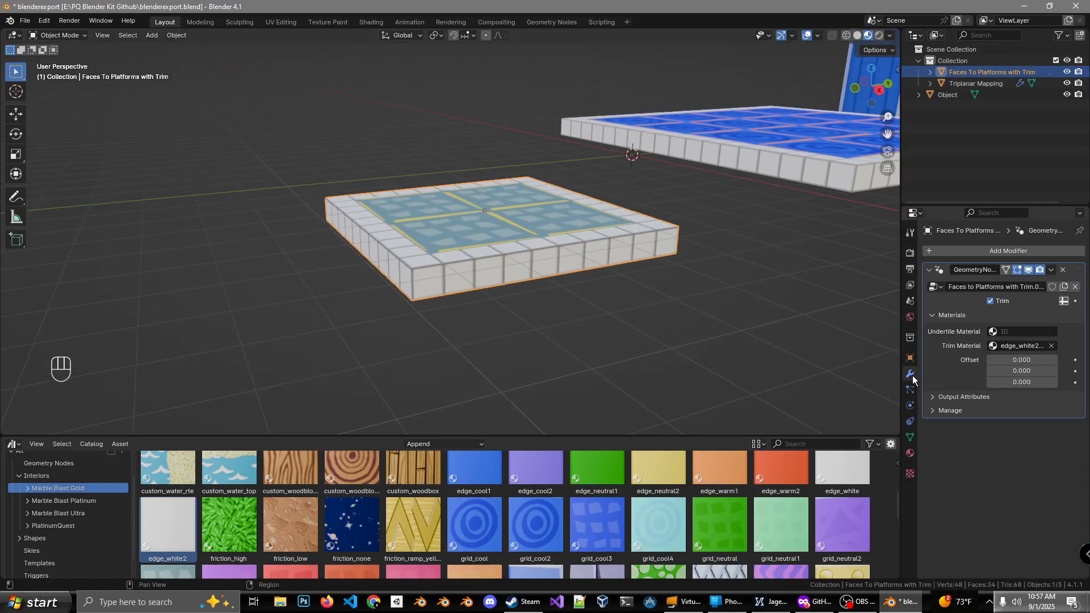
click(909, 453)
middle_drag(618, 318, 963, 238)
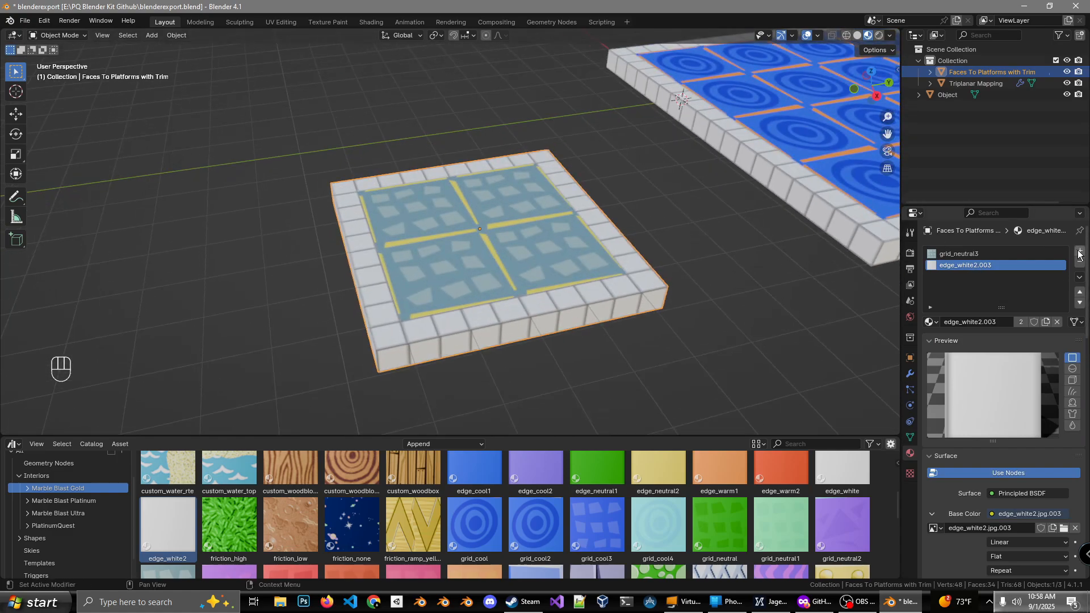
click(1079, 252)
scroll(445, 527, down, 2)
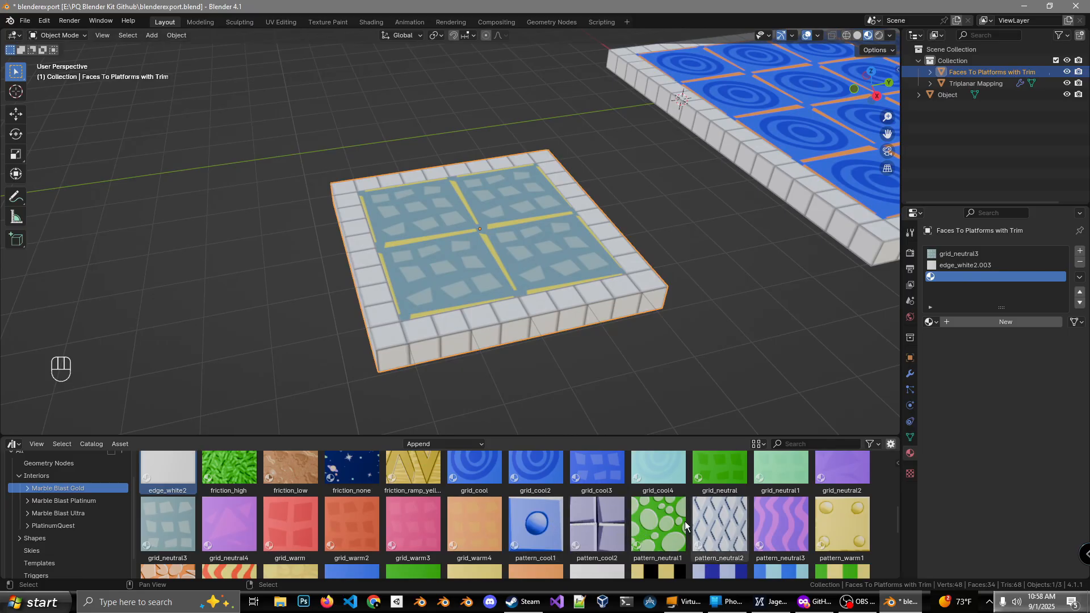
drag(758, 520, 965, 277)
- Set the Undertile Material in the platform's geometry nodes modifier to pattern_neutral3
middle_drag(652, 346, 591, 267)
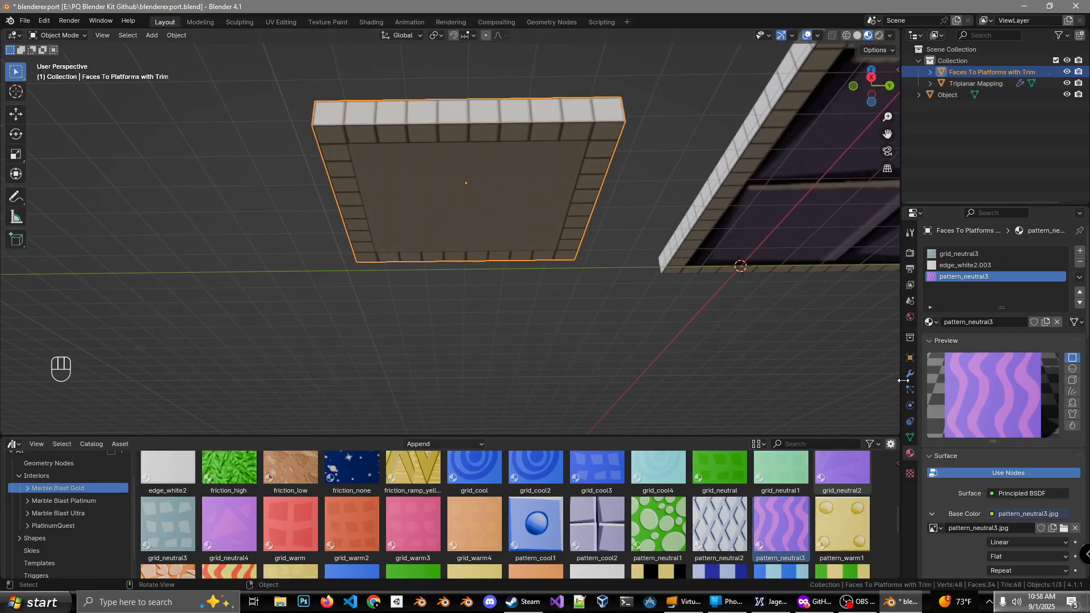
click(910, 375)
middle_drag(896, 349, 889, 338)
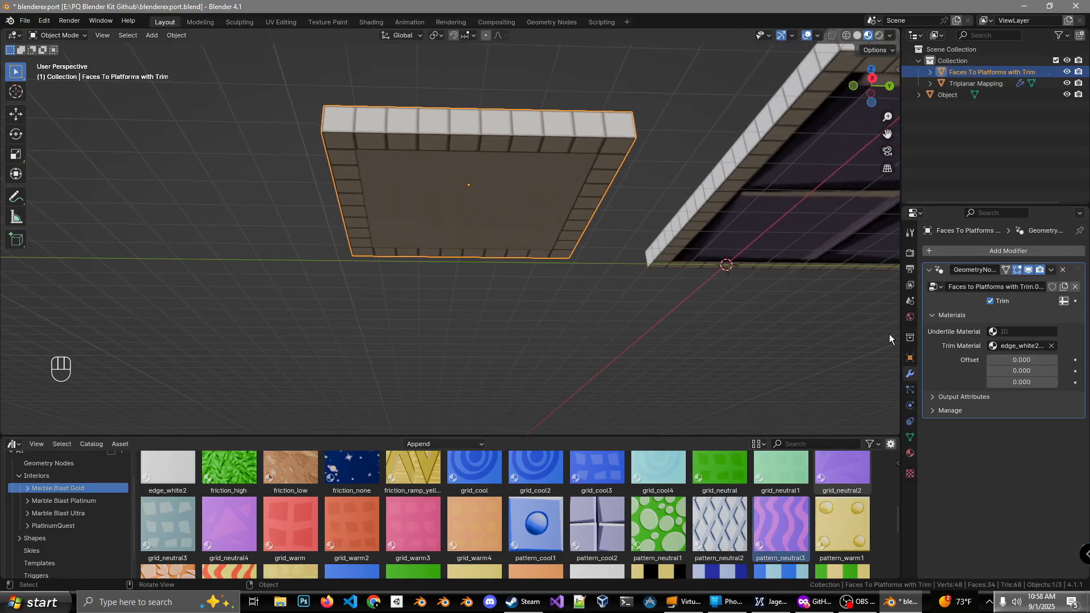
click(1007, 332)
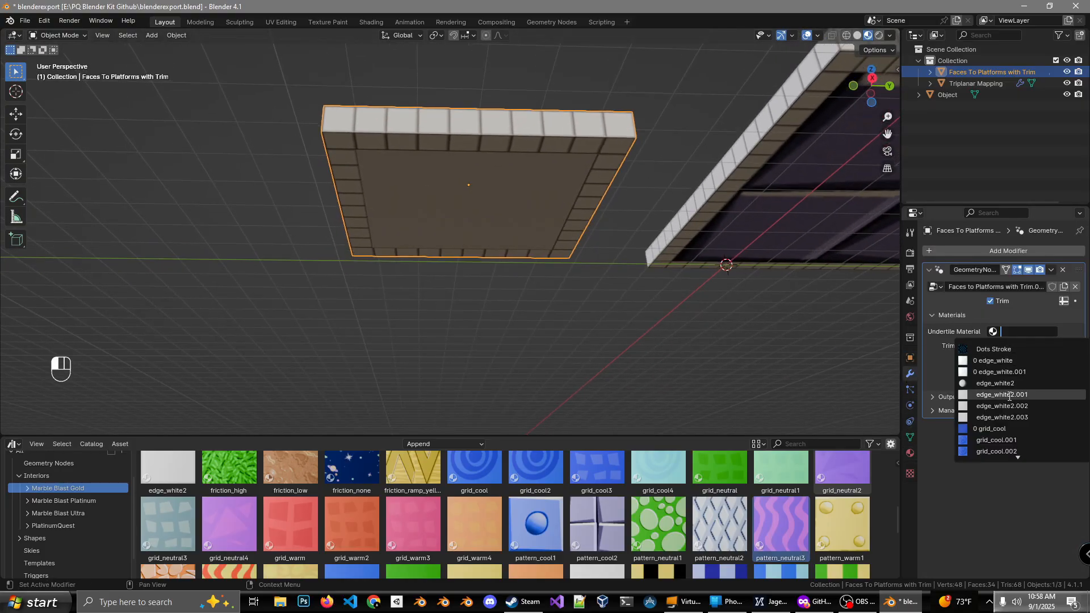
text(pattern)
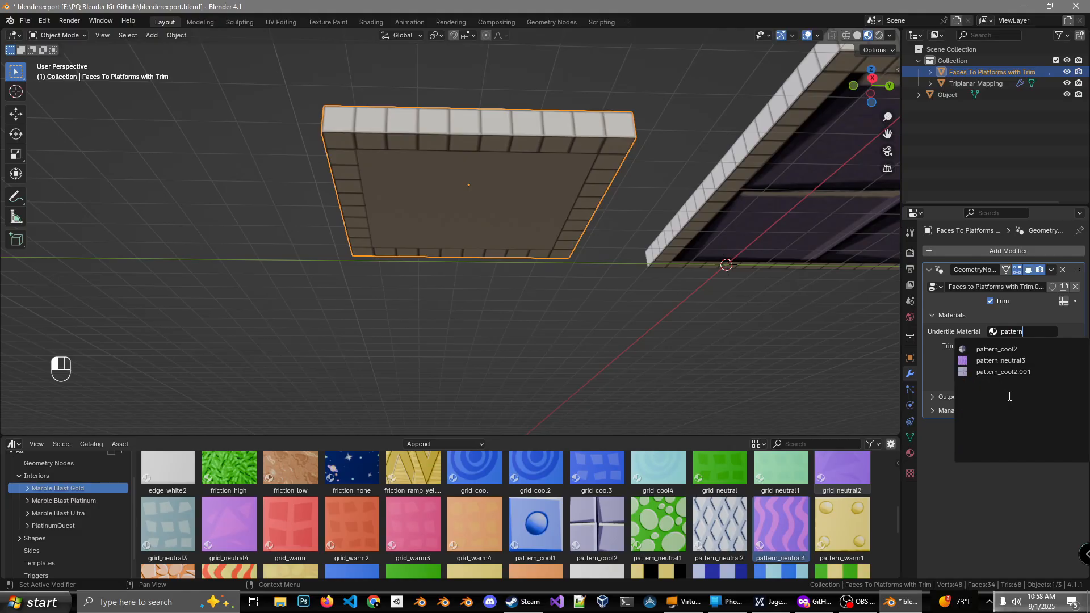
click(1001, 360)
middle_drag(455, 179, 593, 243)
- Enter Edit Mode on the Faces To Platforms with Trim object and select its single top face
click(675, 260)
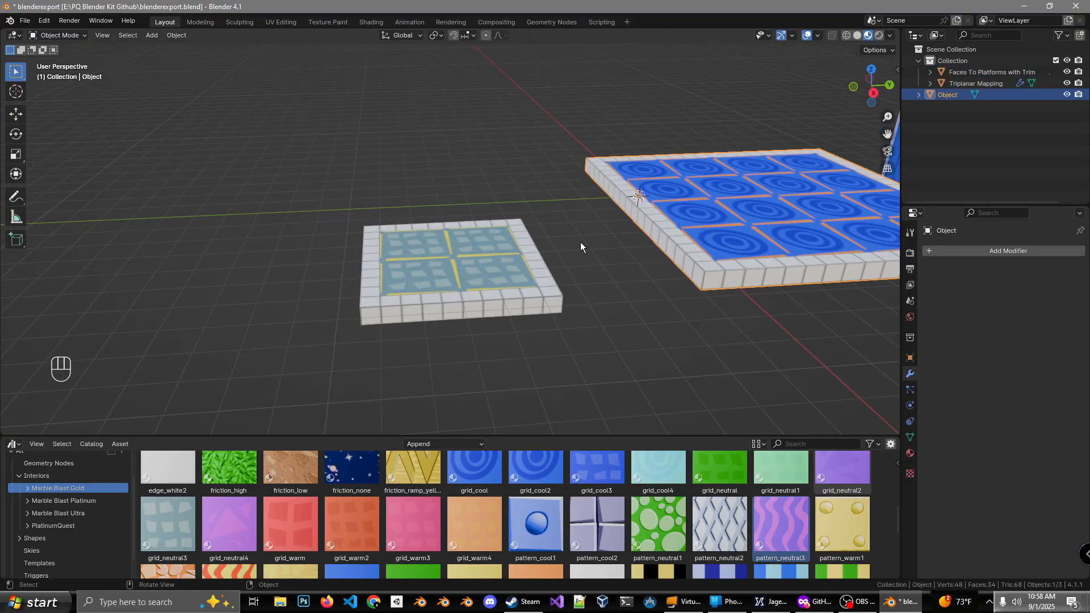
click(506, 267)
middle_drag(506, 267, 534, 278)
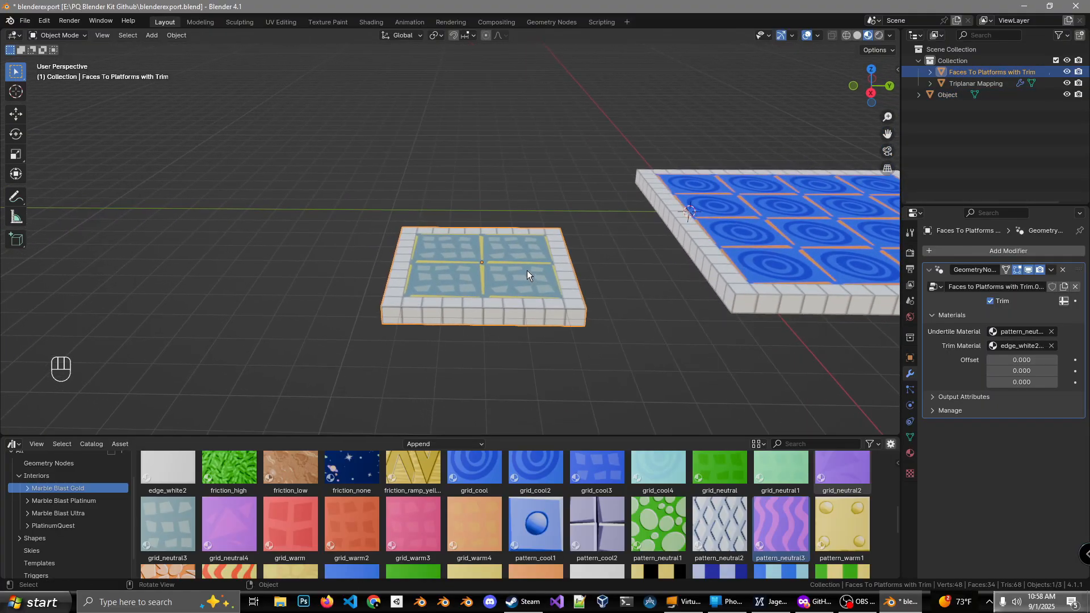
middle_drag(527, 269, 477, 296)
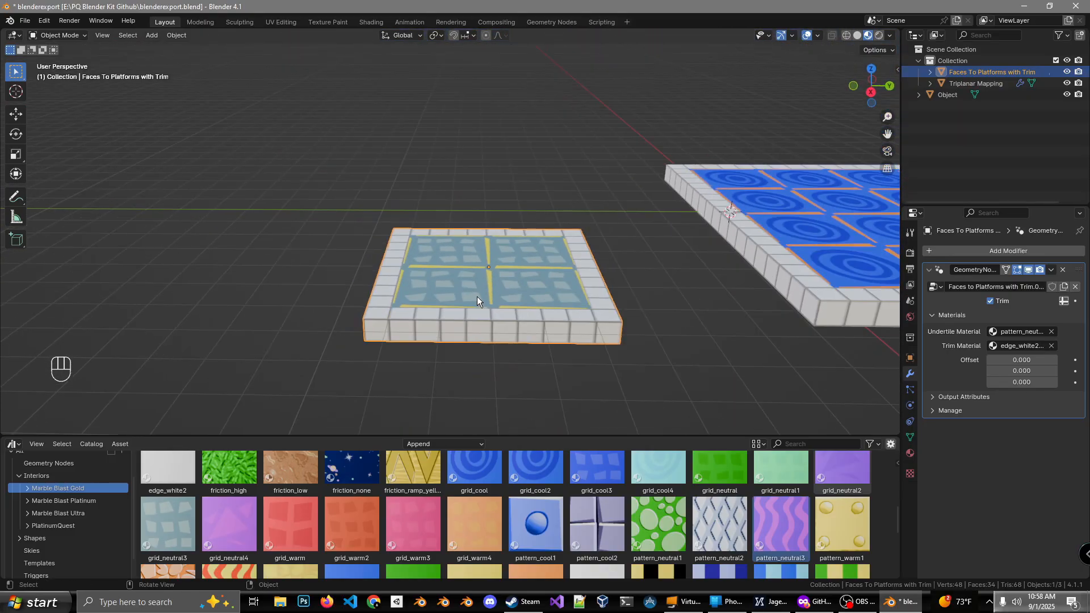
scroll(477, 296, up, 2)
key(Tab)
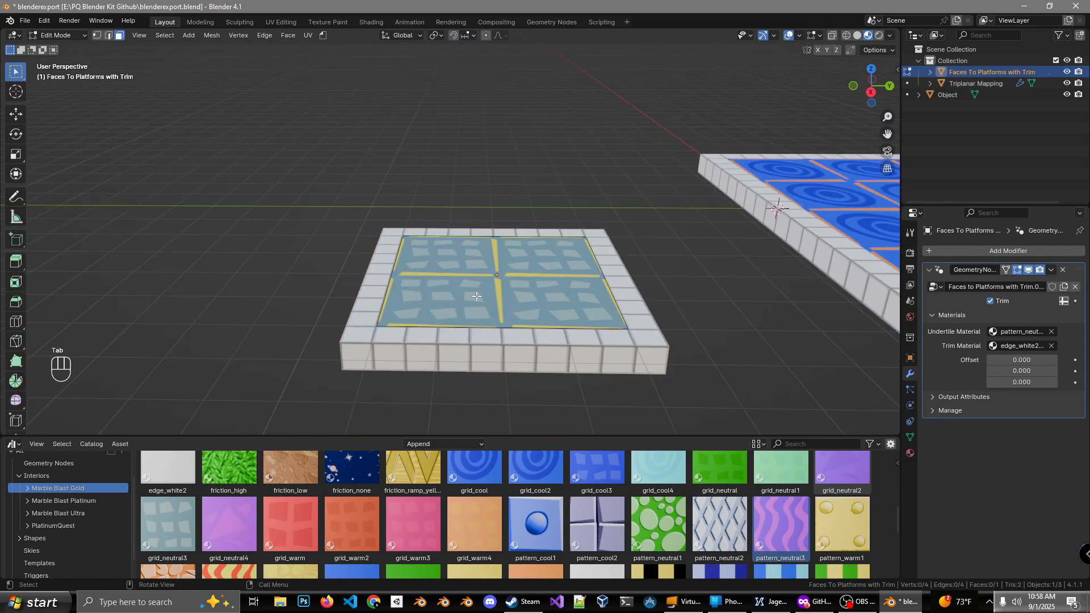
click(477, 291)
middle_drag(477, 291, 445, 279)
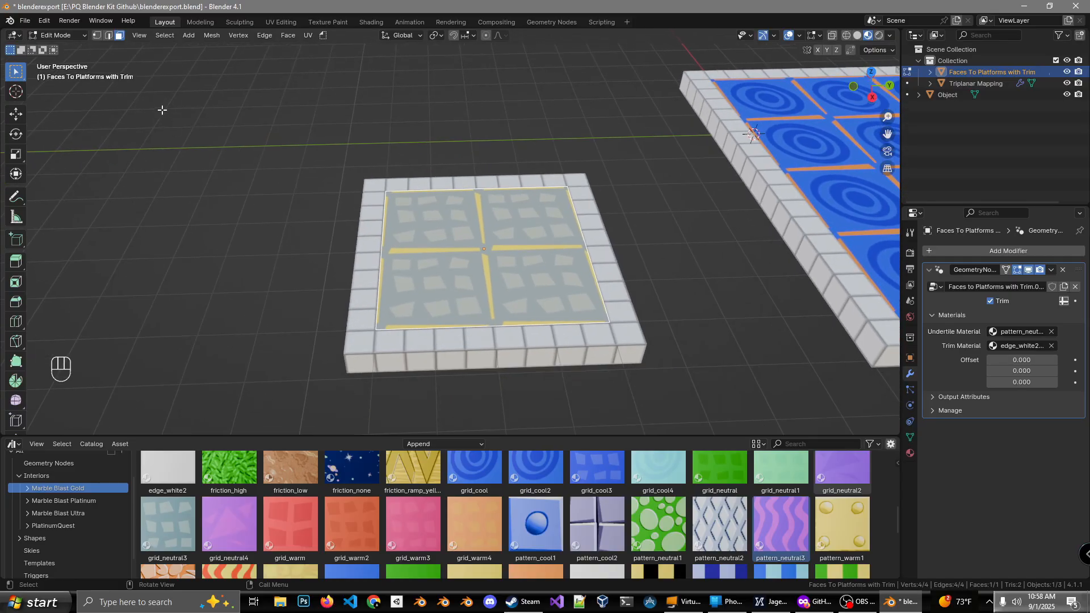
- Deselect the face and move the platform's end edge in negative Y with grid snapping, making the platform six tiles long
key(alt+a)
click(96, 36)
mouse_move(409, 193)
middle_down()
mouse_move(438, 175)
mouse_move(411, 199)
mouse_move(405, 184)
middle_up()
middle_drag(221, 245, 178, 127)
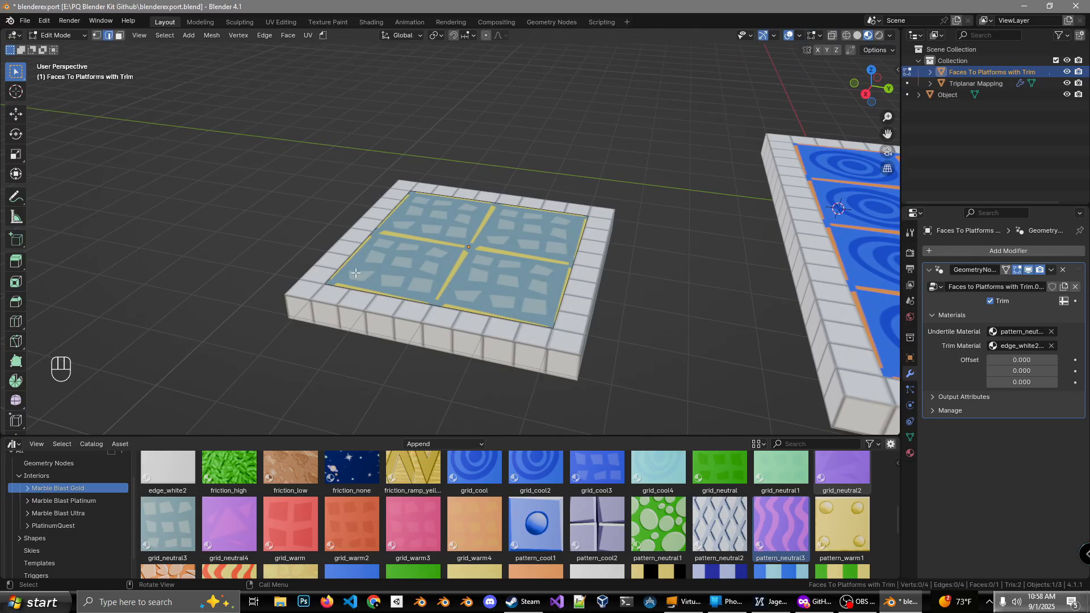
middle_drag(354, 257, 473, 259)
key(g)
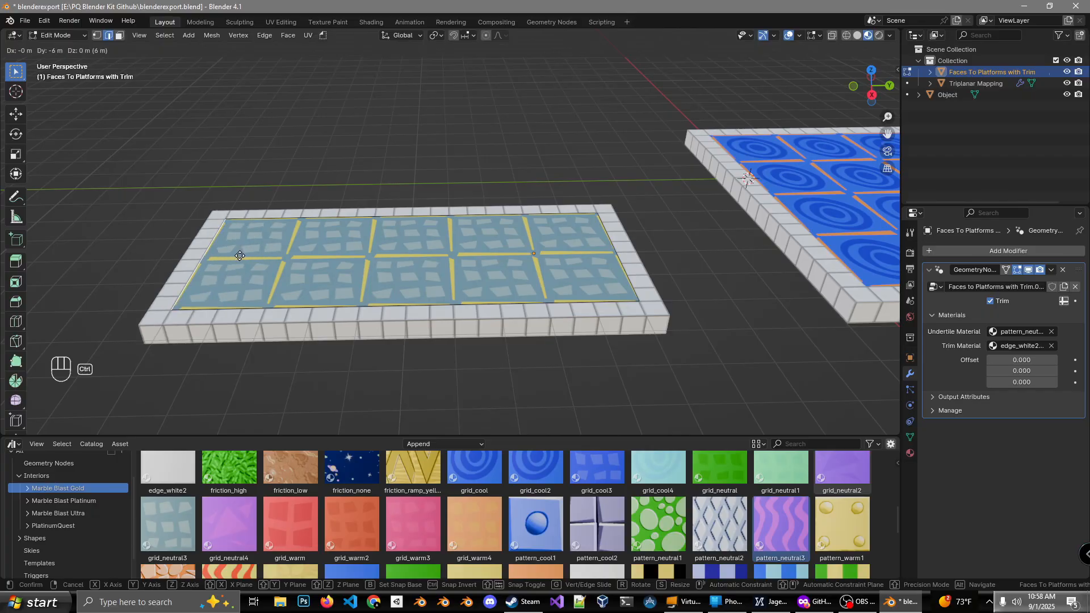
click(138, 258)
shift+middle_drag(139, 258, 321, 257)
- Add five evenly spaced loop cuts across the length of the platform's face, without sliding them
click(490, 274)
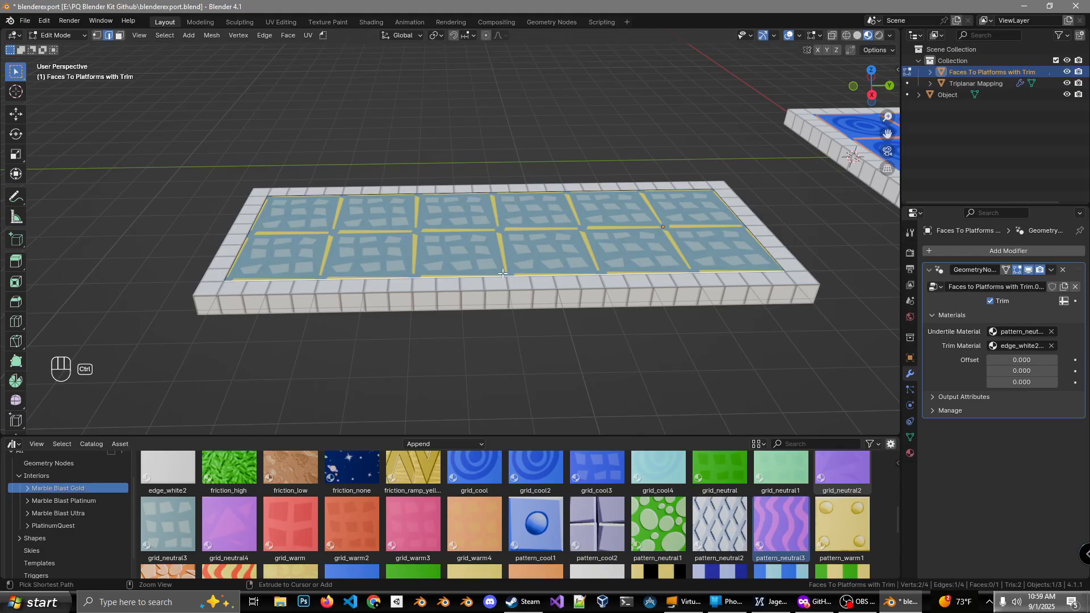
key(ctrl+r)
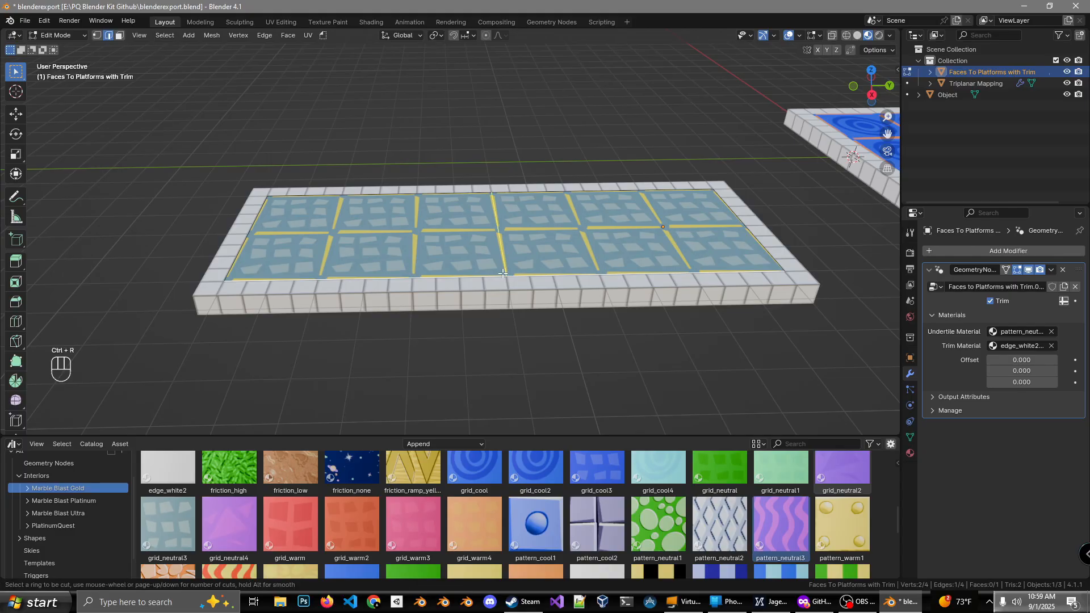
scroll(503, 273, up, 1)
scroll(502, 273, up, 1)
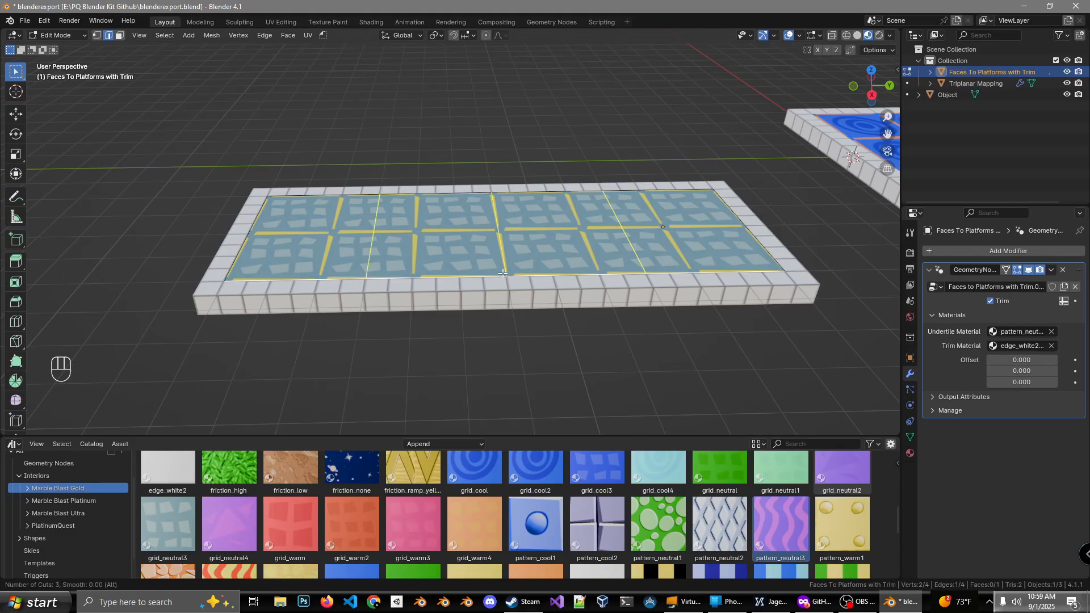
scroll(503, 273, up, 2)
click(503, 273)
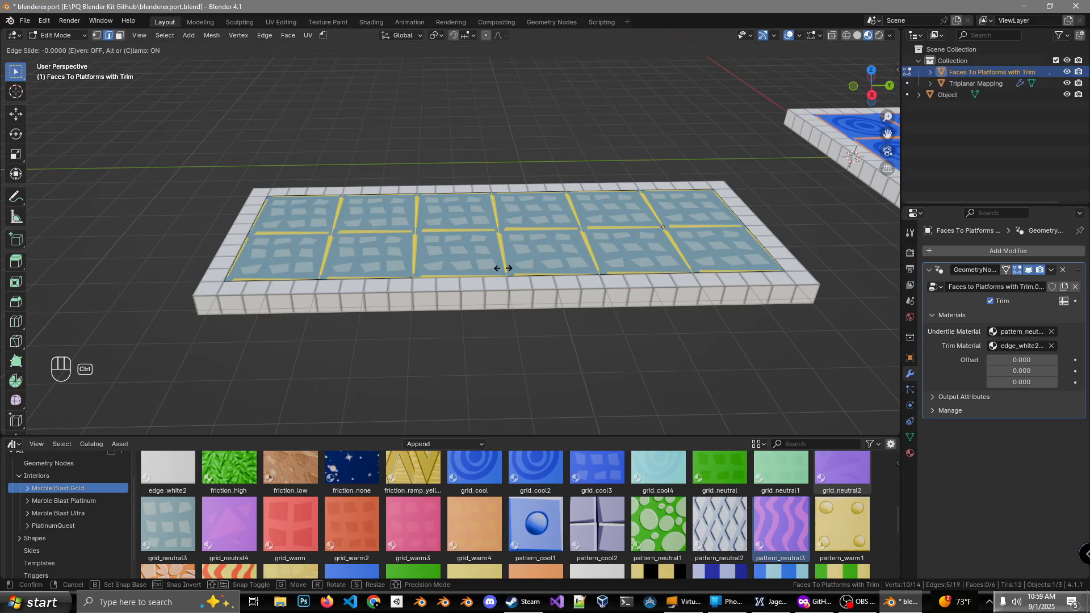
click(503, 268)
- Extrude the fifth tile row's side edge four tiles along positive X with grid snapping
middle_drag(500, 249, 355, 222)
click(459, 191)
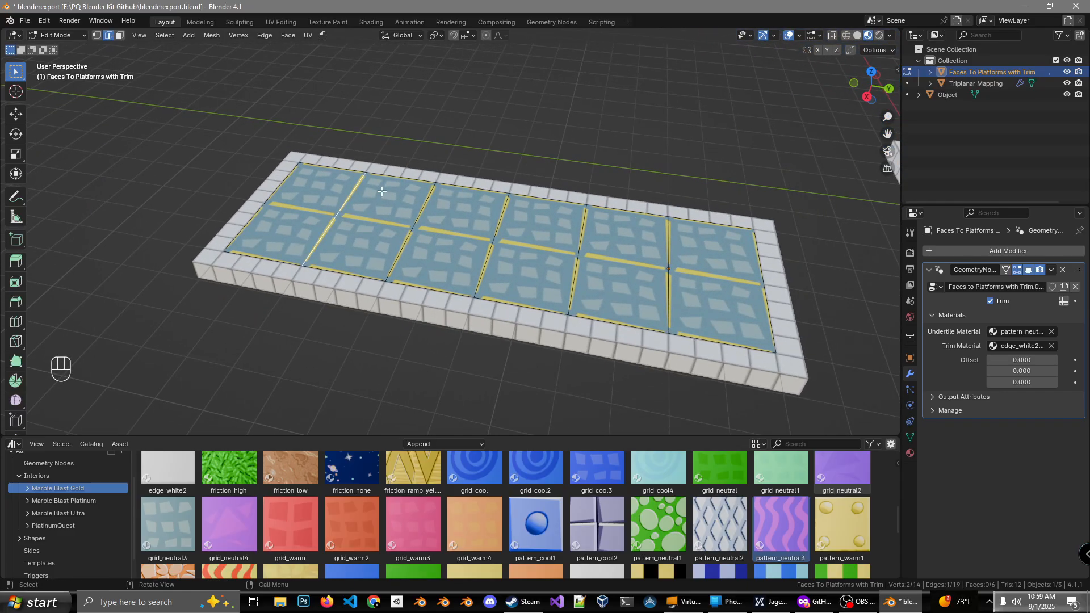
middle_drag(428, 209, 592, 324)
middle_drag(570, 270, 485, 245)
key(e)
key(x)
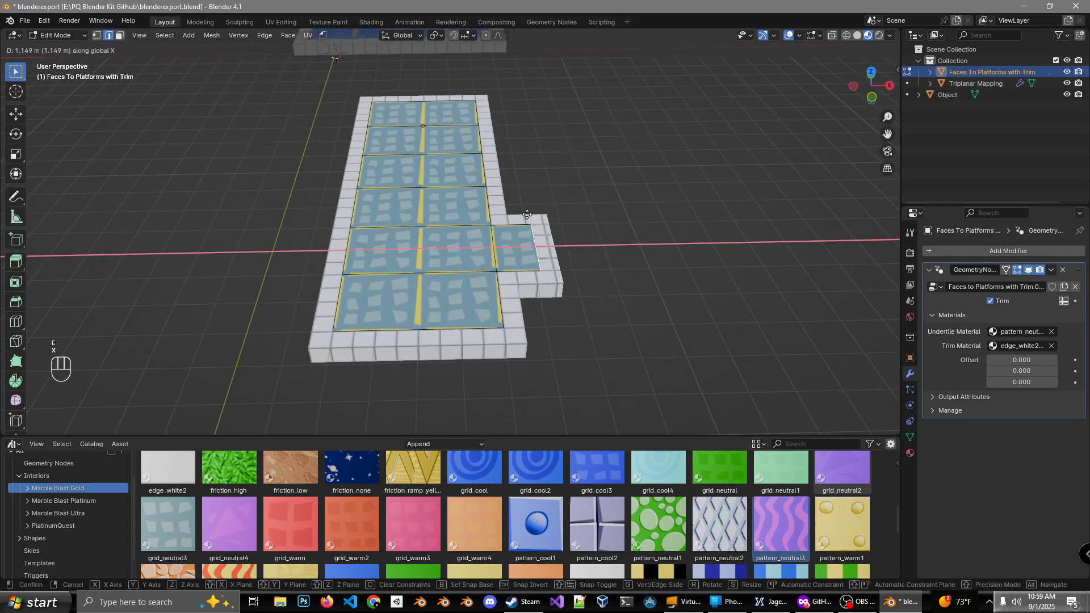
key(ctrl)
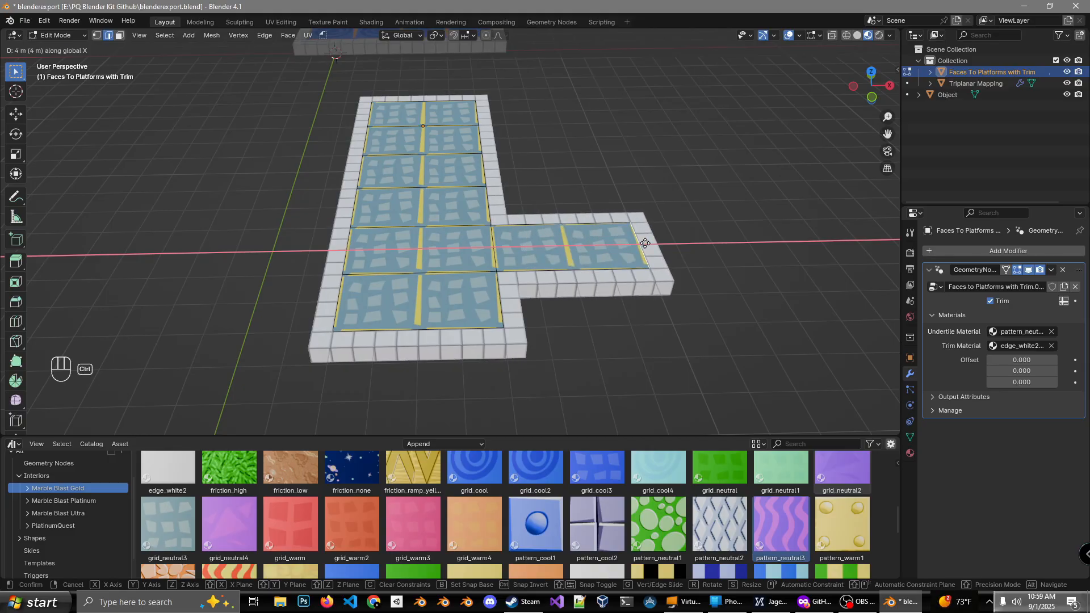
ctrl+click(770, 237)
- Extrude the fourth tile row's opposite side edge four tiles along negative X with grid snapping
click(350, 208)
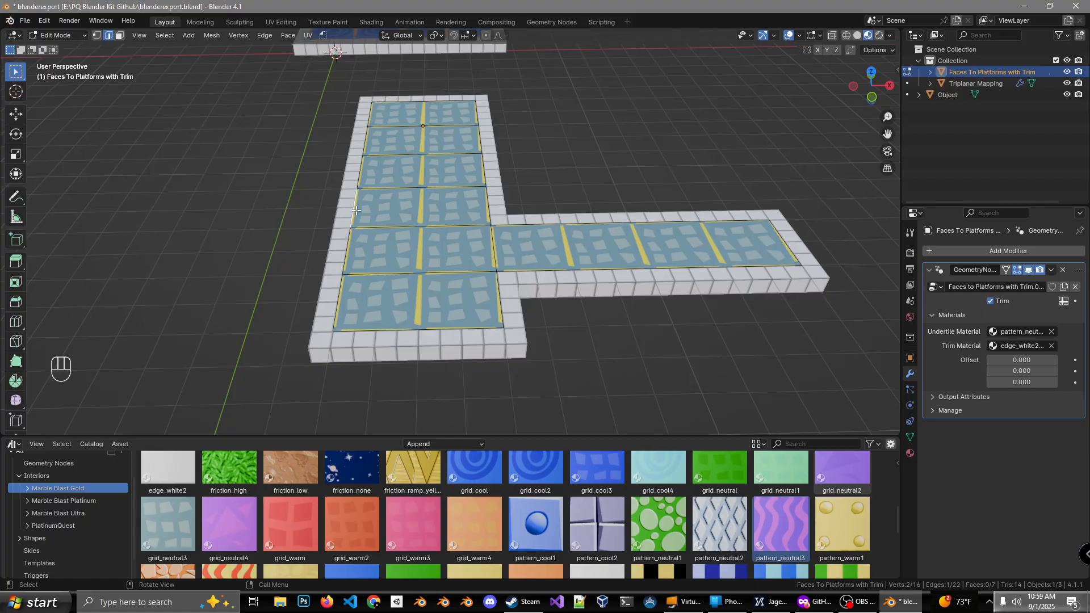
key(e)
key(x)
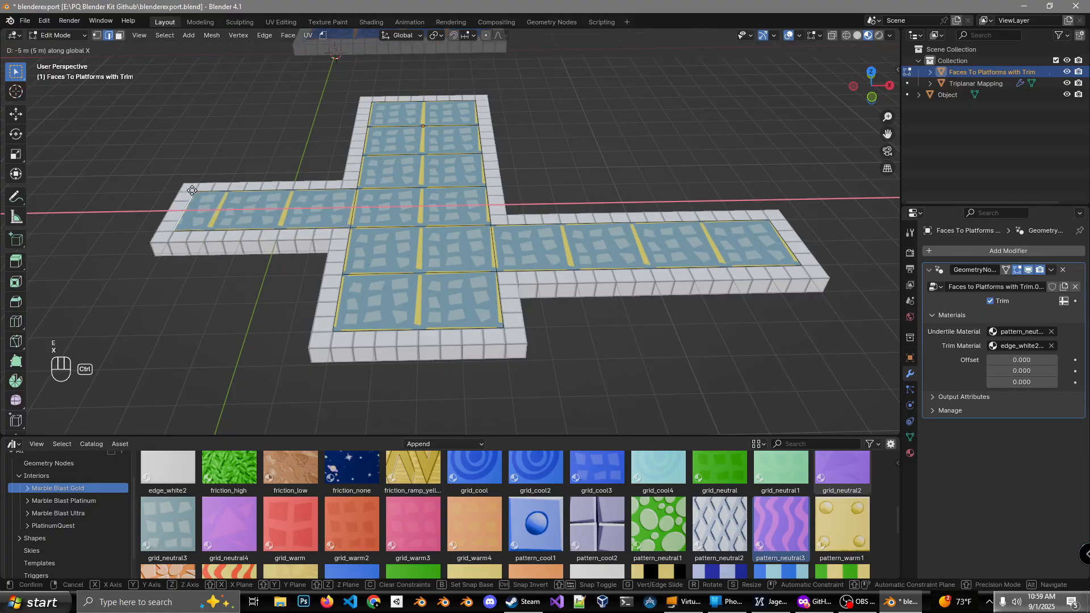
ctrl+click(46, 221)
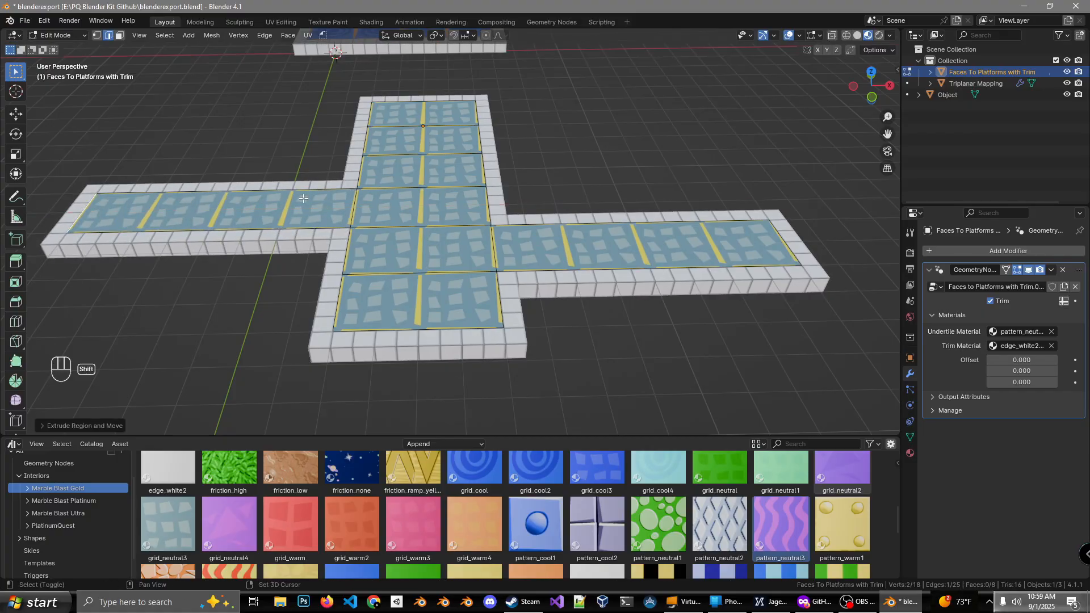
- Extrude two more snapped arms, from the third tile row toward positive X and from the second row toward negative X
middle_drag(454, 181, 458, 204)
click(457, 204)
key(e)
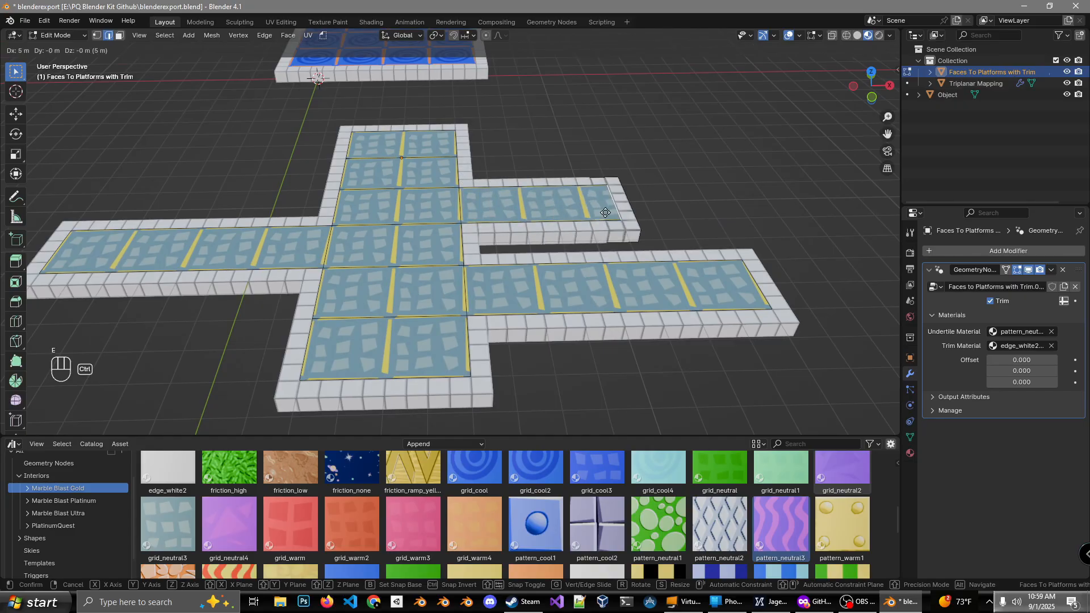
ctrl+click(701, 215)
click(342, 176)
key(e)
ctrl+click(118, 180)
- Extrude the platform's negative Y end edge three tiles along the Y axis with grid snapping
middle_drag(117, 179, 379, 239)
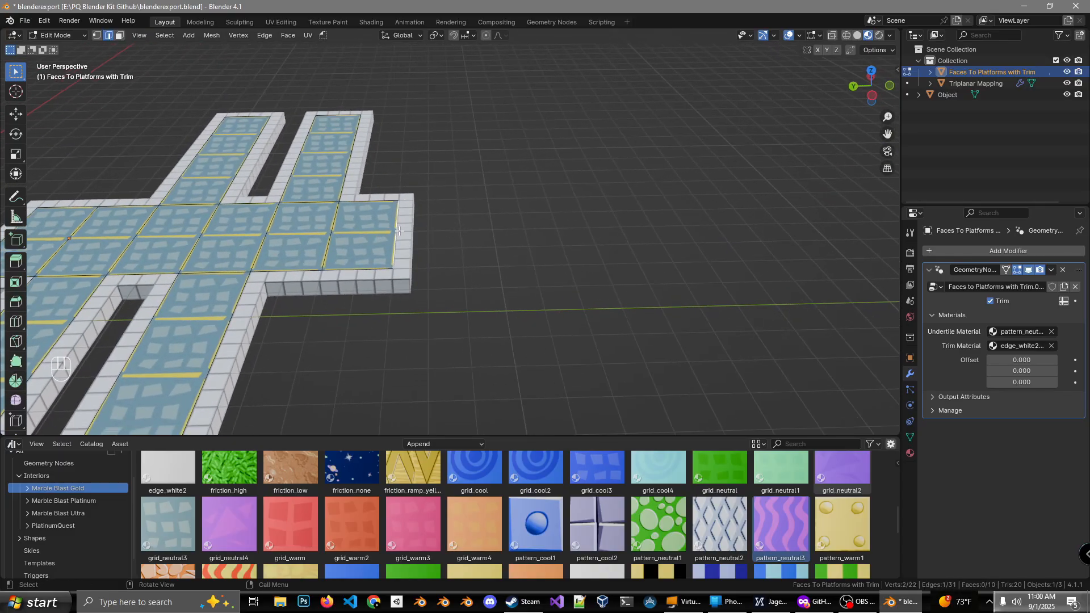
key(e)
key(y)
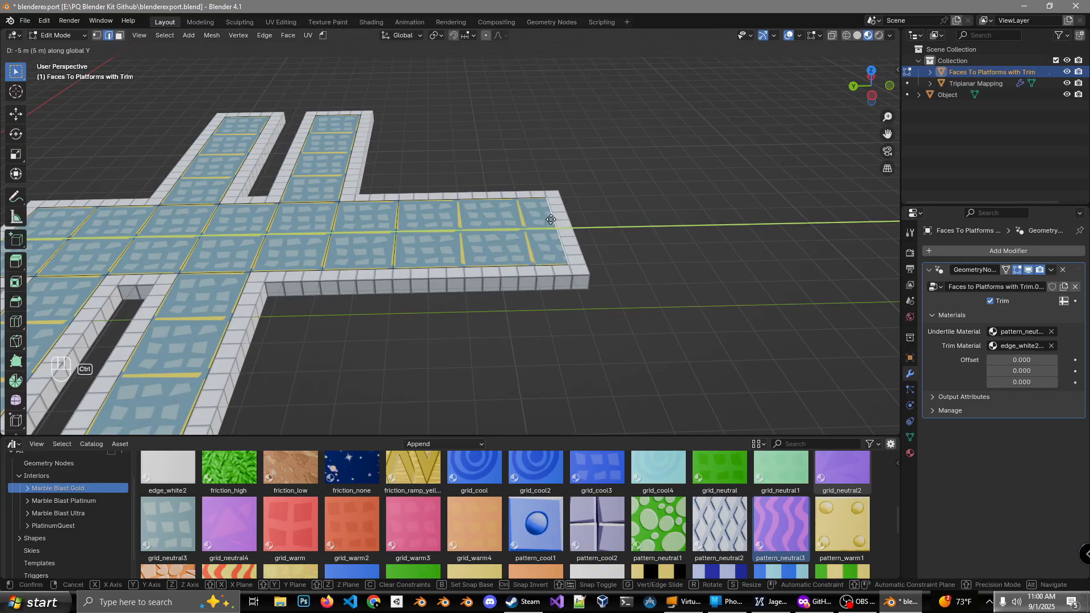
click(550, 219)
shift+middle_drag(580, 220, 419, 243)
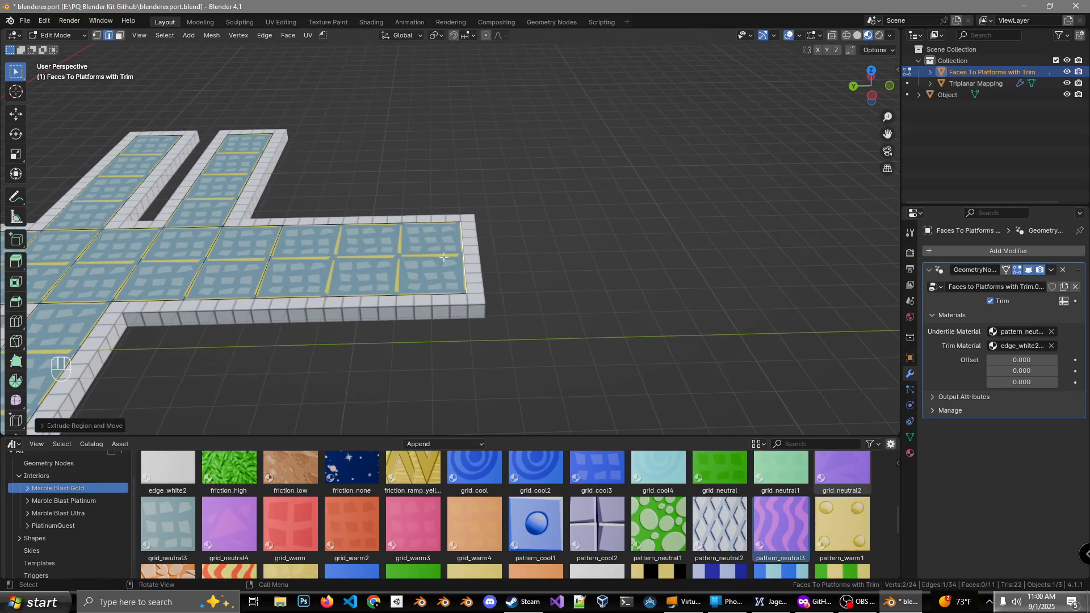
- Extrude the new end edge a further two and a half tiles along negative Y
key(e)
key(x)
key(y)
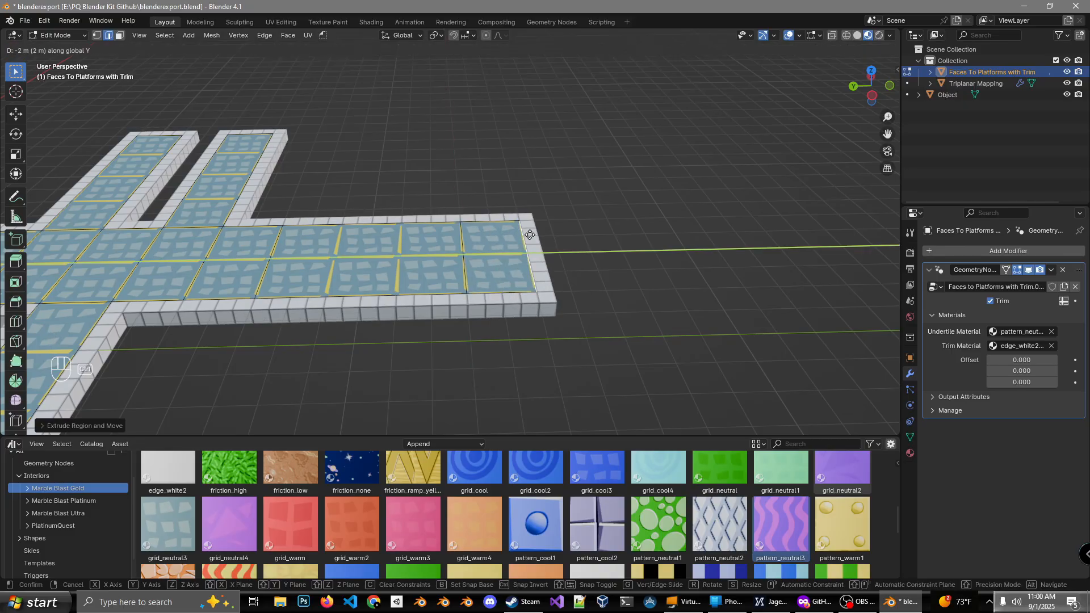
click(619, 234)
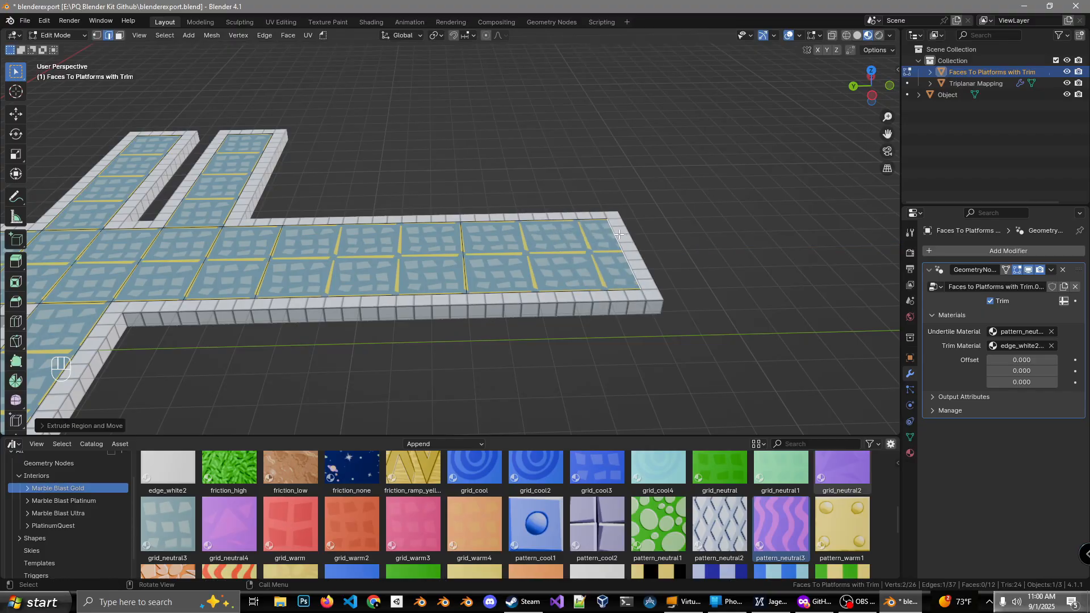
scroll(636, 244, up, 2)
scroll(522, 244, up, 3)
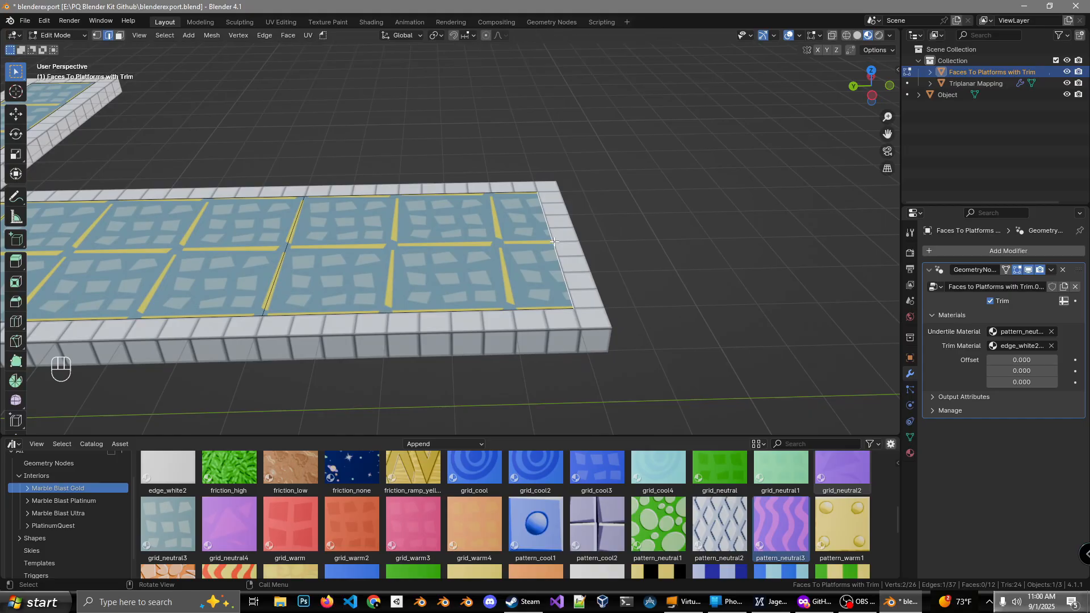
- Move the platform's negative Y end edge back 1 m along the Y axis with grid snapping
key(g)
key(y)
key(ctrl)
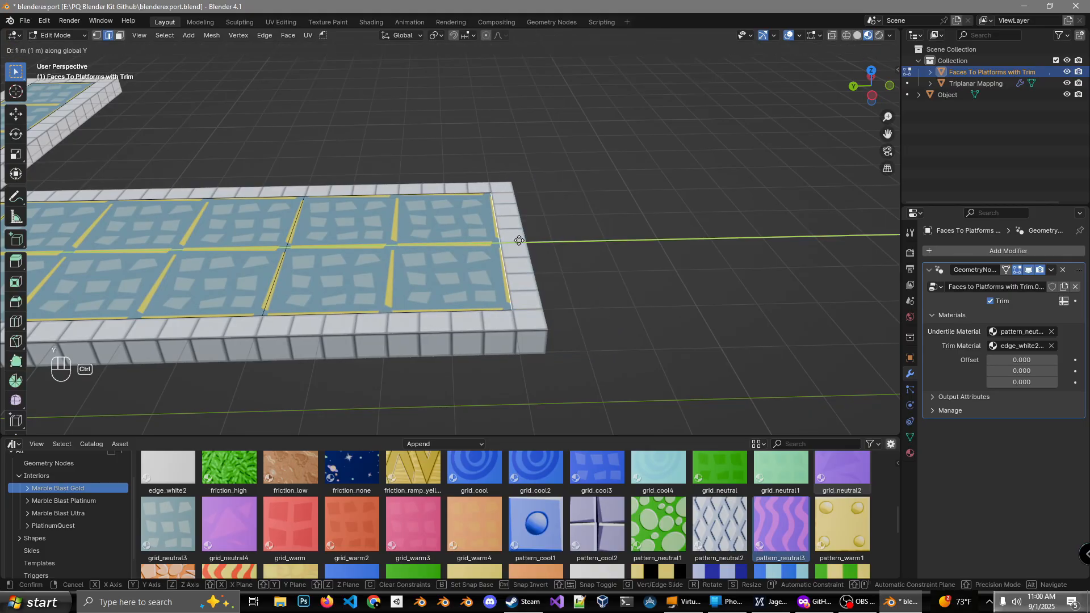
ctrl+click(519, 241)
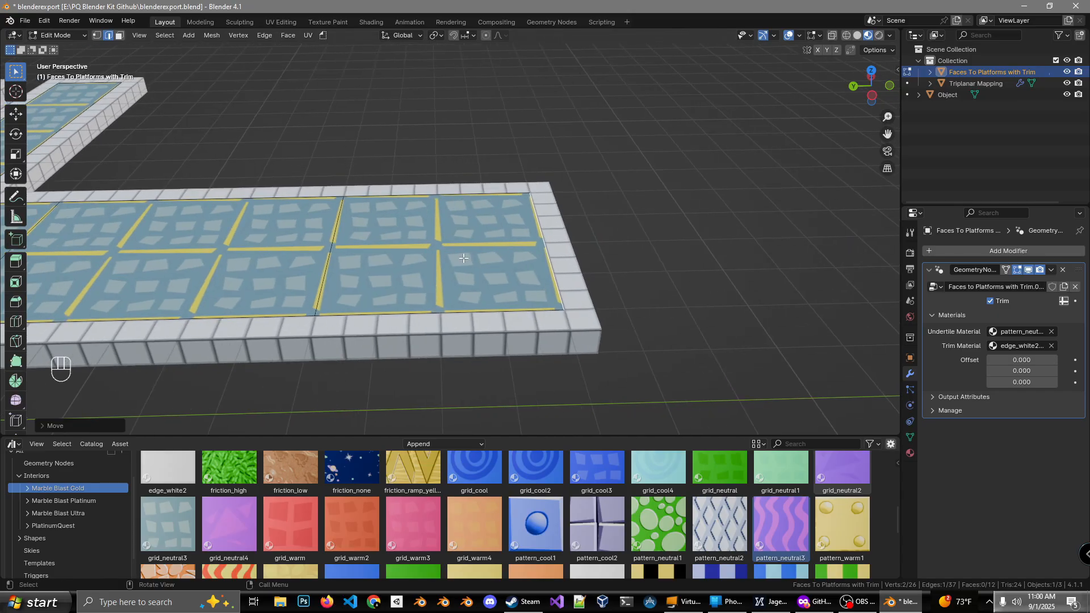
- Select the platform's end face and raise it about 1 m along Z with grid snapping, working in a side view
click(119, 36)
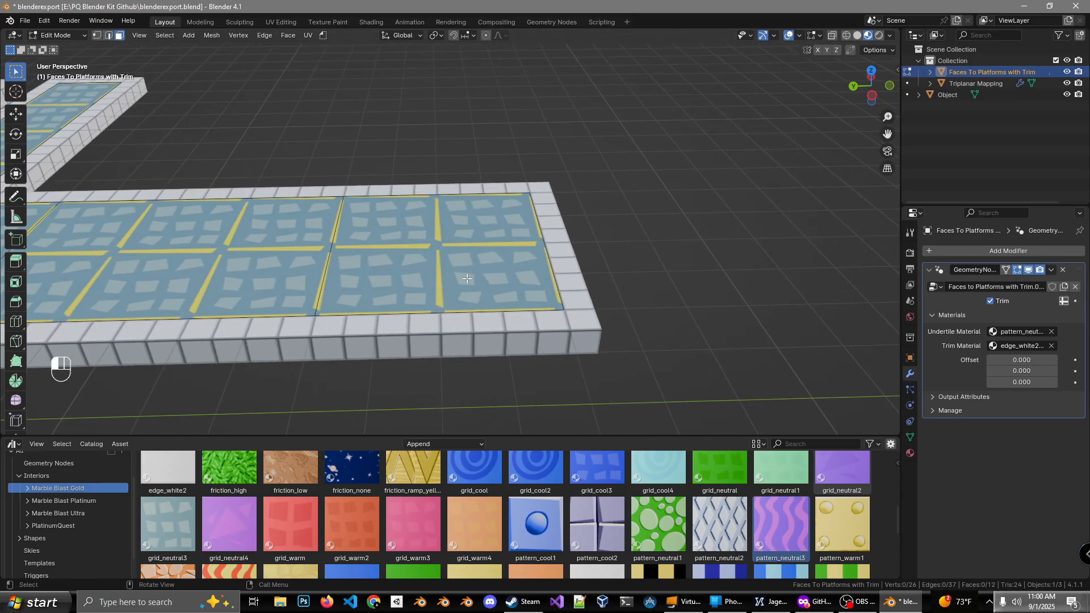
click(411, 259)
middle_drag(410, 259, 501, 255)
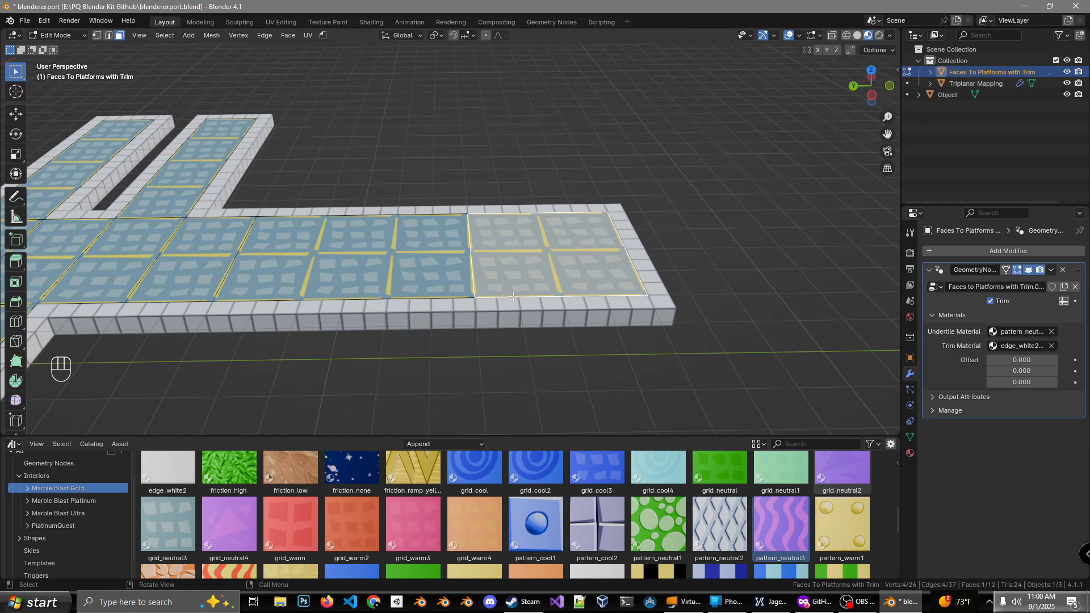
click(872, 97)
scroll(615, 219, up, 3)
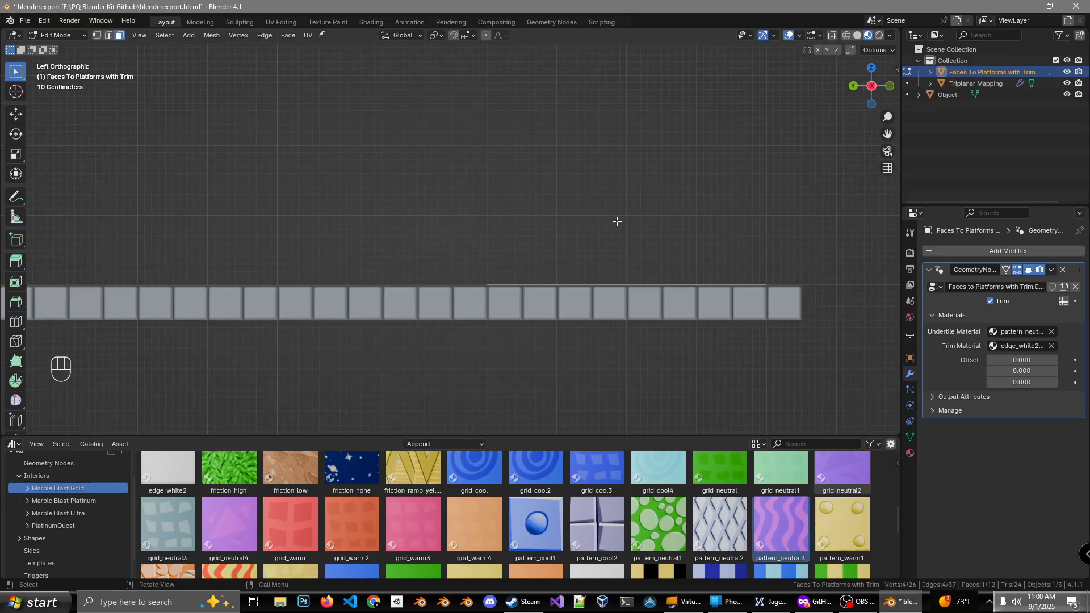
key(g)
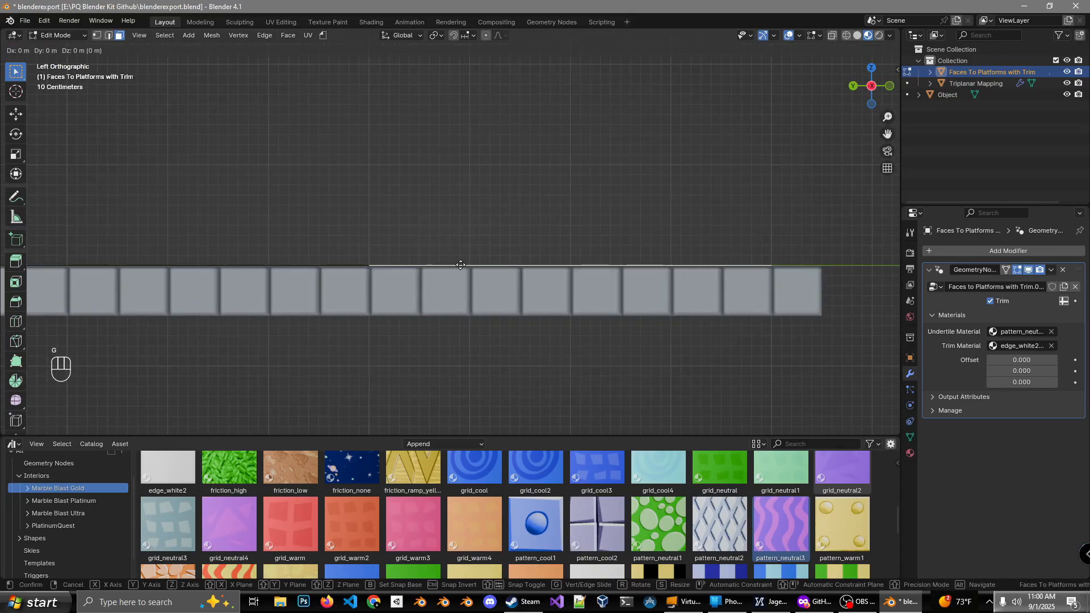
key(z)
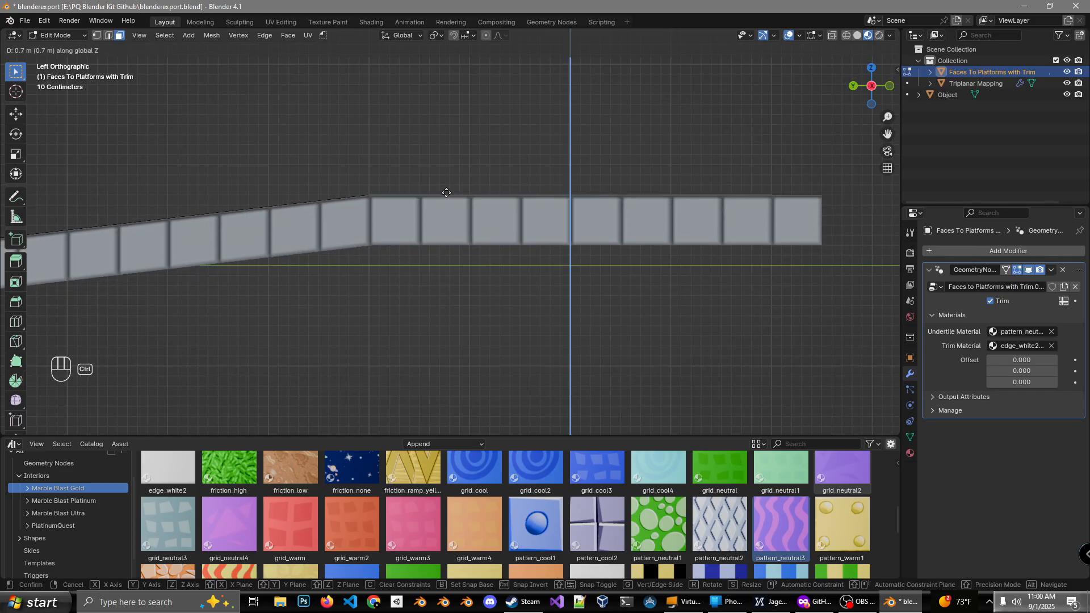
key(ctrl)
click(448, 169)
shift+middle_drag(448, 171, 447, 264)
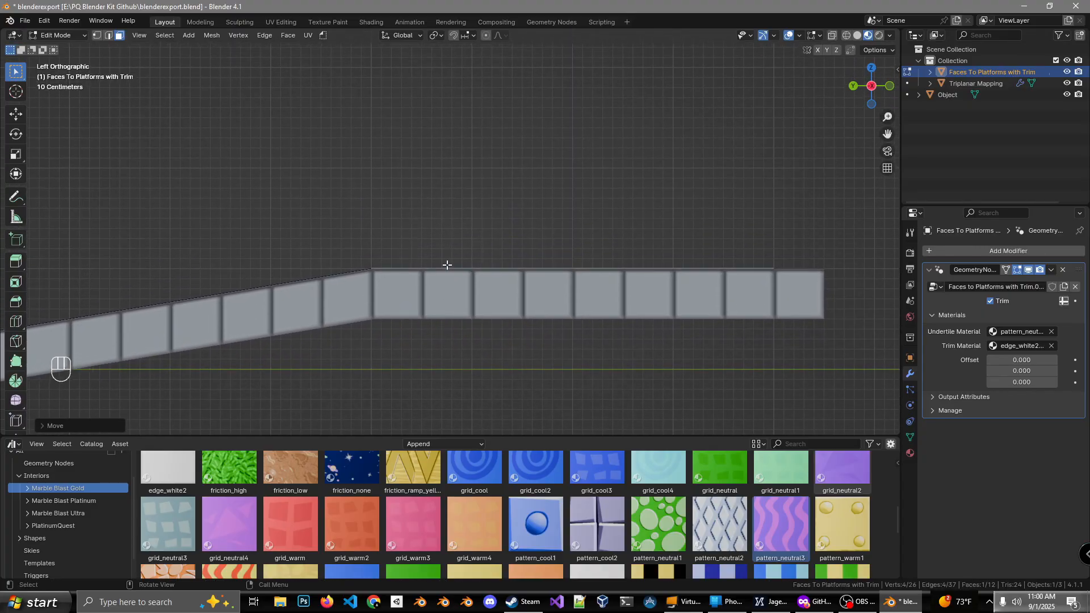
- Raise the same end face about another 1 m along Z with grid snapping to steepen the slope
key(g)
key(z)
key(ctrl)
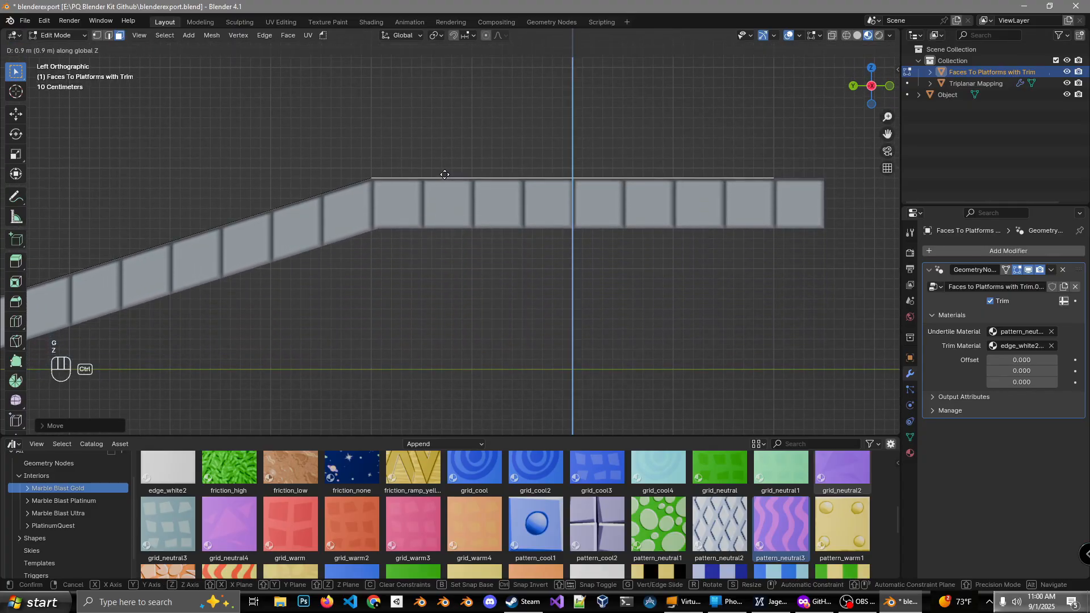
click(446, 166)
scroll(420, 214, up, 2)
scroll(420, 214, down, 4)
middle_drag(421, 214, 344, 232)
- Switch to edge selection and display the Templates catalog in the asset browser
click(519, 320)
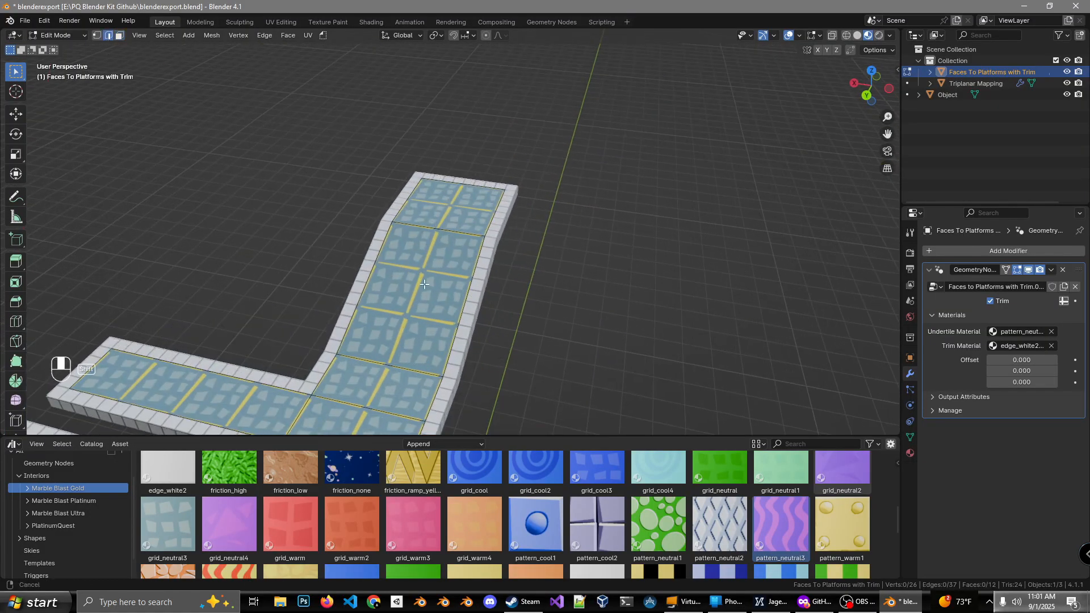
middle_drag(488, 260, 491, 222)
click(40, 563)
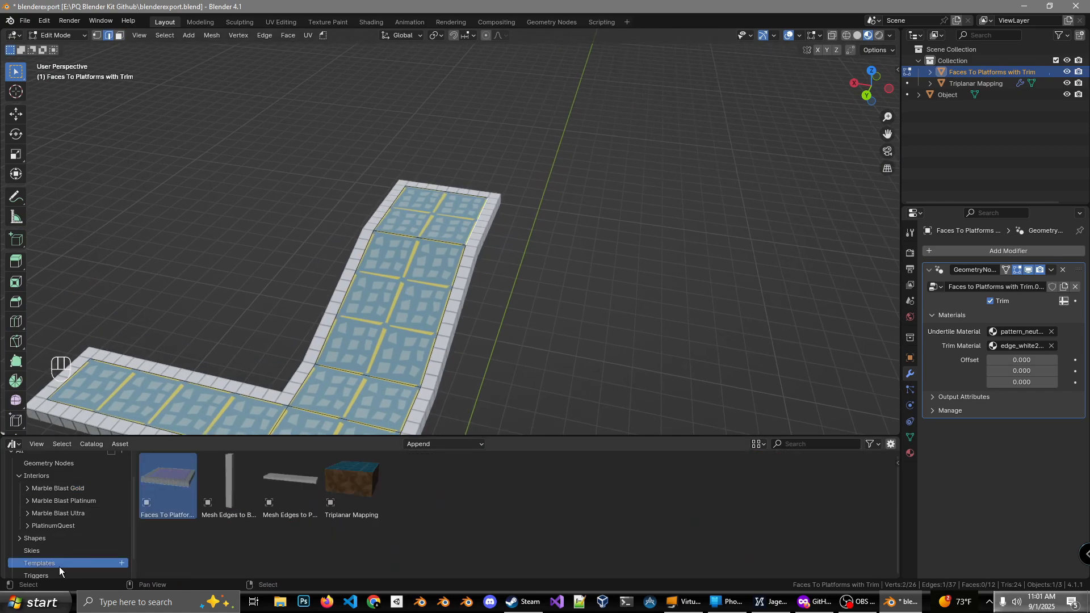
- Extrude the raised section's side edge about two tiles along negative X
middle_drag(523, 193, 446, 288)
key(e)
key(x)
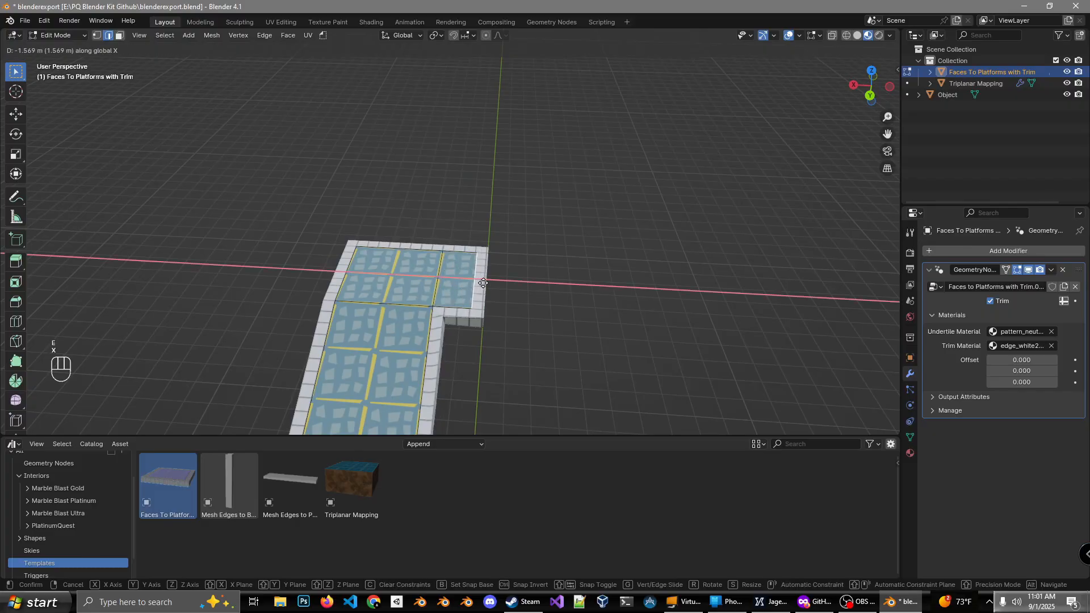
click(546, 292)
middle_drag(545, 292, 353, 305)
- Extrude the new side section's end edge about four tiles along negative Y
click(472, 291)
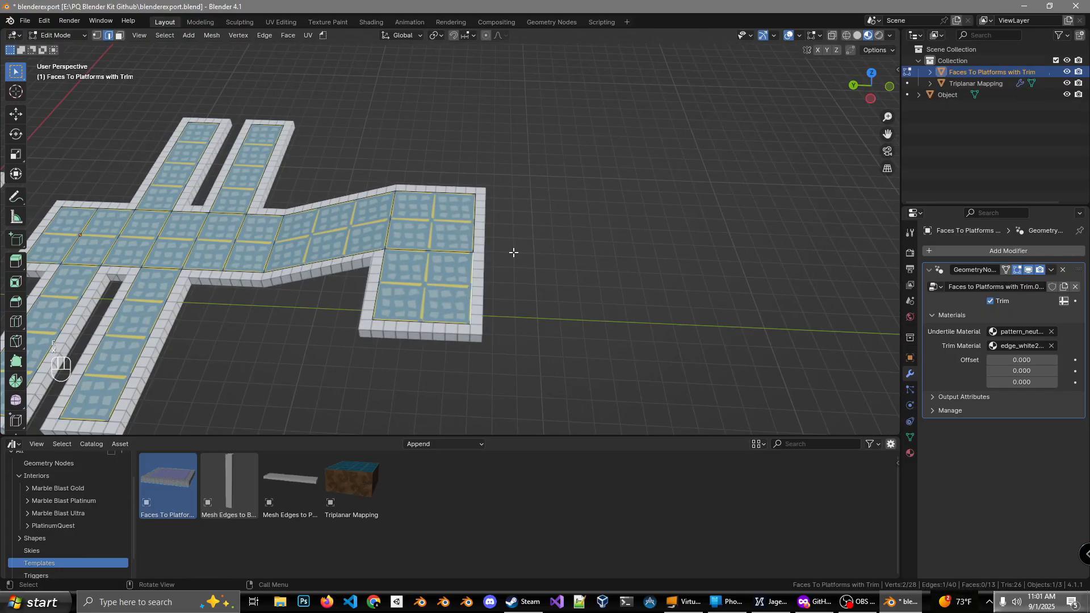
key(e)
key(y)
click(709, 256)
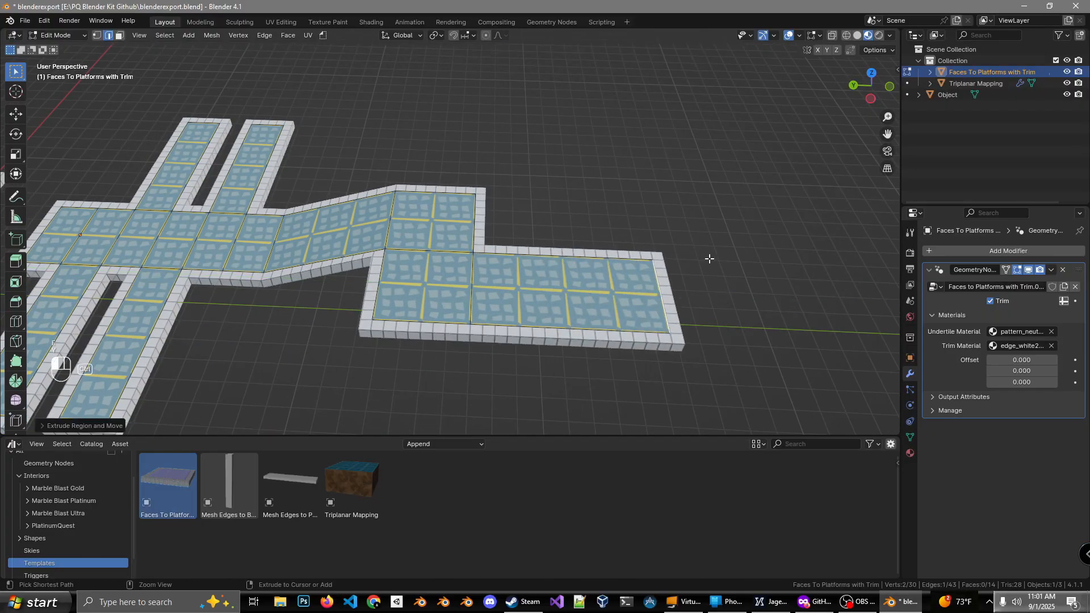
- Leave Edit Mode and inspect the tiles and trim around the extended section's inner corner
key(Tab)
scroll(459, 308, down, 3)
click(519, 270)
middle_drag(519, 270, 538, 242)
click(516, 171)
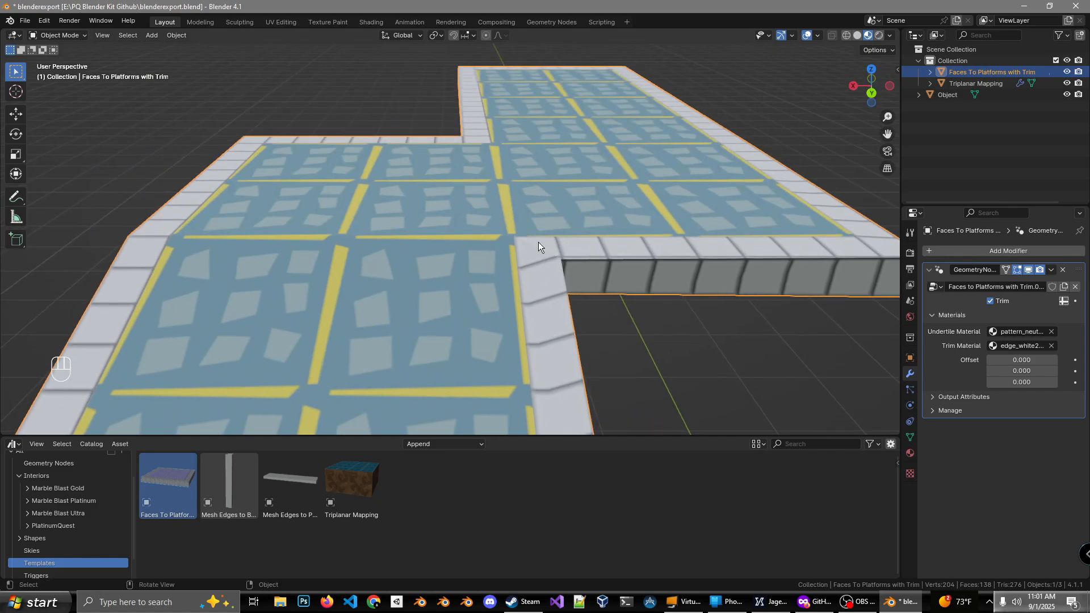
- Undo the two extrusions made from the raised section and return to editing its edges
scroll(538, 242, down, 3)
key(ctrl+z)
key(ctrl+z)
key(ctrl+z)
key(ctrl+z)
key(ctrl+z)
key(ctrl+z)
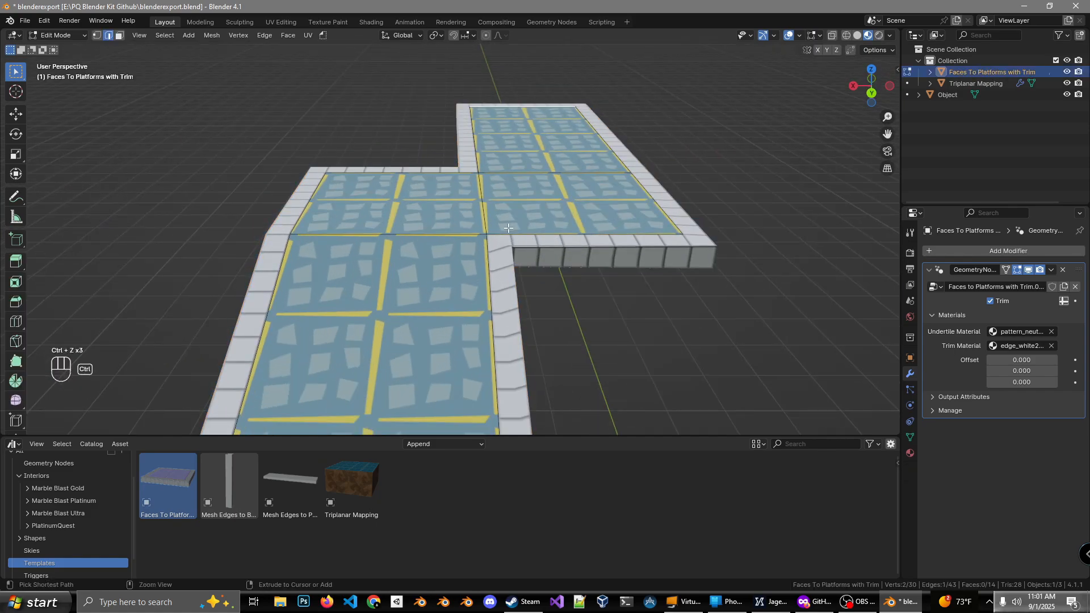
middle_drag(509, 230, 439, 273)
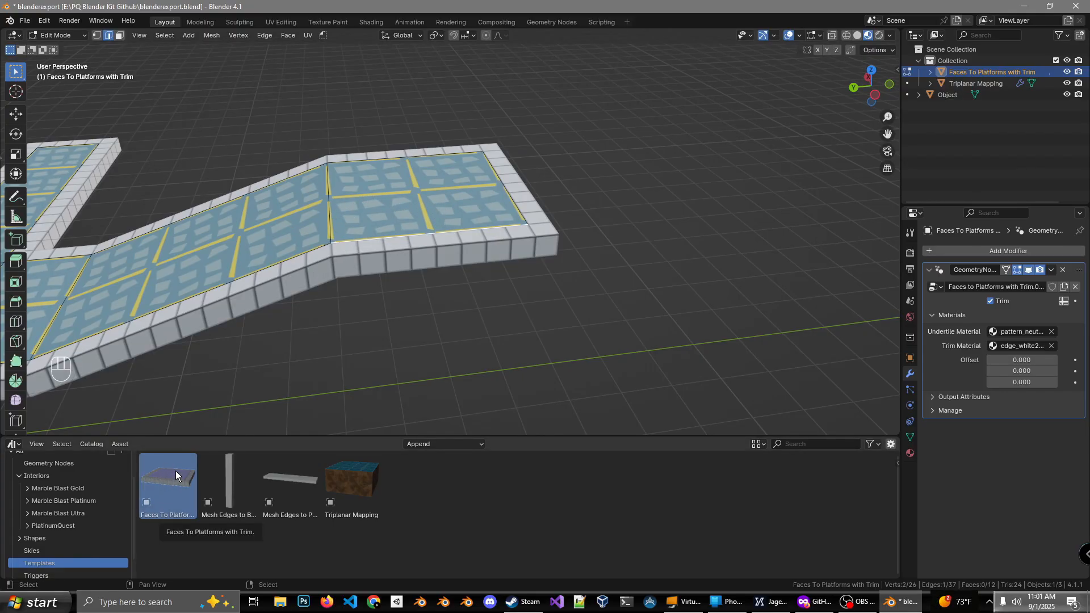
- Examine the platform's arms, slope and raised end alongside the blue-tiled template objects
middle_drag(346, 260, 483, 252)
scroll(483, 252, down, 4)
scroll(366, 256, up, 6)
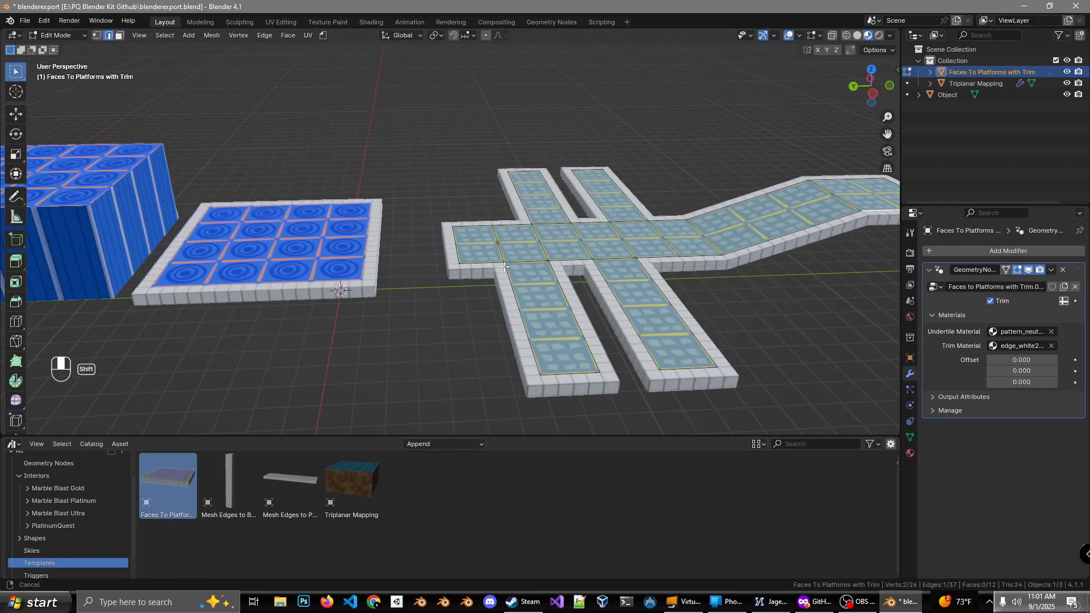
scroll(366, 256, up, 6)
shift+middle_drag(366, 257, 57, 259)
scroll(465, 212, down, 6)
shift+middle_drag(897, 256, 778, 224)
scroll(778, 224, up, 2)
shift+middle_drag(413, 205, 486, 172)
shift+middle_drag(739, 108, 333, 202)
scroll(311, 193, up, 2)
scroll(310, 193, down, 2)
scroll(377, 229, up, 2)
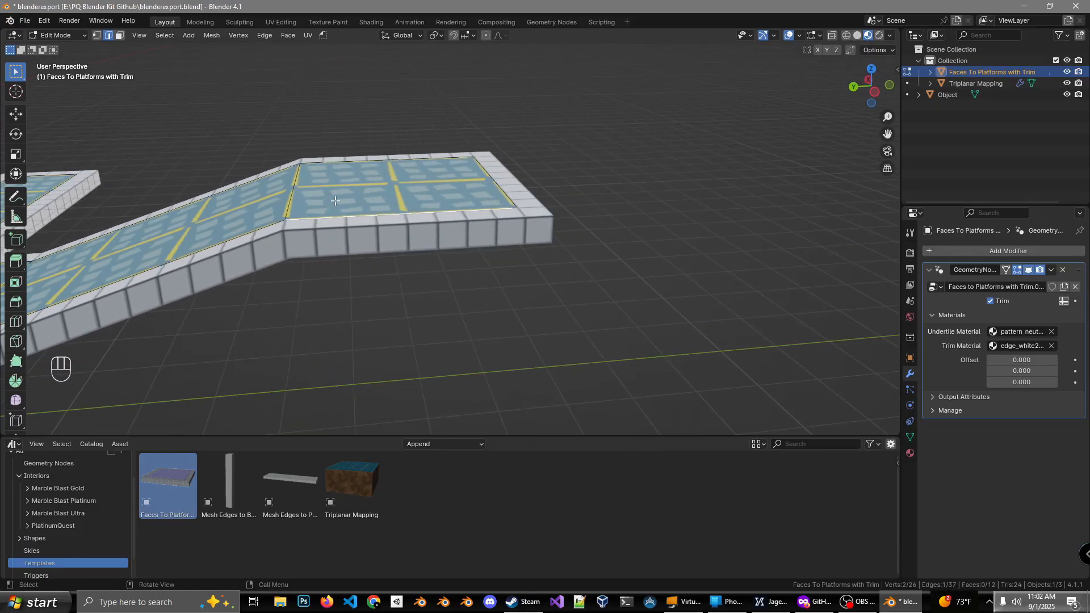
- Move the raised section's end edge one tile along negative Y with grid snapping
middle_drag(403, 215, 405, 208)
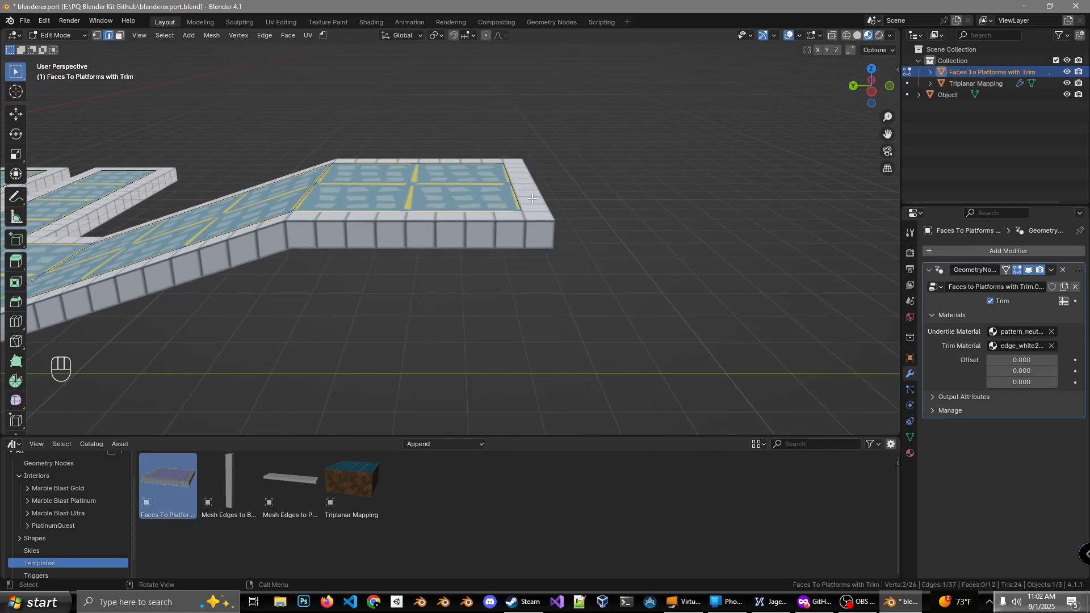
shift+middle_drag(513, 177, 475, 216)
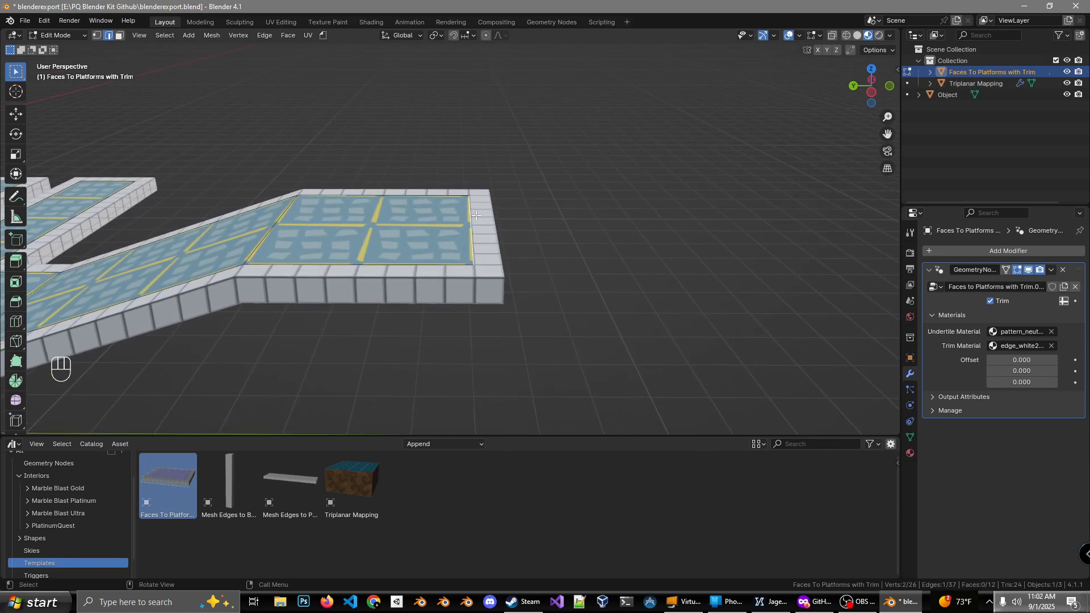
key(g)
key(y)
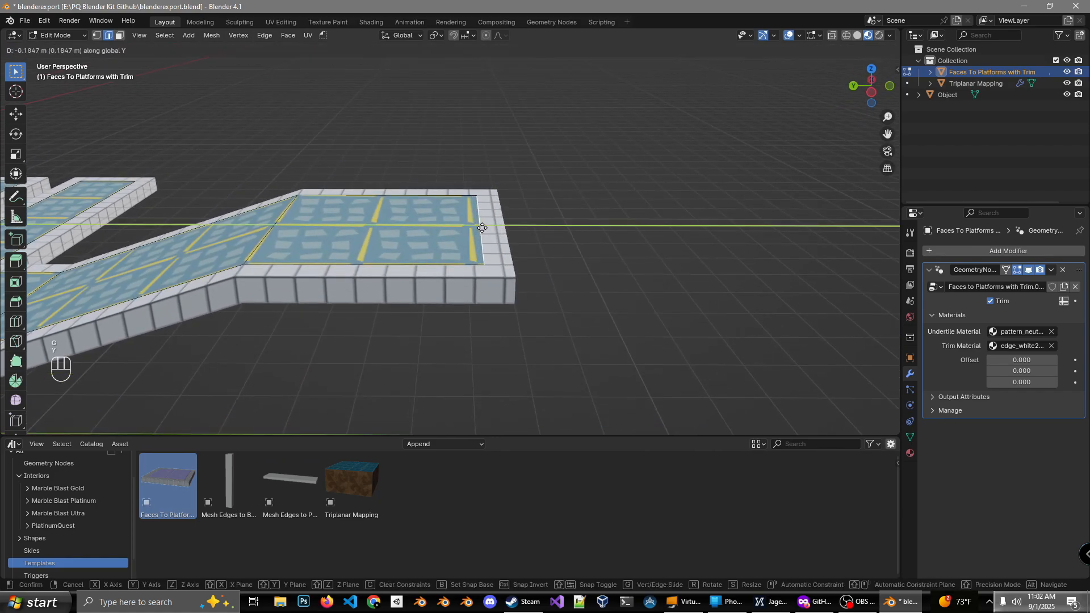
click(560, 221)
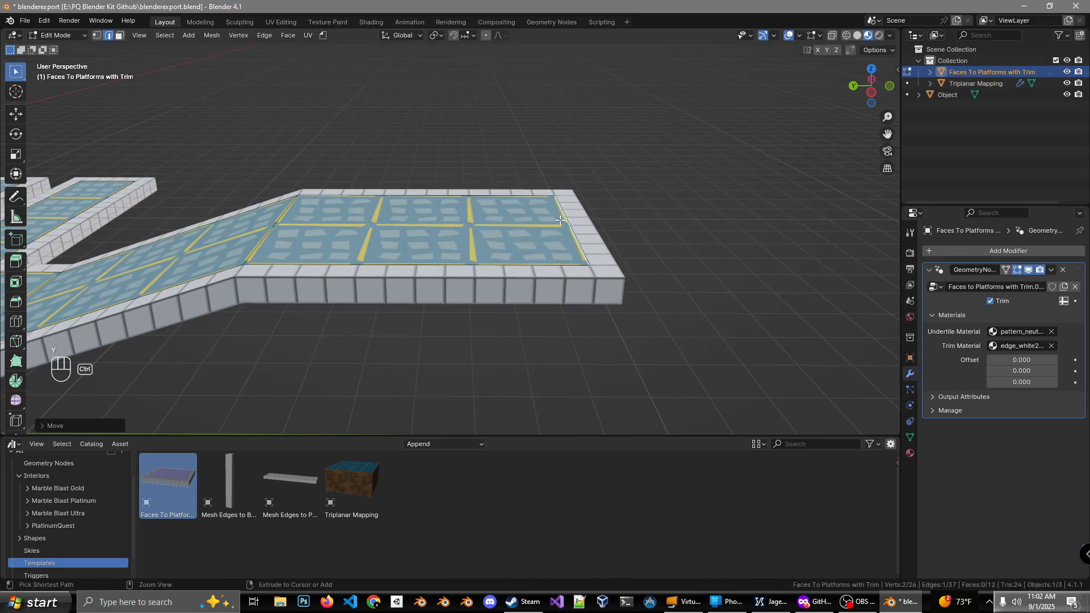
- Add a centred loop cut across the width of the raised section
shift+middle_drag(429, 241, 473, 251)
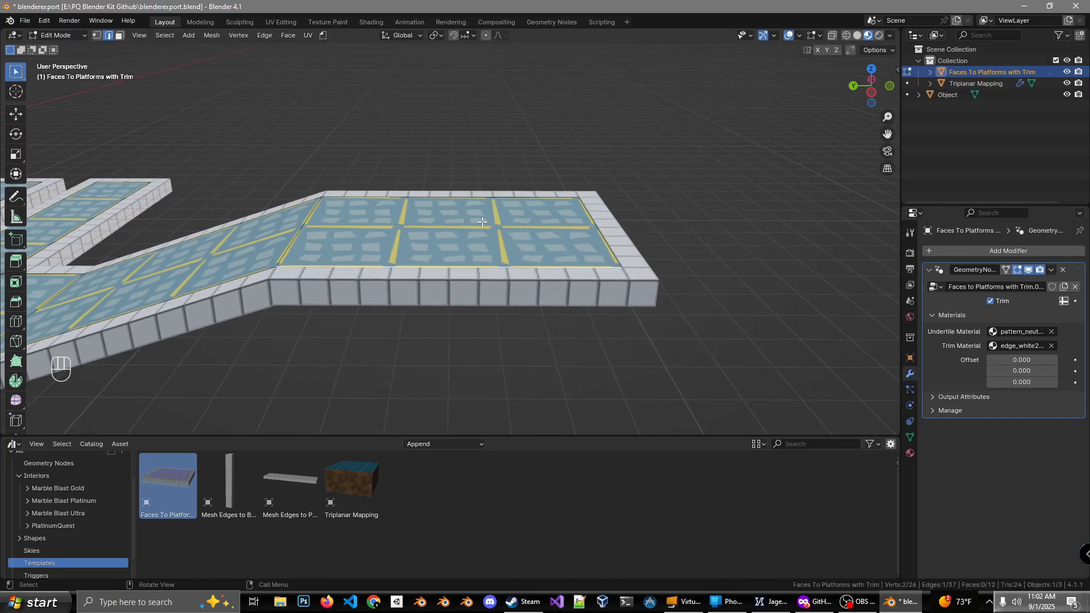
click(428, 264)
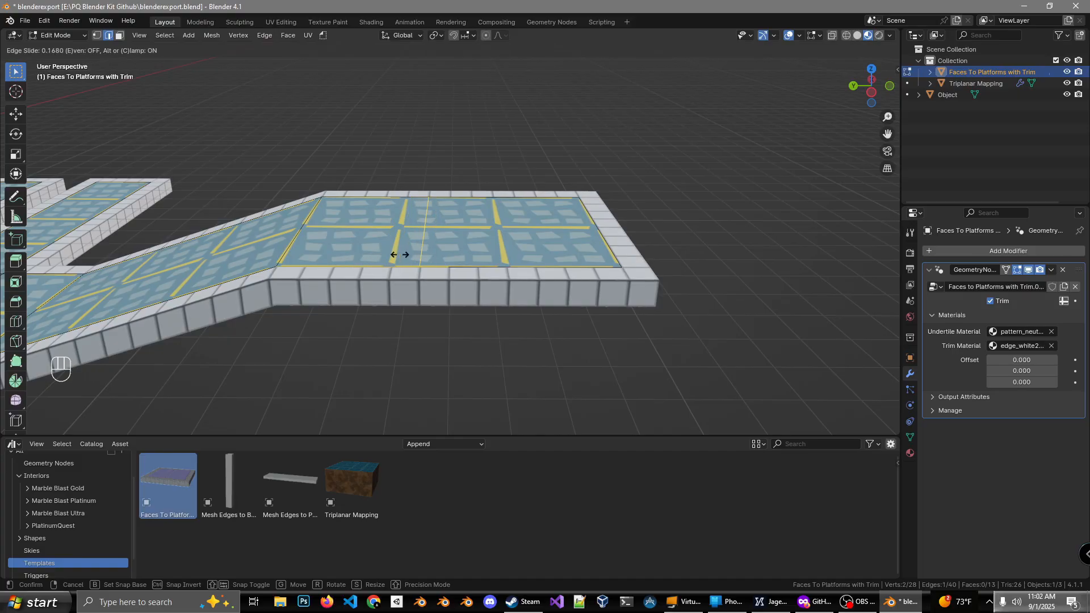
click(404, 235)
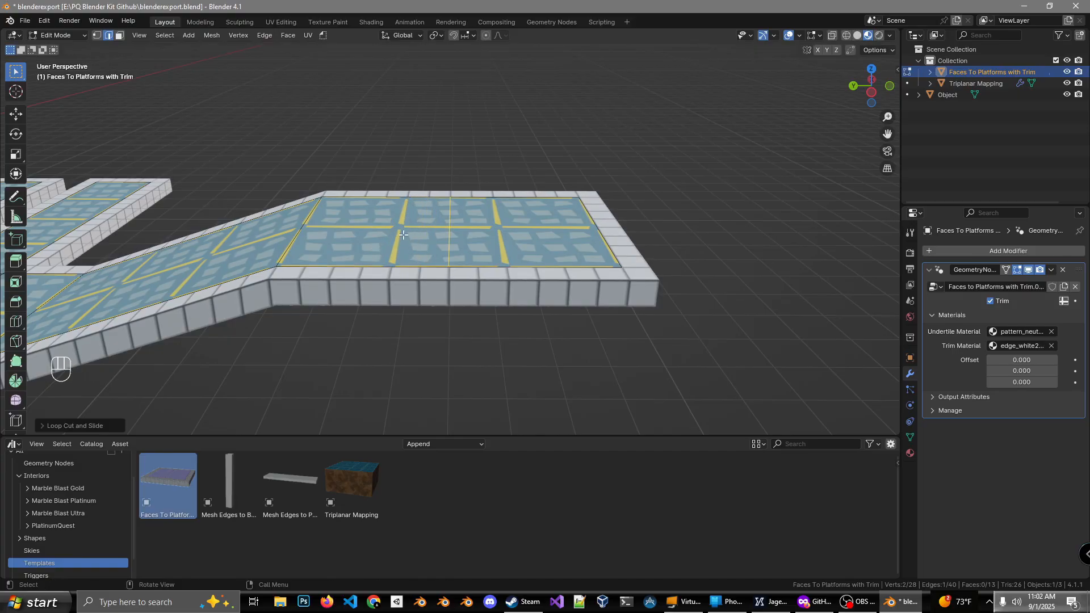
- Move the loop cut about 1 m along positive Y in the top view, snapping it to the tile boundary
click(873, 72)
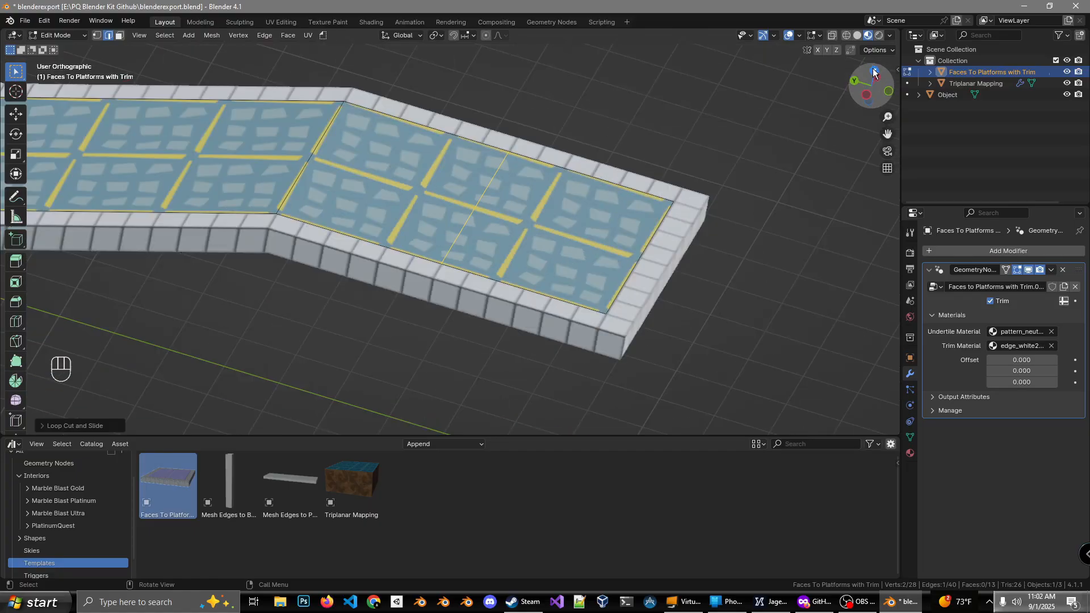
shift+middle_drag(553, 279, 445, 278)
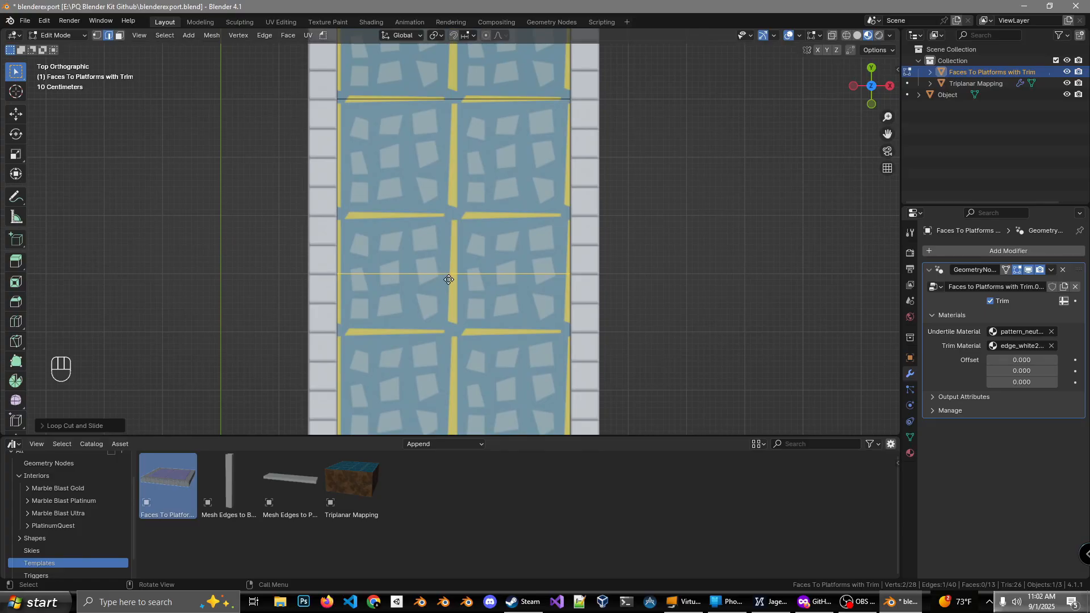
key(g)
key(x)
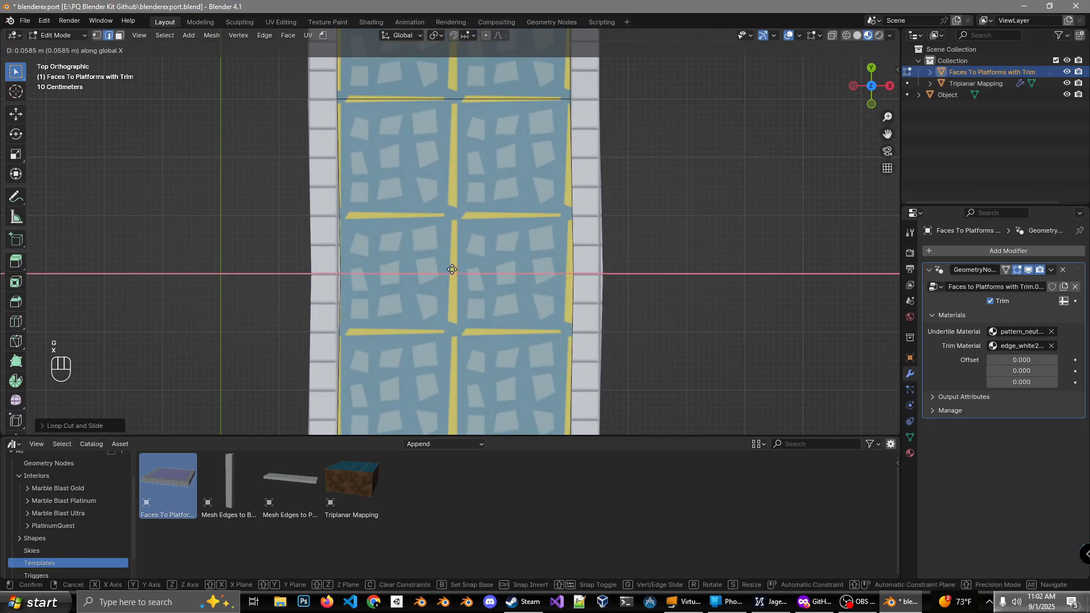
key(y)
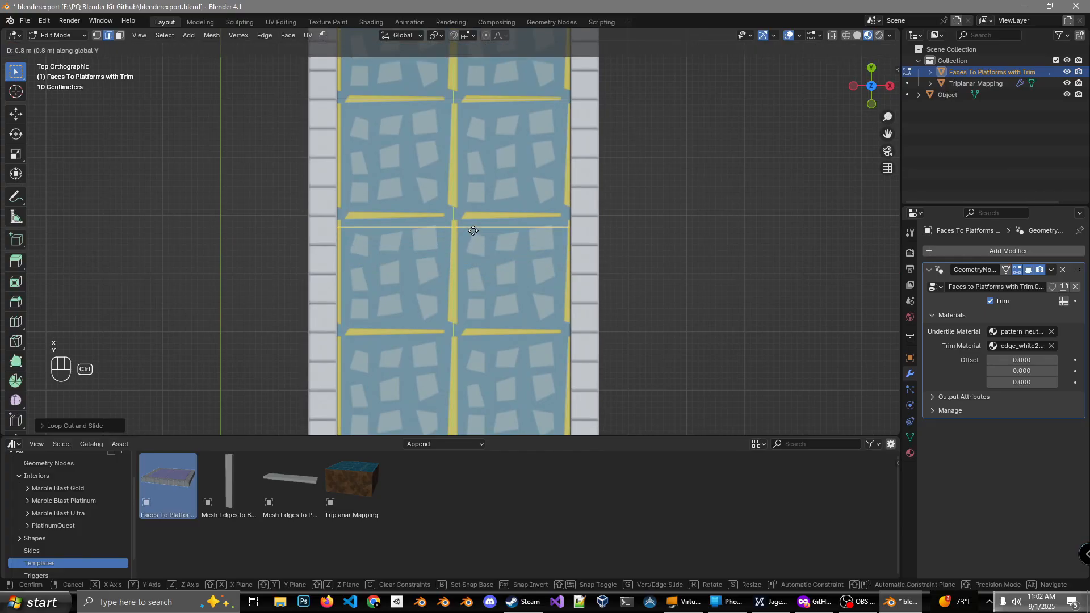
click(480, 221)
- Extrude the two-tile side edge beyond the loop cut about two tiles along positive X
middle_drag(318, 277, 547, 226)
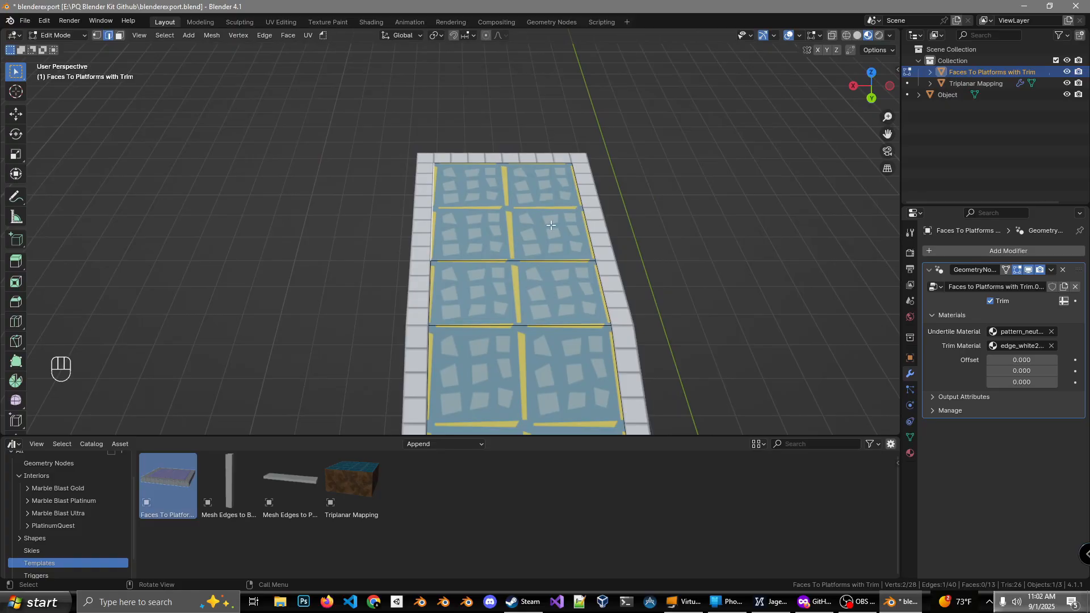
scroll(517, 229, down, 2)
scroll(488, 219, down, 1)
key(e)
key(x)
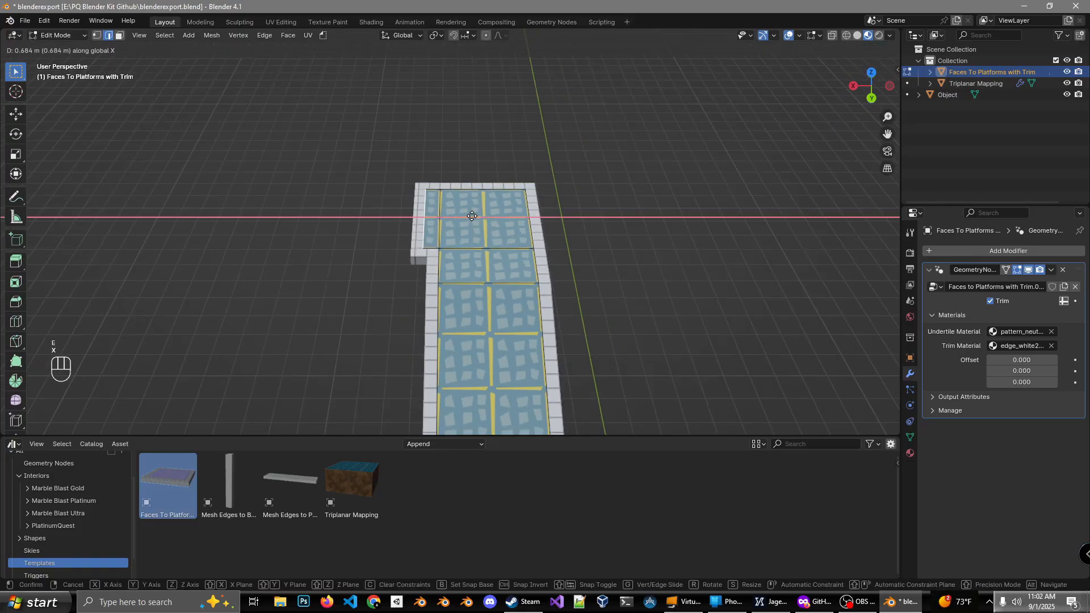
click(396, 224)
middle_drag(396, 224, 469, 218)
- Return to Object Mode and examine the whole branching platform beside the original template objects
scroll(433, 234, up, 4)
scroll(483, 224, down, 4)
middle_drag(560, 227, 516, 234)
scroll(478, 244, down, 3)
scroll(517, 234, down, 3)
key(Tab)
middle_drag(410, 290, 450, 196)
scroll(445, 182, up, 2)
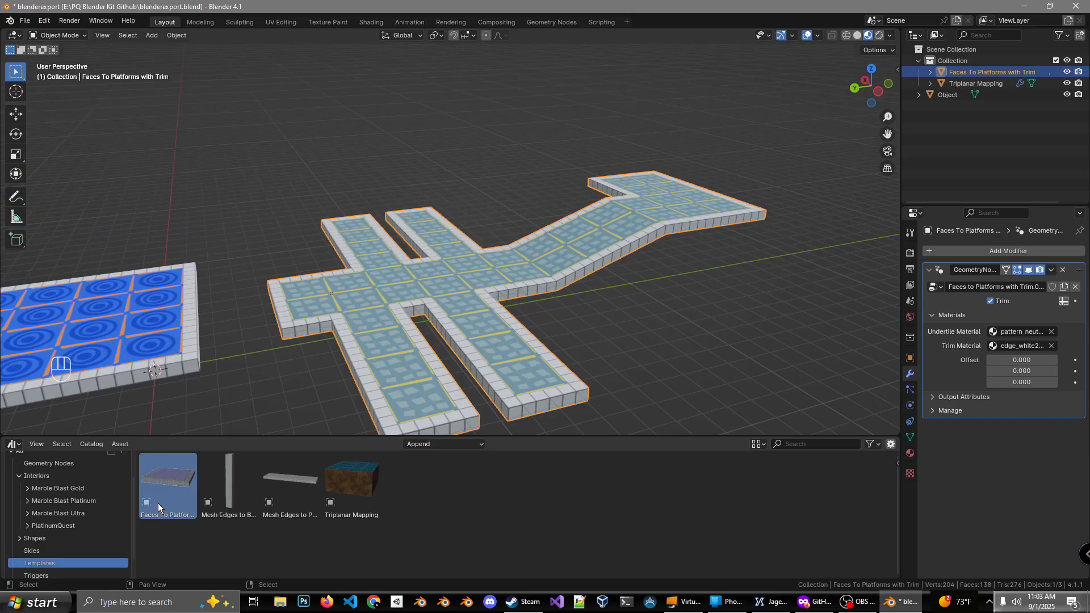
middle_drag(513, 295, 322, 377)
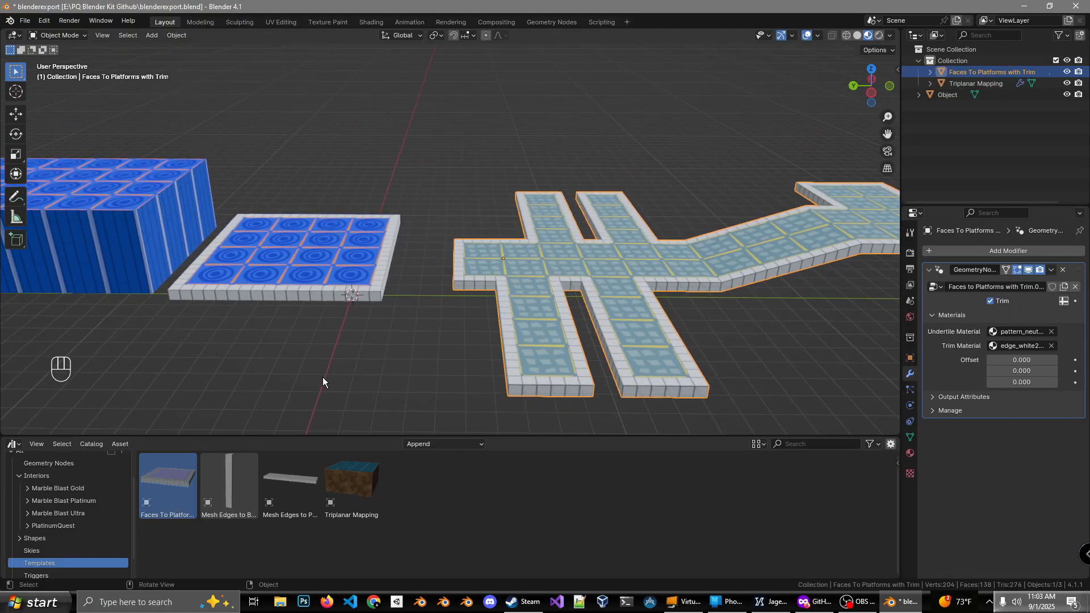
- Add the Mesh Edges to Path with Trim template to the scene on open ground beside the platforms
click(295, 489)
mouse_move(363, 340)
middle_down()
mouse_move(454, 296)
mouse_move(383, 341)
middle_up()
drag(291, 478, 650, 286)
middle_drag(617, 289, 427, 259)
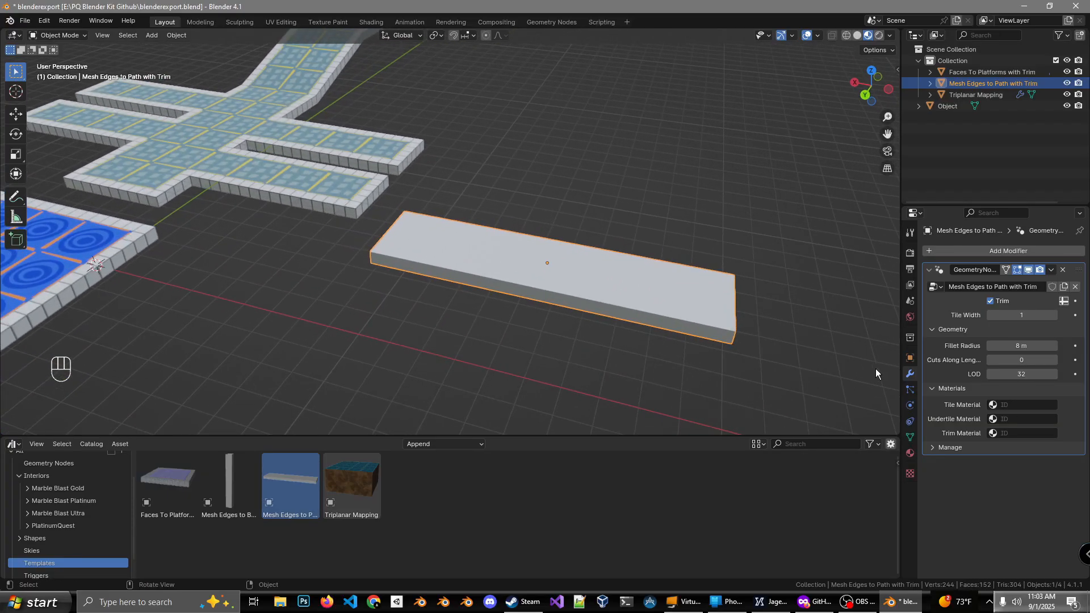
click(910, 454)
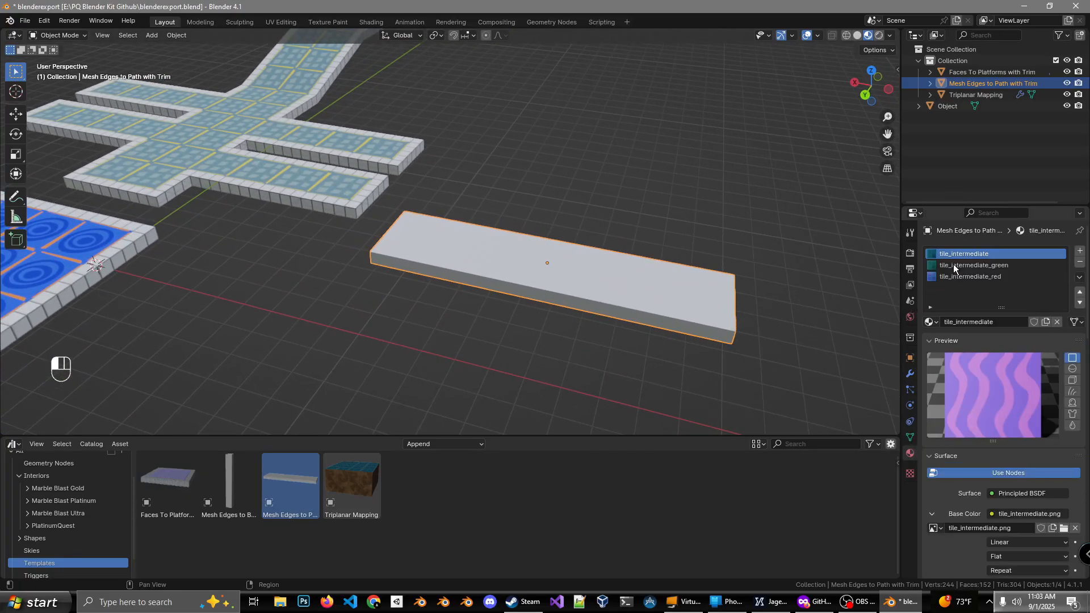
shift+middle_drag(717, 293, 594, 288)
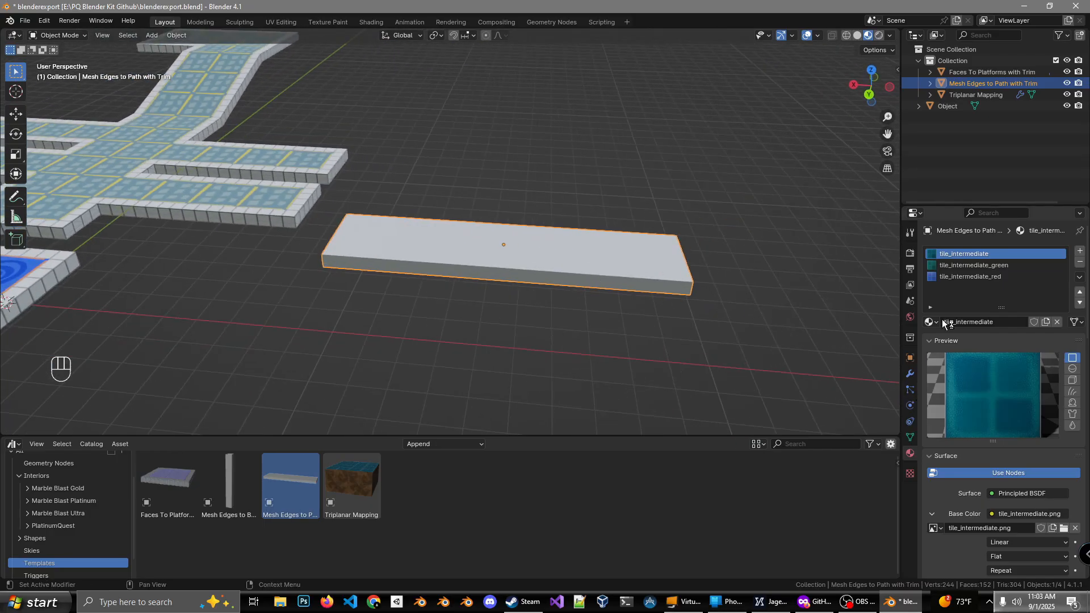
key(ctrl+z)
key(ctrl+z)
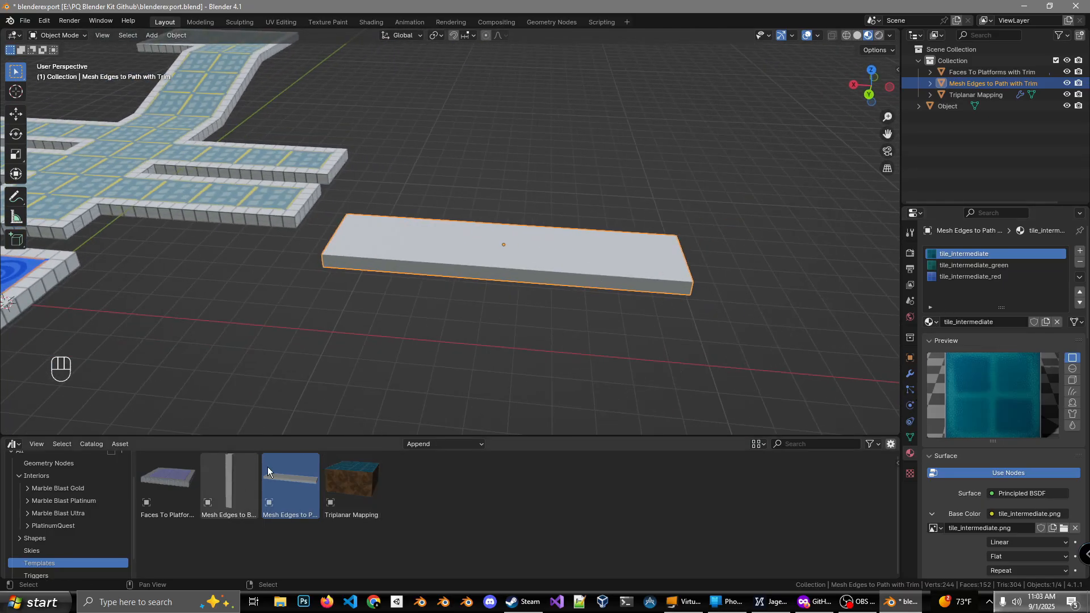
- Assign grid_cool3 as the tile material of the Mesh Edges to Path with Trim object
click(911, 376)
middle_drag(785, 361, 703, 321)
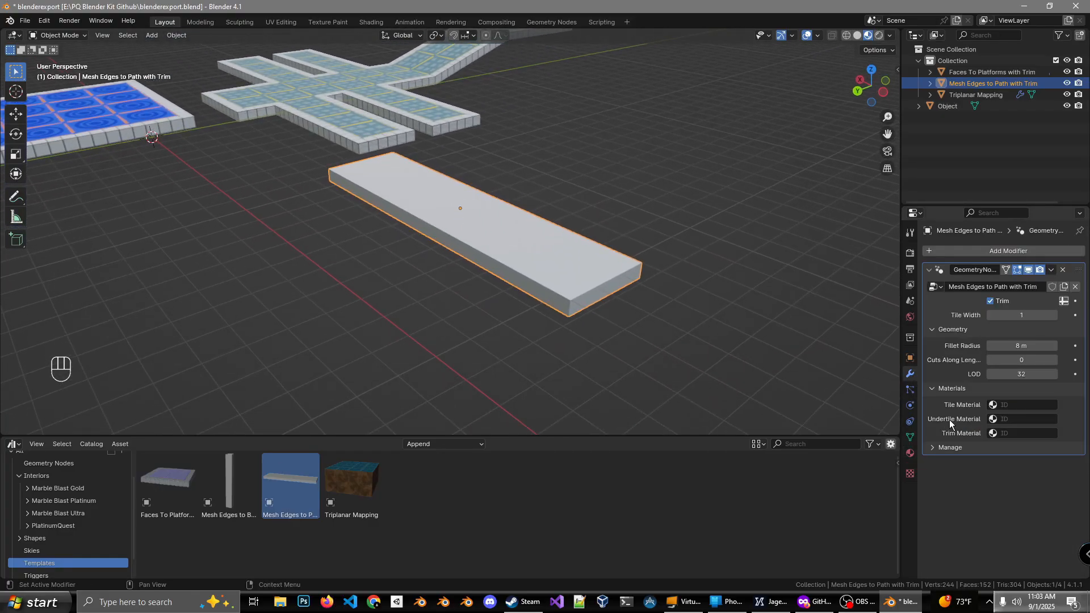
click(1011, 404)
text(grid)
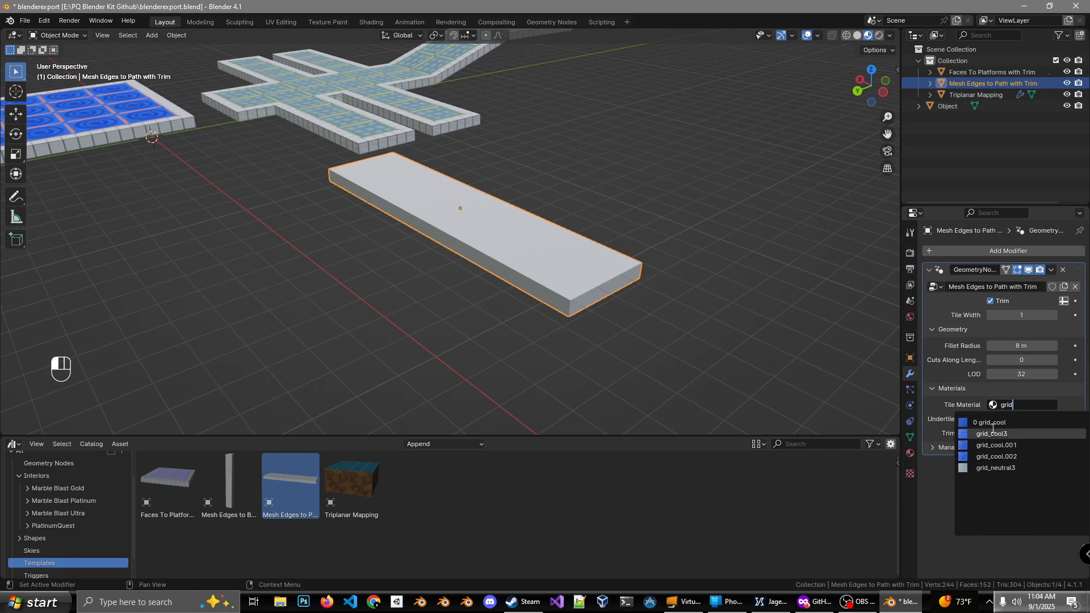
click(992, 433)
middle_drag(492, 356, 741, 348)
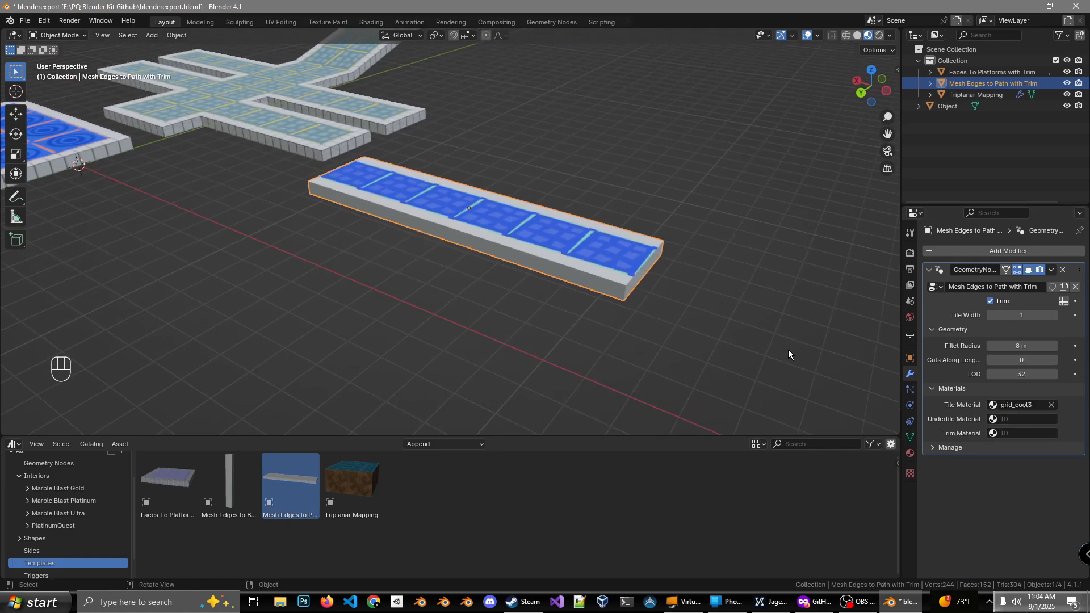
- Set the path's trim material to edge_white2 and its undertile material to grid_cool3
click(1009, 434)
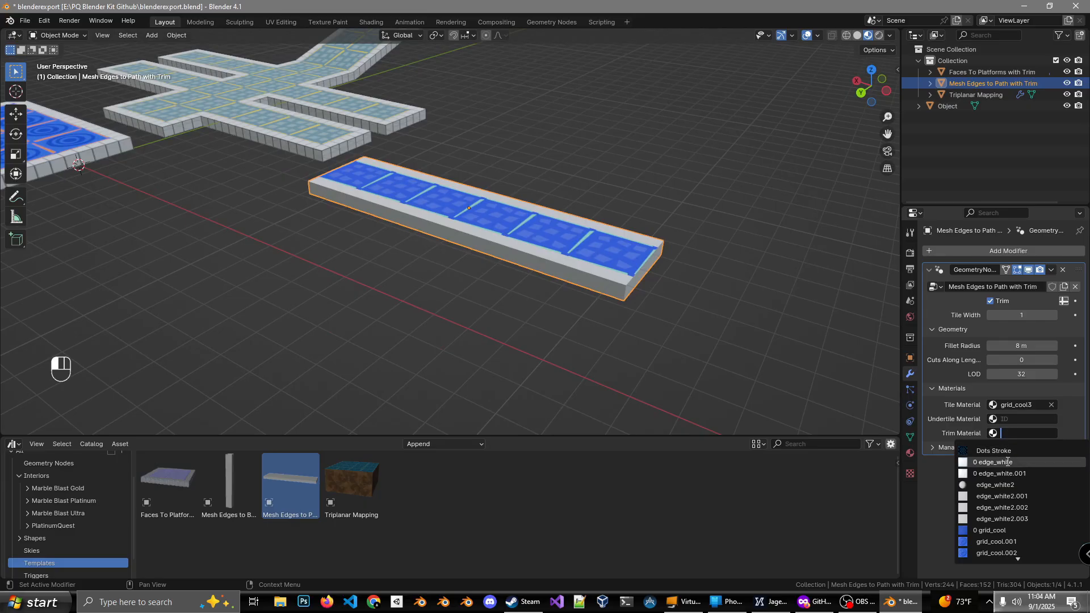
click(1002, 485)
middle_drag(795, 409, 716, 341)
click(1025, 419)
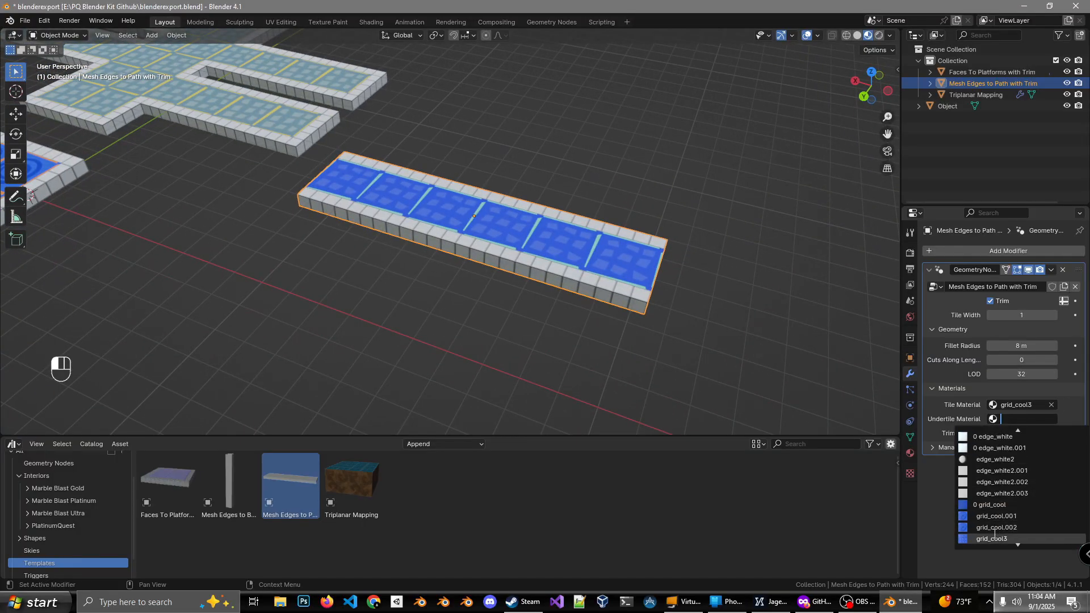
click(994, 536)
middle_drag(625, 369, 466, 328)
- Select the Mesh Edges to Path with Trim object and put it in Edit Mode with vertex selection
click(333, 233)
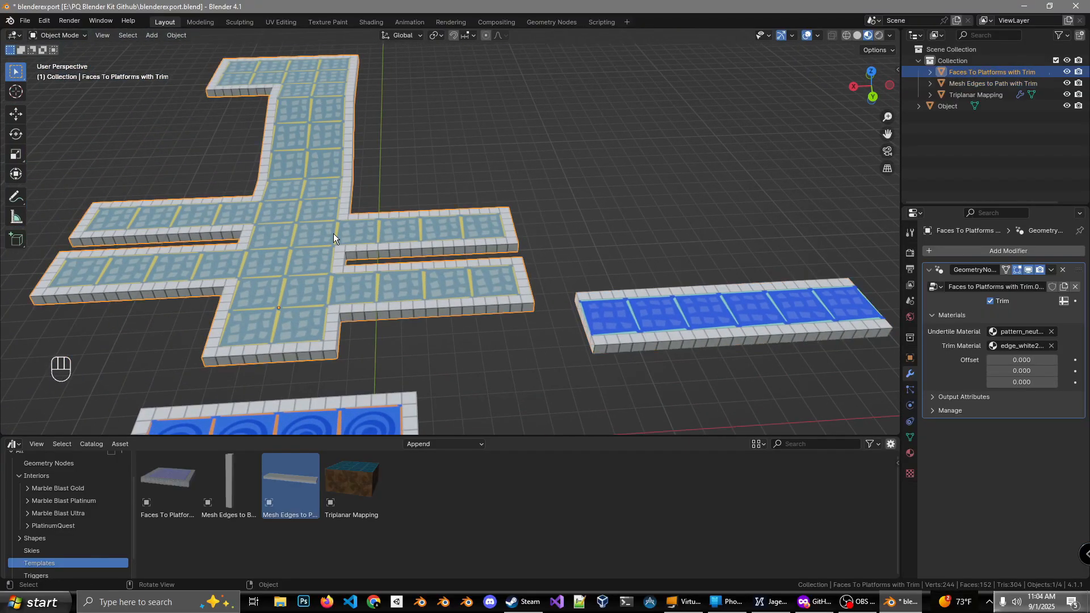
middle_drag(333, 233, 487, 264)
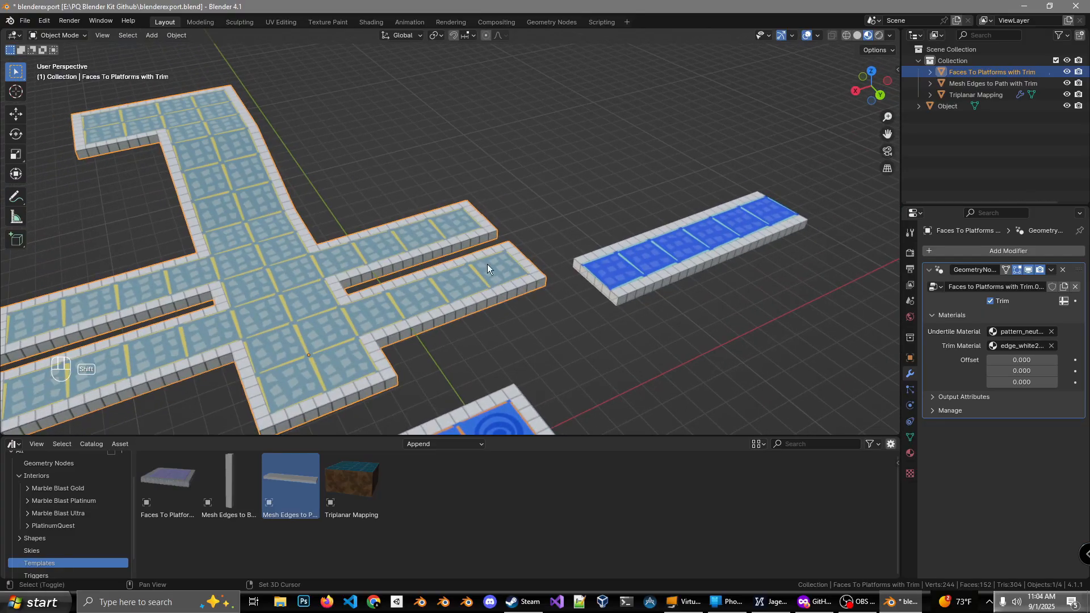
click(641, 270)
middle_drag(655, 268, 523, 227)
scroll(478, 226, up, 2)
scroll(622, 211, up, 2)
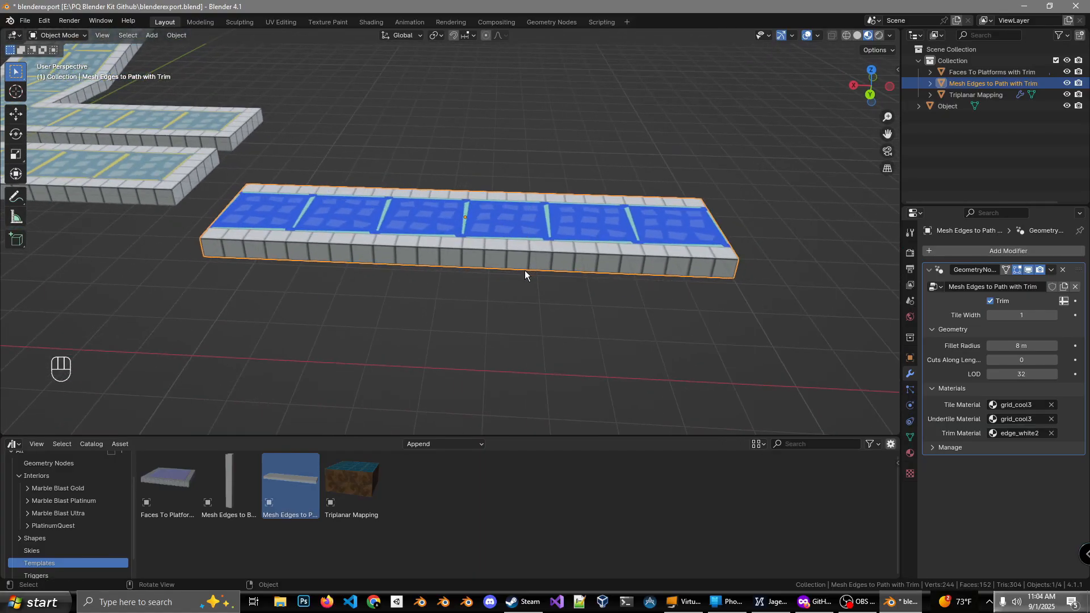
key(Tab)
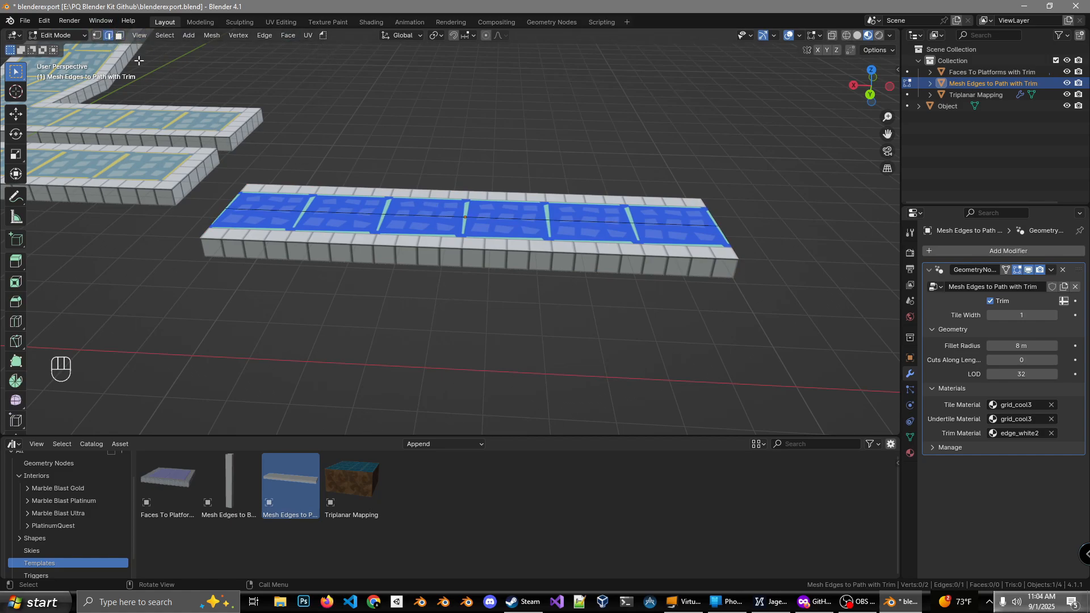
middle_drag(441, 162, 457, 167)
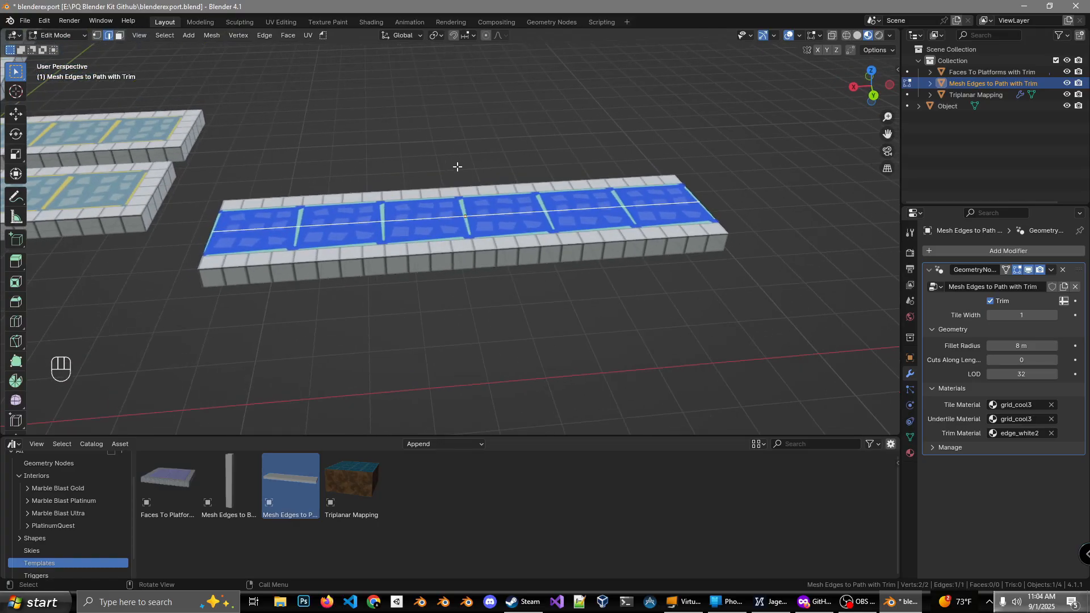
click(96, 36)
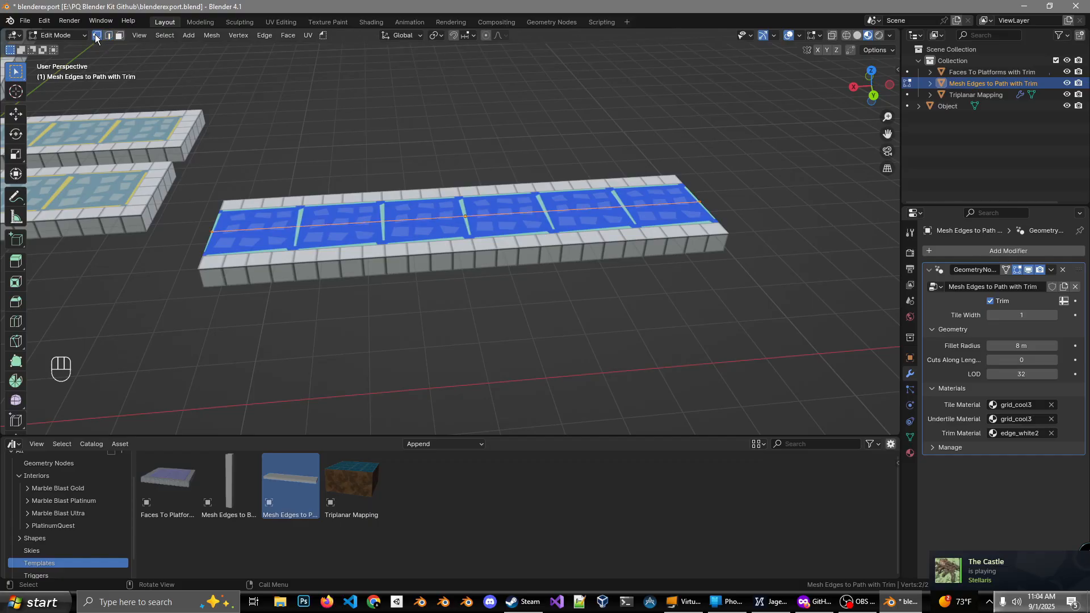
- Lengthen the path by moving its negative-X end vertex 8 m along negative X, snapped to increments
click(688, 213)
shift+middle_drag(686, 214, 527, 219)
shift+middle_drag(241, 208, 411, 224)
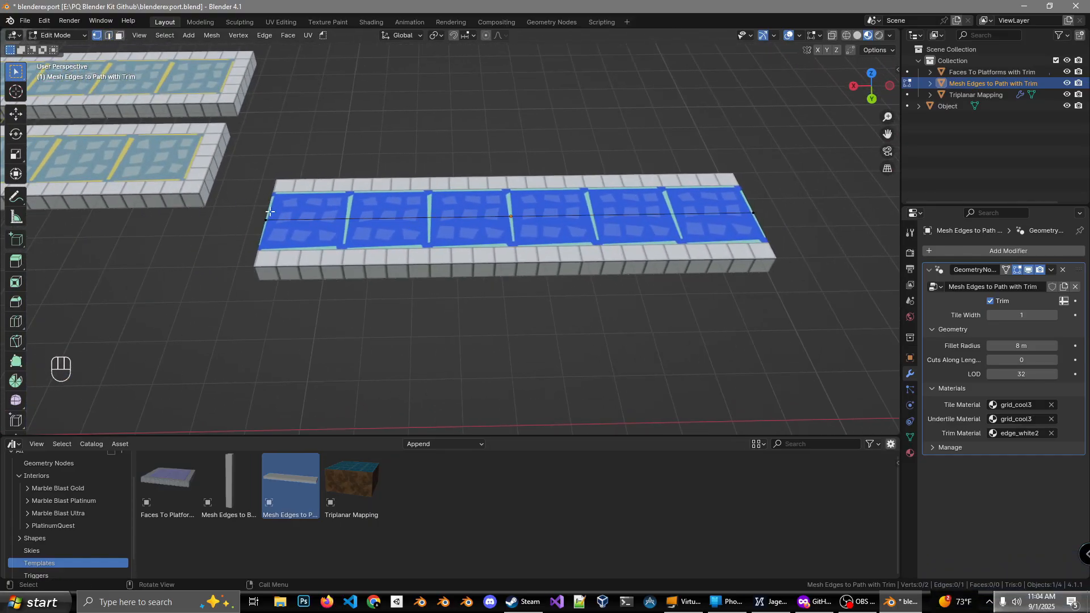
click(310, 208)
shift+middle_drag(415, 216, 278, 194)
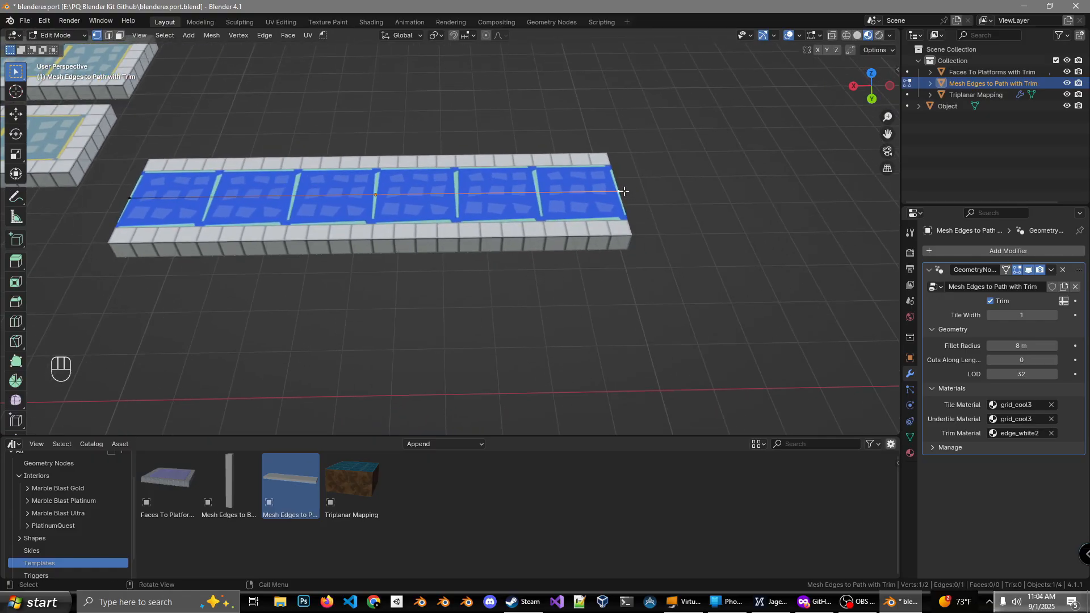
scroll(491, 226, down, 3)
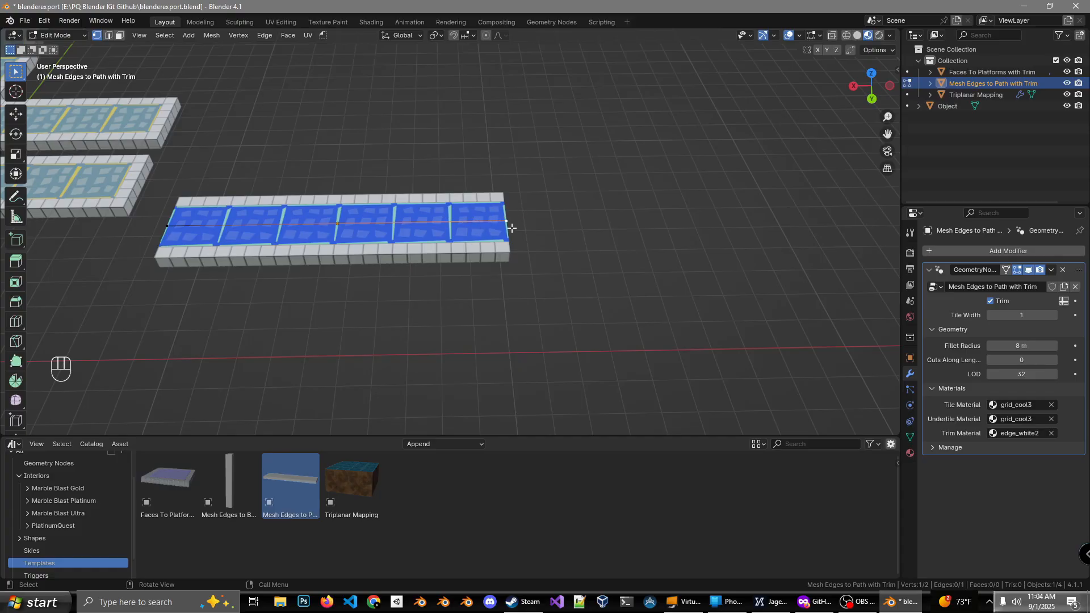
key(g)
key(y)
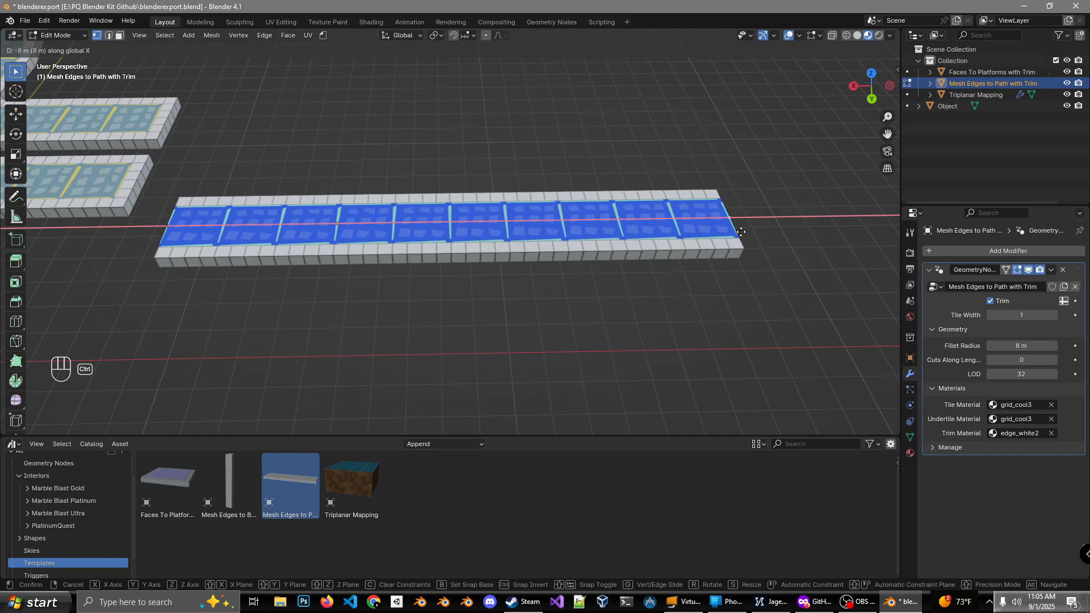
click(741, 232)
middle_drag(736, 231, 861, 107)
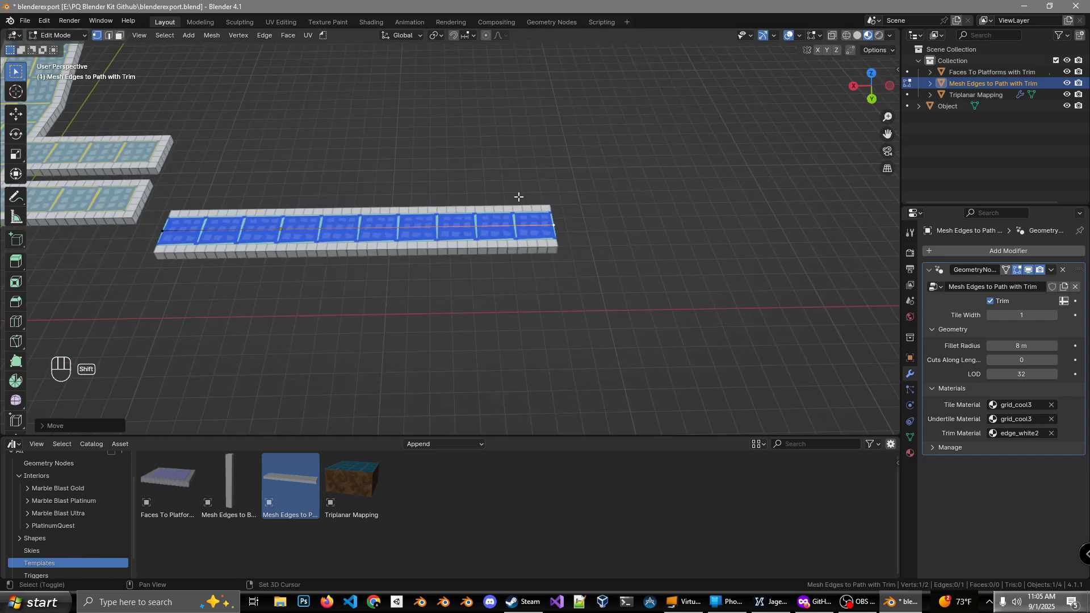
- In the top view, extrude the path's end vertex about 10 m along positive Y with snapping
shift+middle_drag(519, 196, 729, 186)
middle_drag(516, 221, 562, 196)
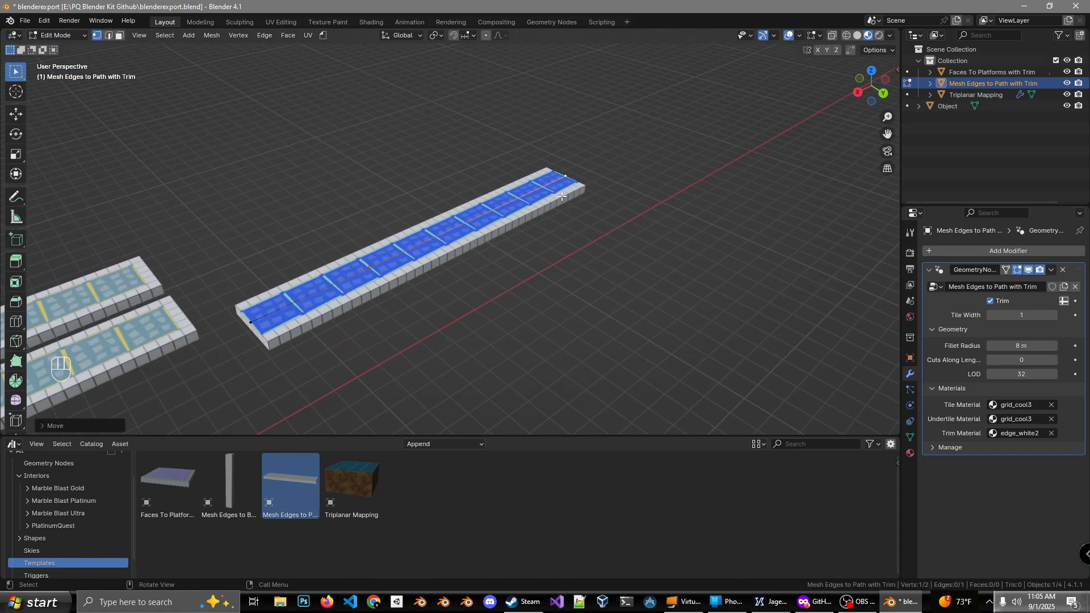
click(873, 71)
shift+middle_drag(234, 206, 341, 198)
shift+middle_drag(305, 229, 419, 268)
scroll(503, 257, up, 1)
shift+middle_drag(517, 259, 504, 254)
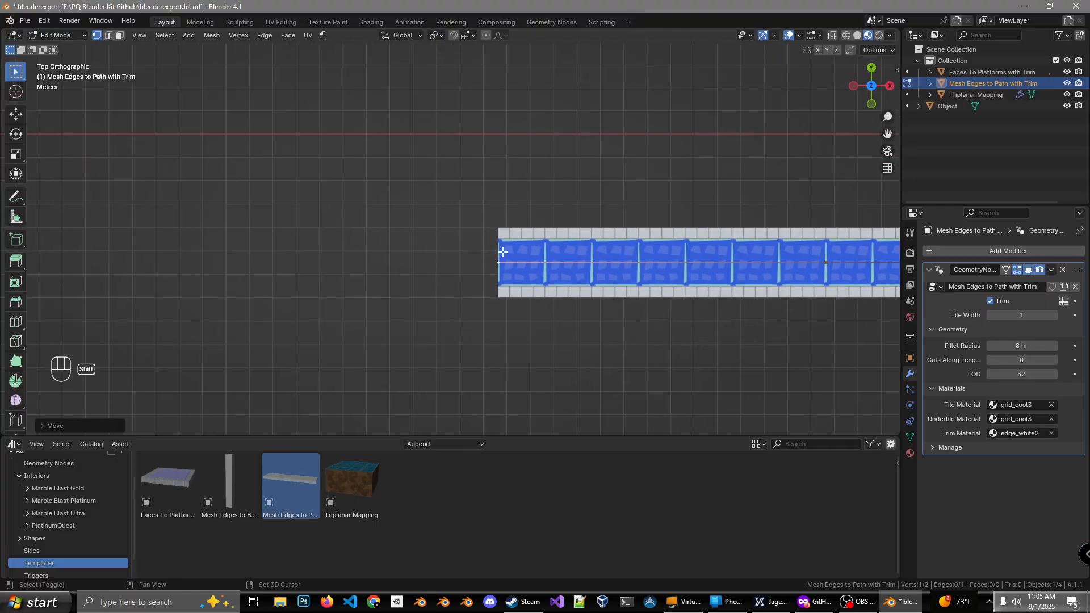
key(e)
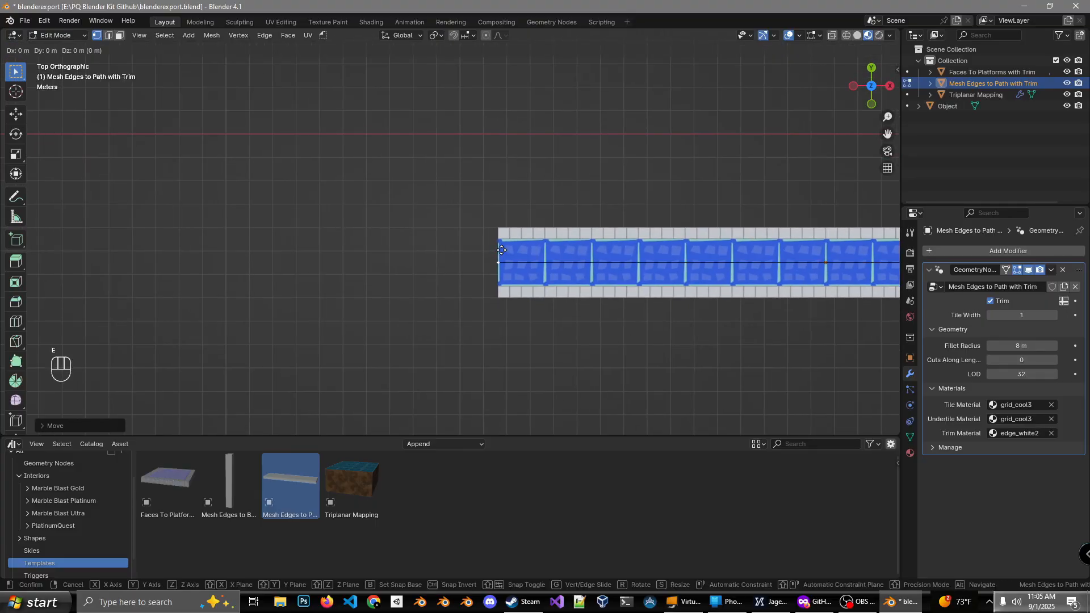
key(x)
key(y)
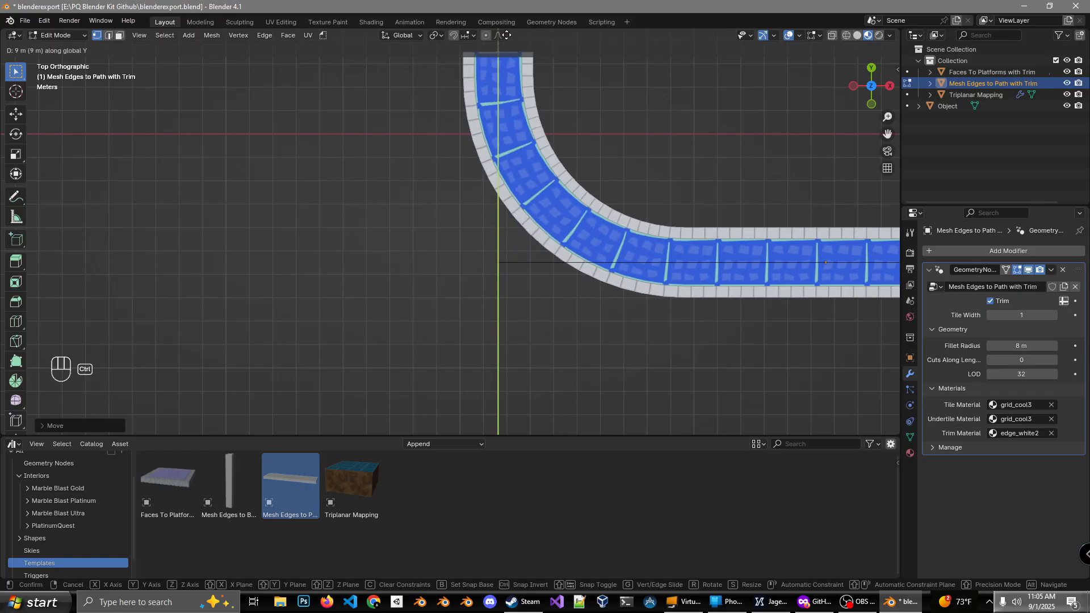
click(511, 427)
- Extrude the new end vertex about 10 m along negative X to form an S-shaped bend
shift+middle_drag(458, 347, 583, 280)
key(e)
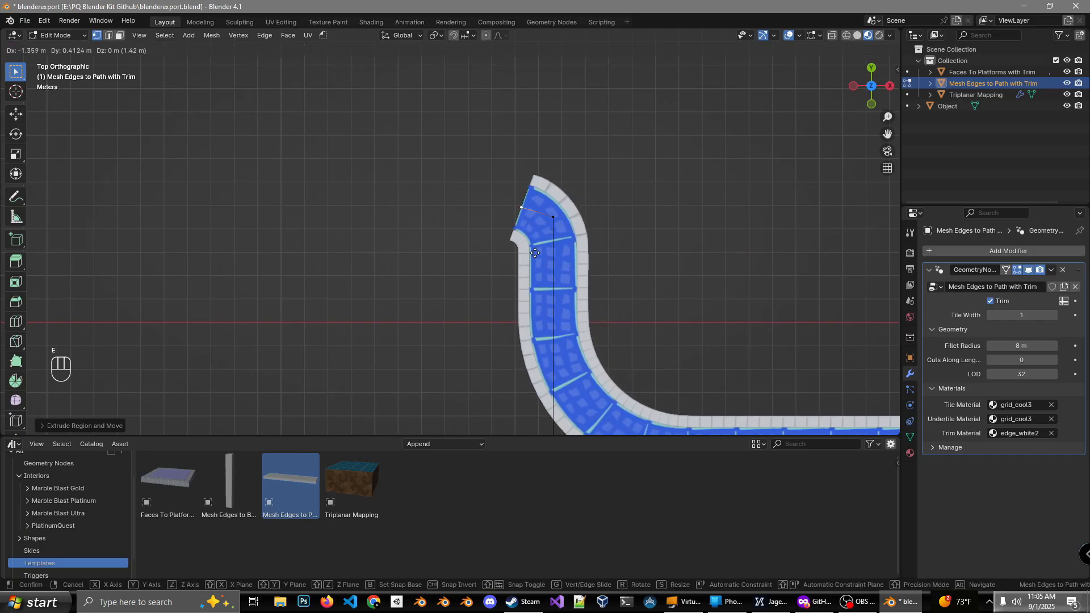
key(y)
key(x)
key(ctrl)
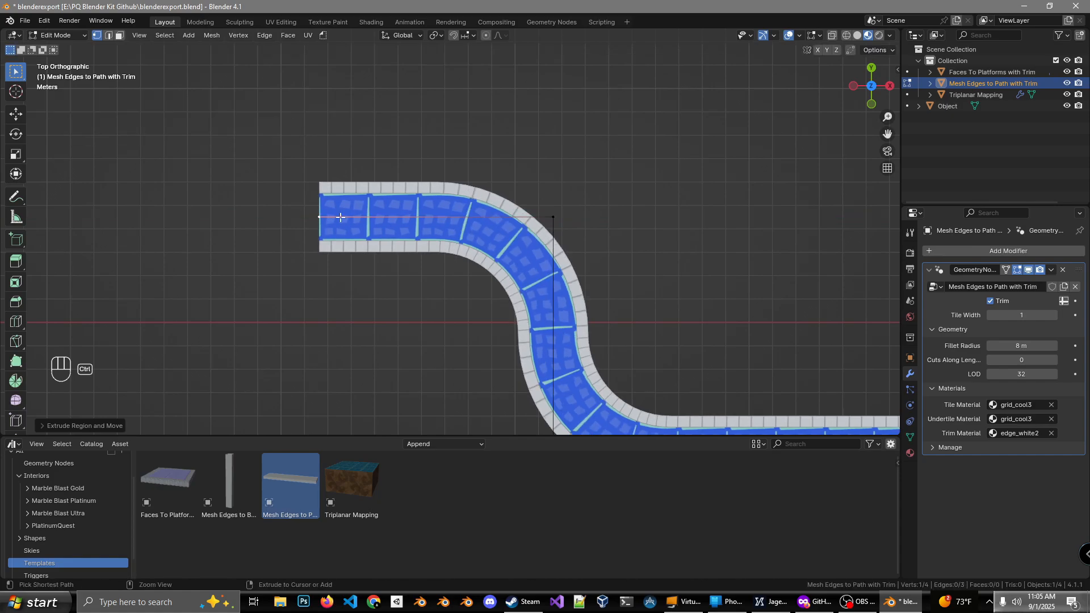
click(340, 217)
- Extrude the path's end vertex about 10 m along negative Y to turn the path back
shift+middle_drag(287, 257, 469, 178)
key(e)
key(x)
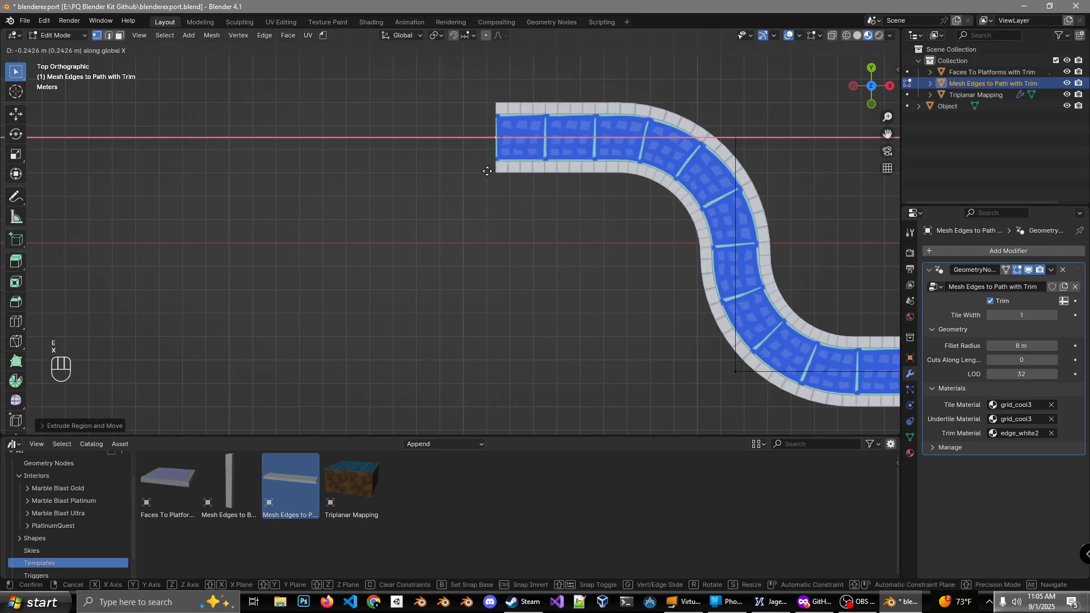
key(y)
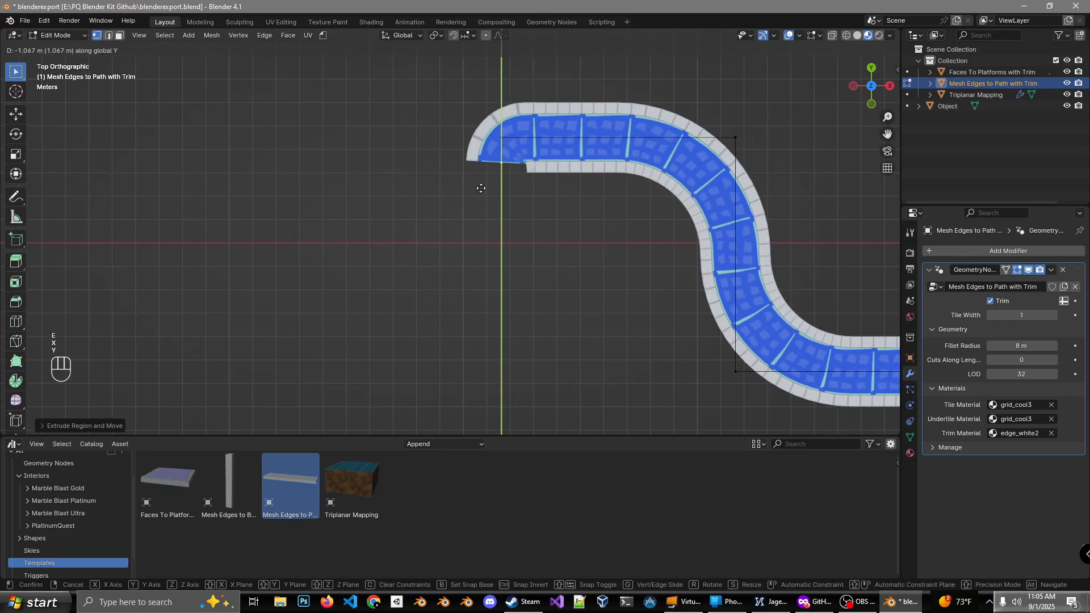
key(ctrl)
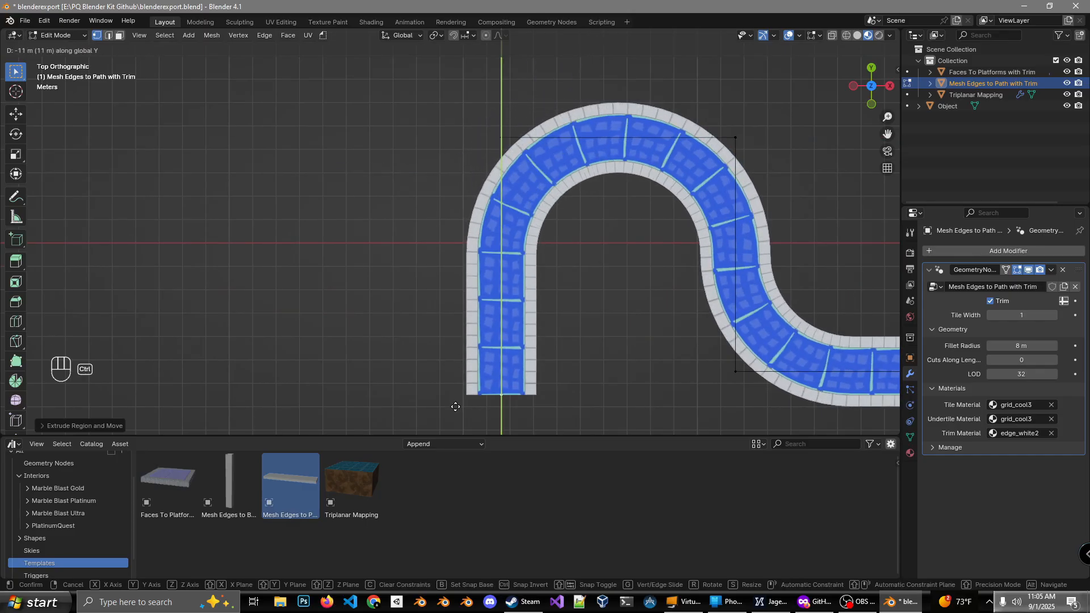
click(455, 390)
shift+middle_drag(455, 390, 521, 318)
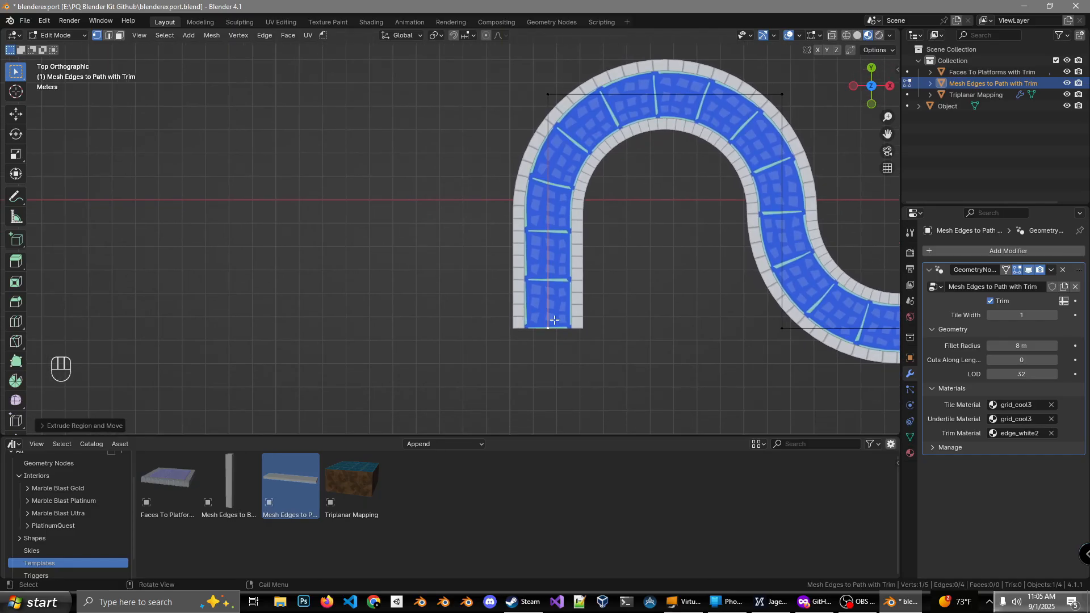
key(g)
key(y)
key(x)
right_click(539, 323)
- Extrude the end vertex of the turned-back section about 10 m along negative X
key(e)
key(x)
key(ctrl)
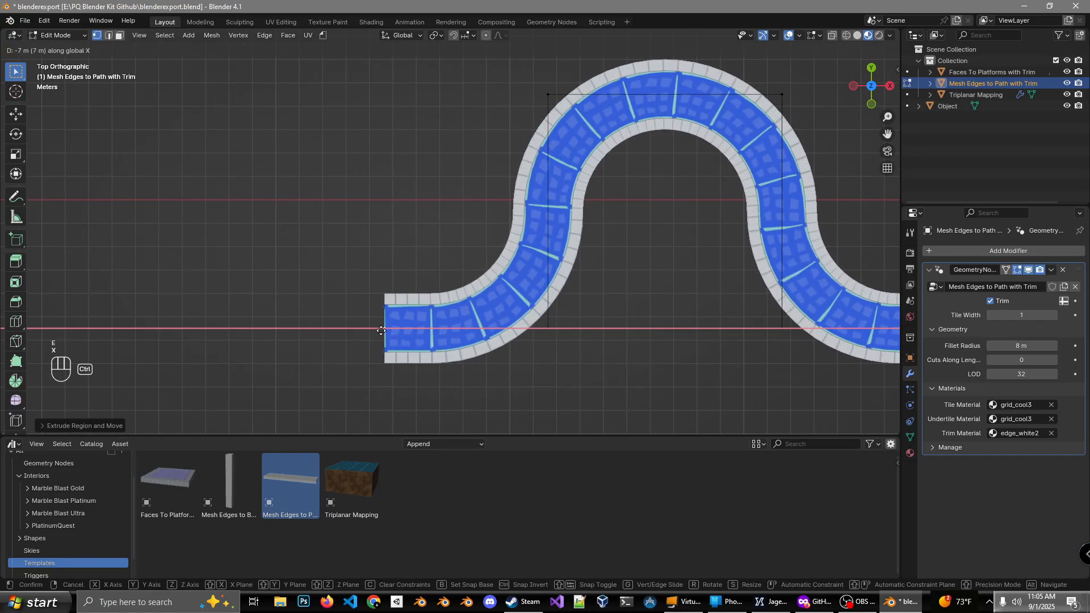
click(313, 330)
- In the back view, extrude the path's end vertex diagonally upward, 5 m along negative X and 5 m along Z
scroll(635, 345, down, 3)
middle_drag(634, 345, 403, 361)
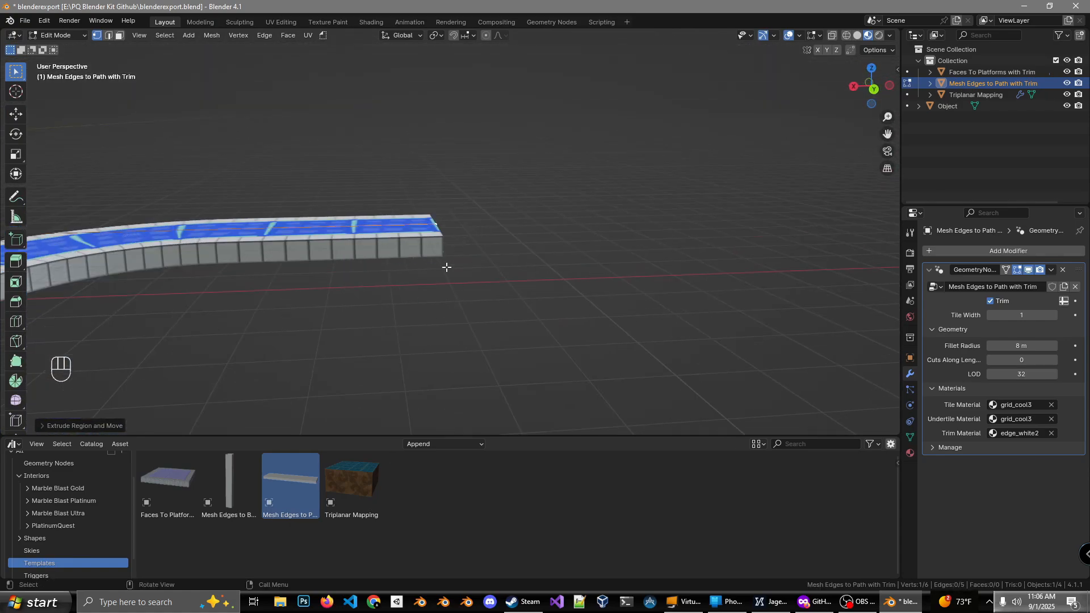
click(875, 96)
shift+middle_drag(407, 177, 462, 214)
shift+middle_drag(488, 151, 467, 180)
scroll(449, 247, up, 2)
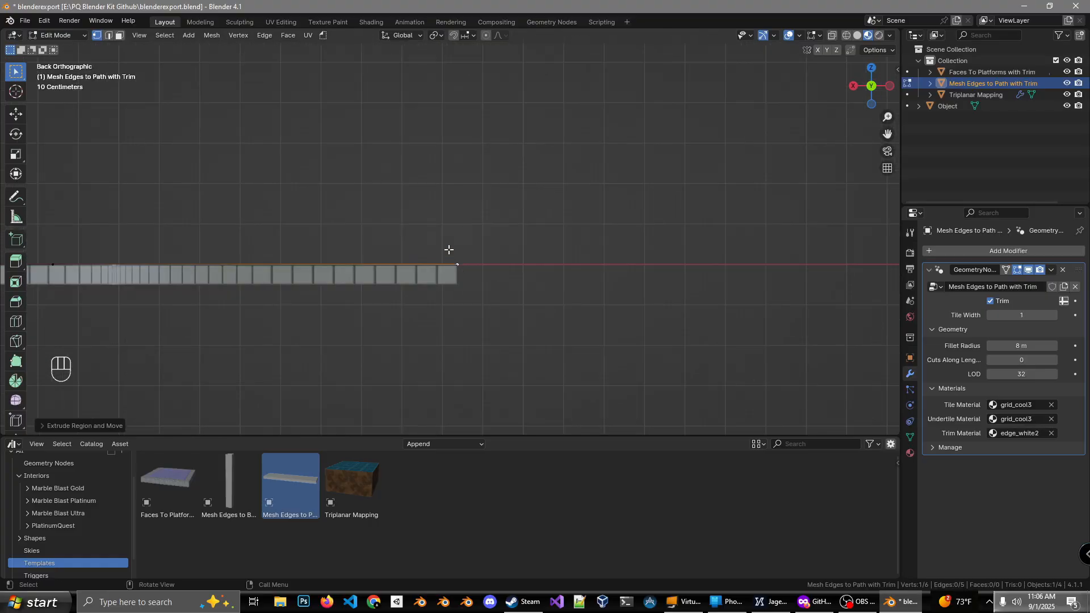
key(e)
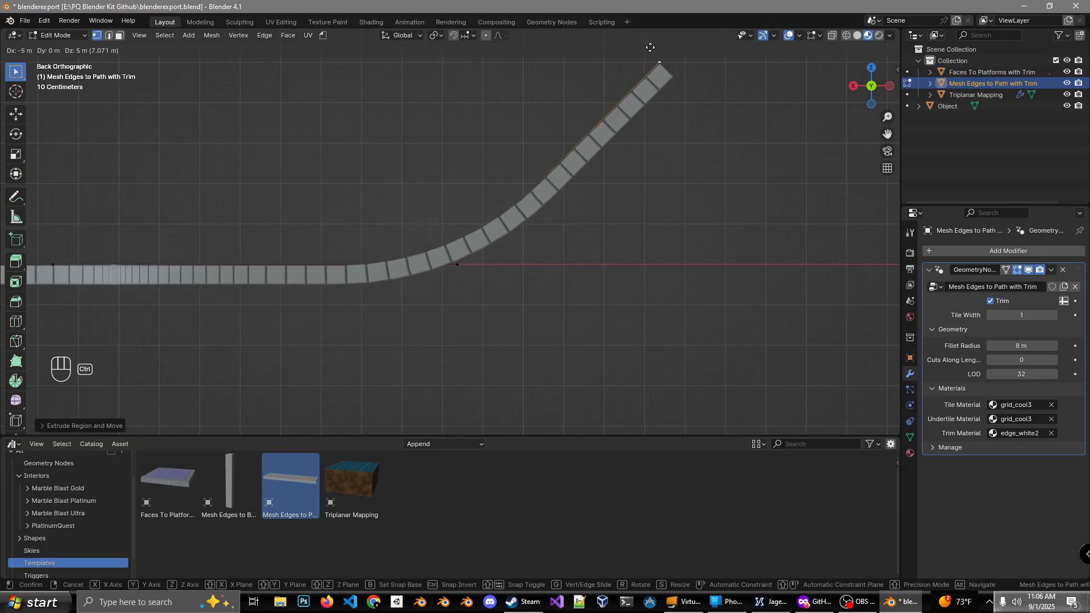
click(652, 46)
- Extrude the raised end vertex of the path along negative X to level it off, and return to Object Mode
middle_drag(652, 47, 474, 212)
scroll(588, 173, down, 5)
scroll(510, 201, down, 2)
key(e)
key(x)
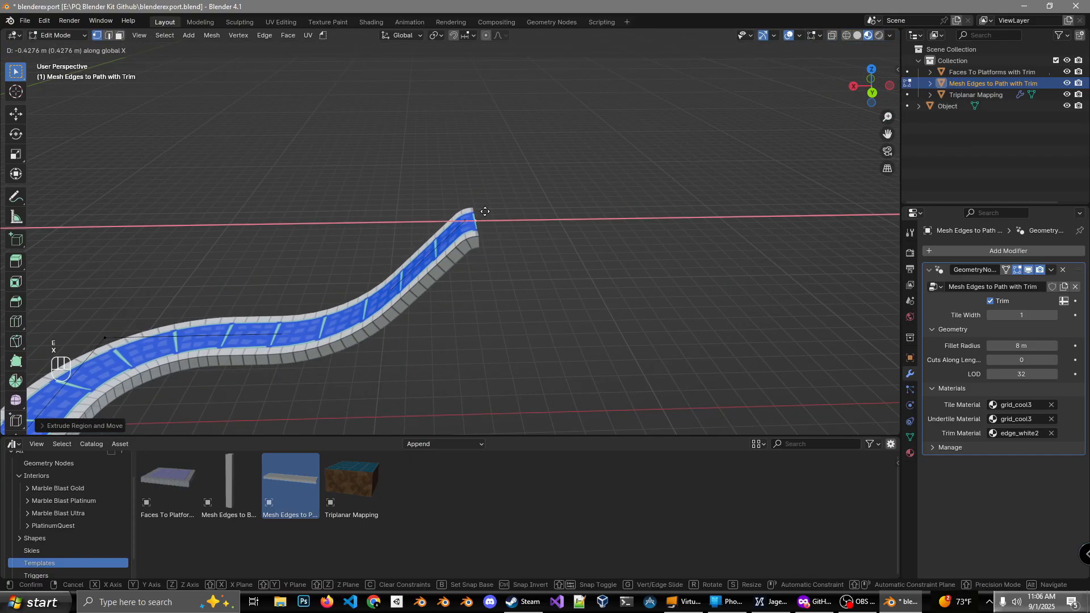
key(ctrl)
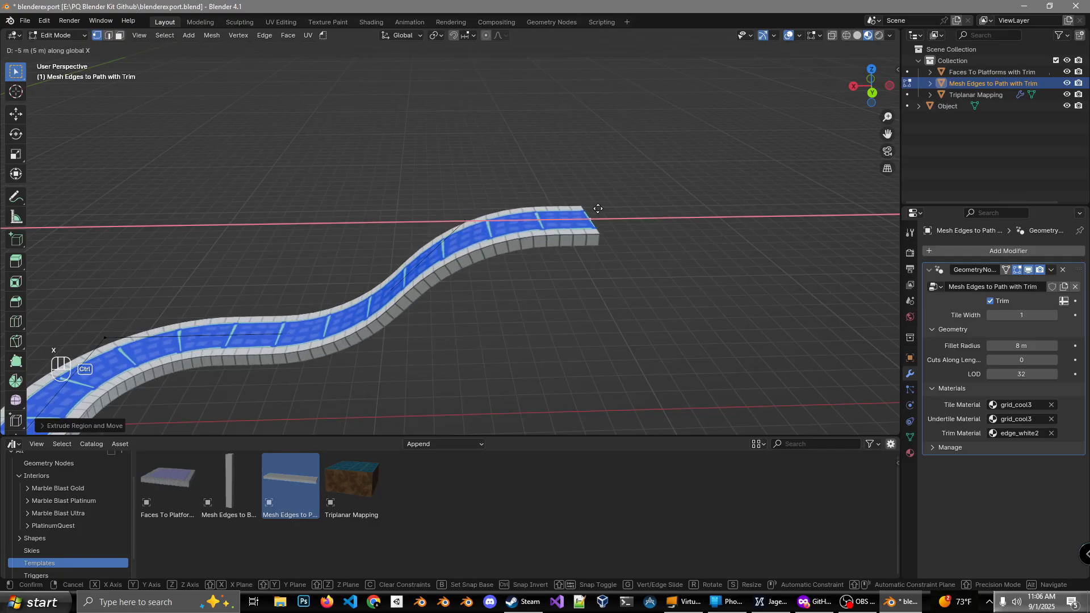
click(720, 210)
middle_drag(720, 209, 491, 210)
key(Tab)
click(491, 248)
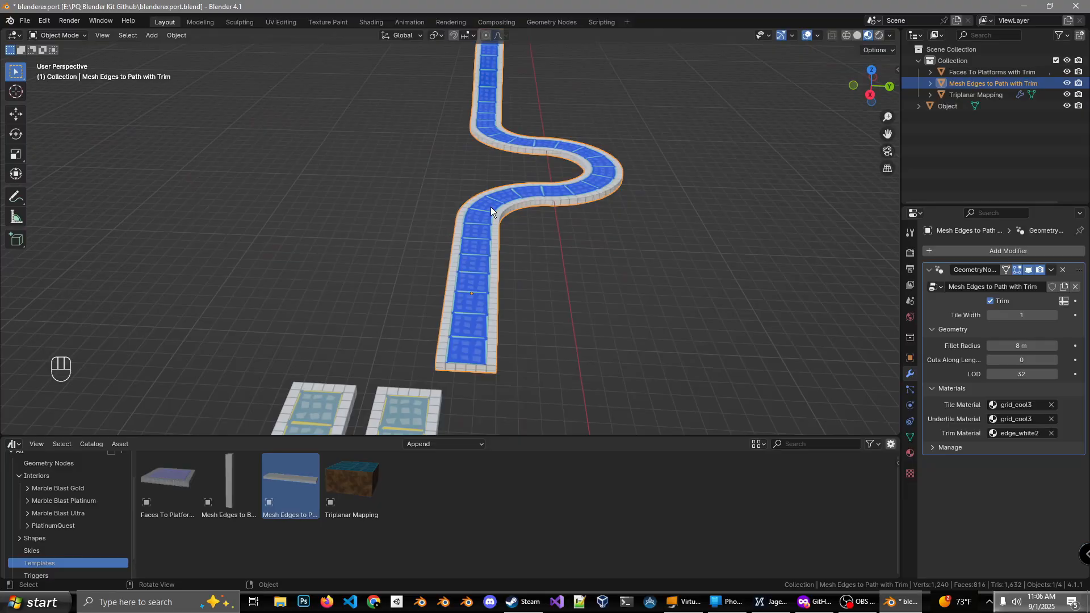
- Widen the path by setting the modifier's Tile Width to 3, and inspect the curved sections
middle_drag(584, 220, 574, 239)
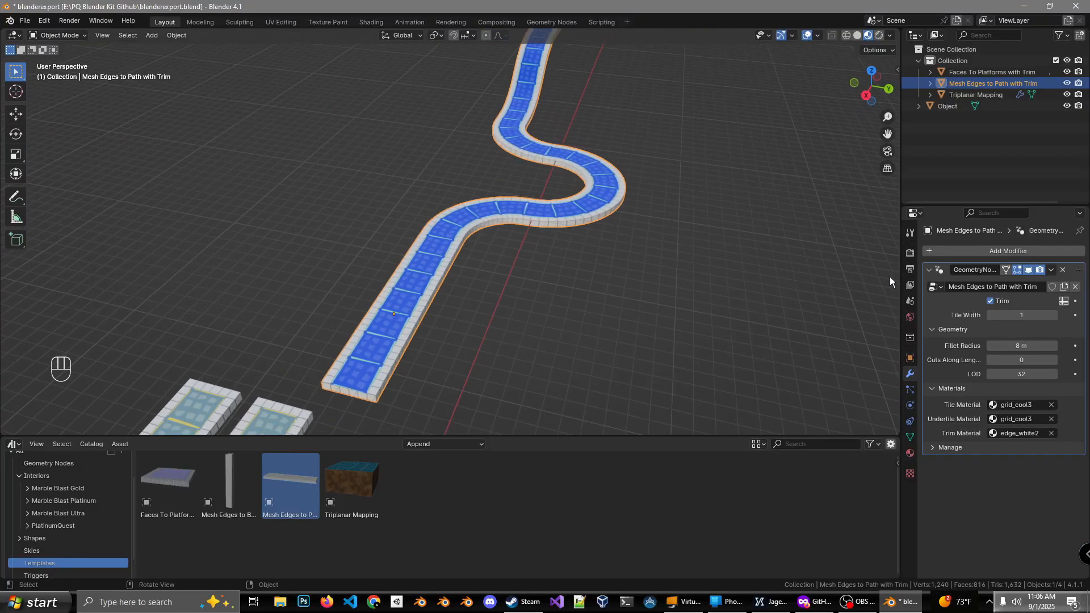
click(1053, 315)
click(1053, 315)
middle_drag(674, 252, 648, 262)
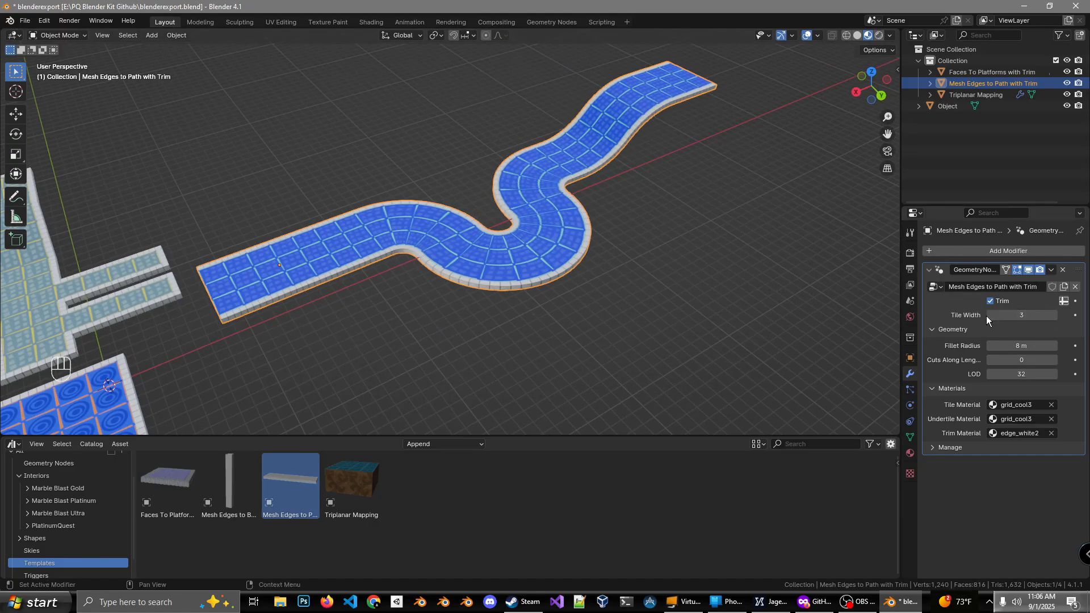
middle_drag(488, 309, 506, 245)
middle_drag(533, 297, 478, 200)
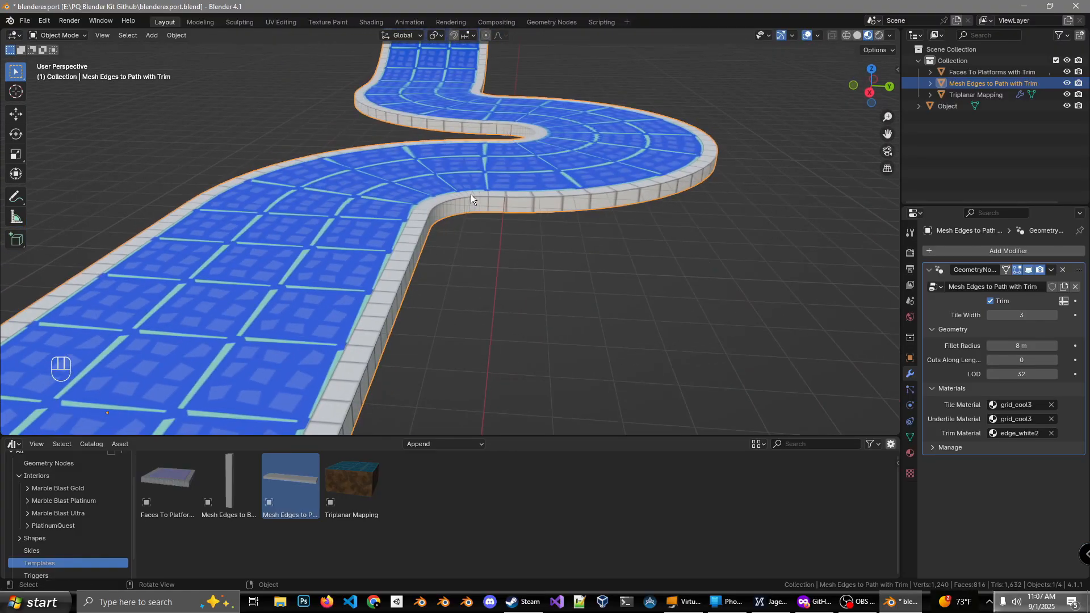
scroll(472, 194, up, 3)
middle_drag(463, 229, 843, 227)
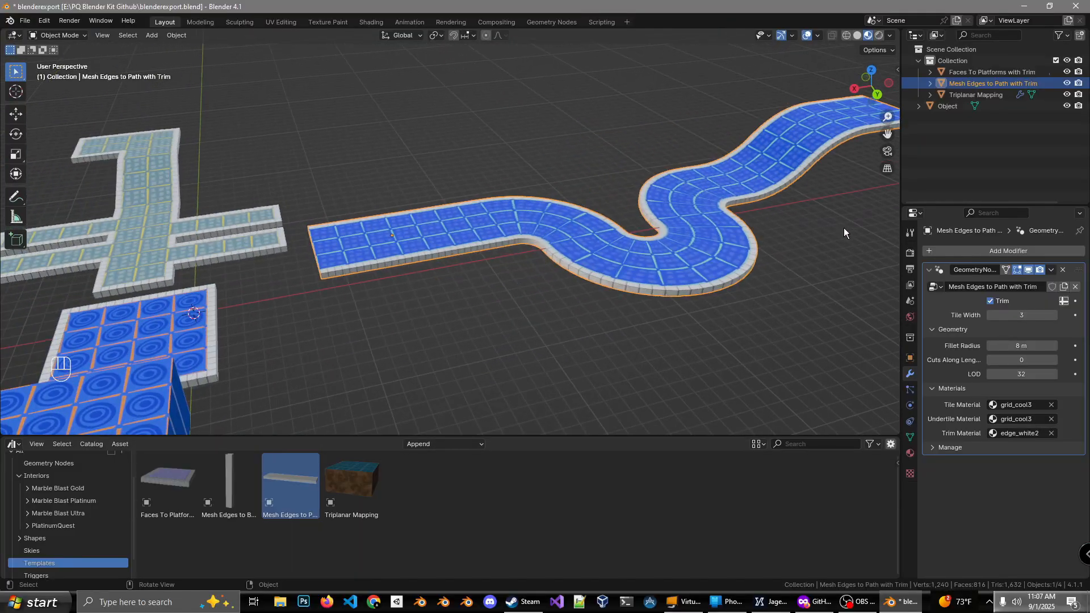
- Set the path modifier's Tile Width to 1
click(990, 316)
click(990, 315)
middle_drag(794, 306, 590, 347)
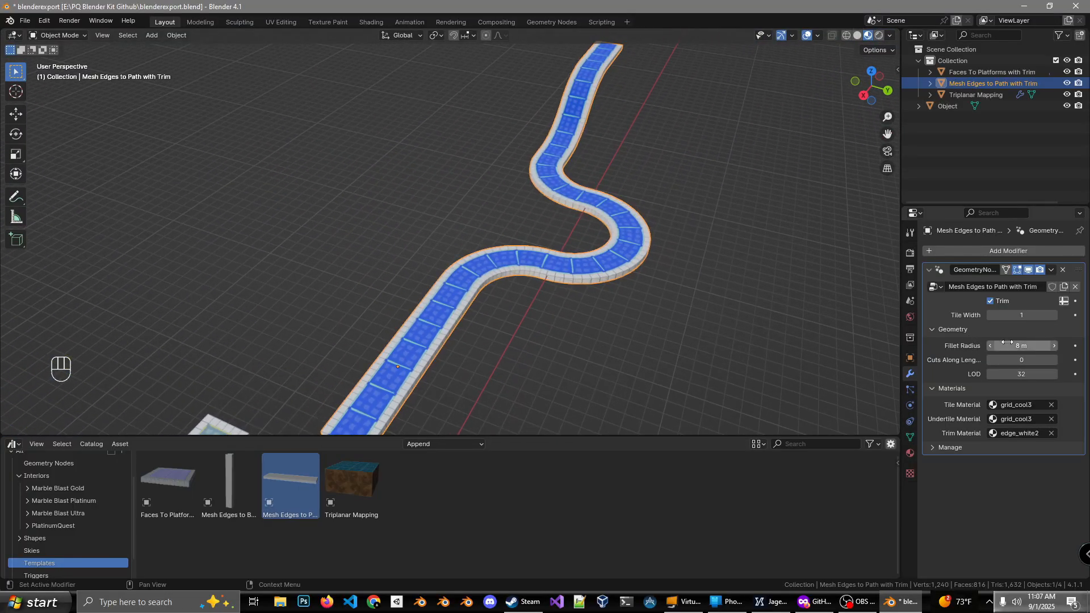
key(ctrl+z)
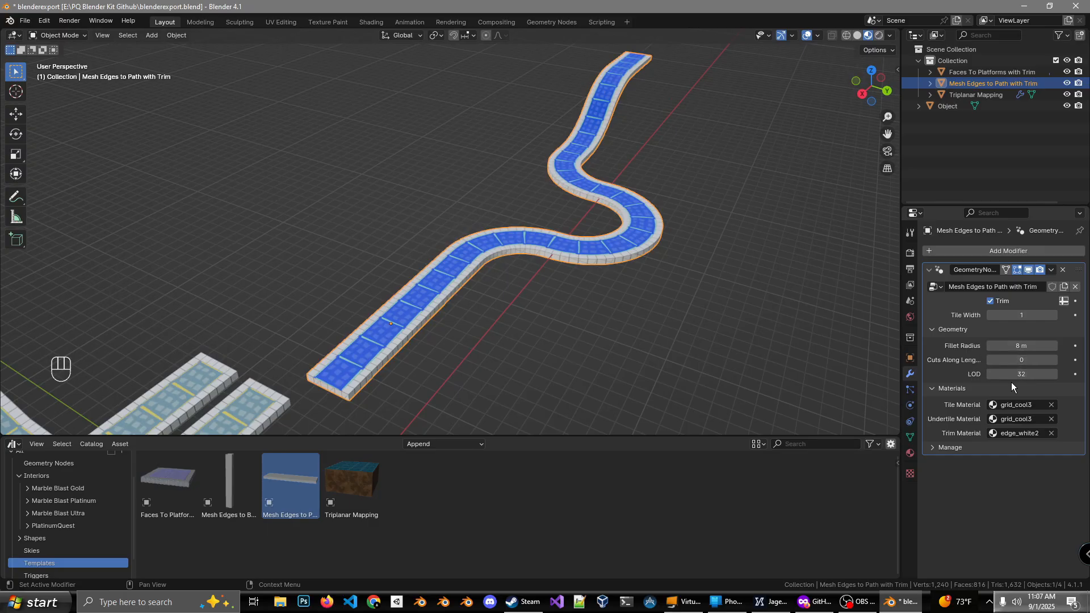
- Raise the path's Tile Width to 3 again and reduce it to 1
click(1053, 315)
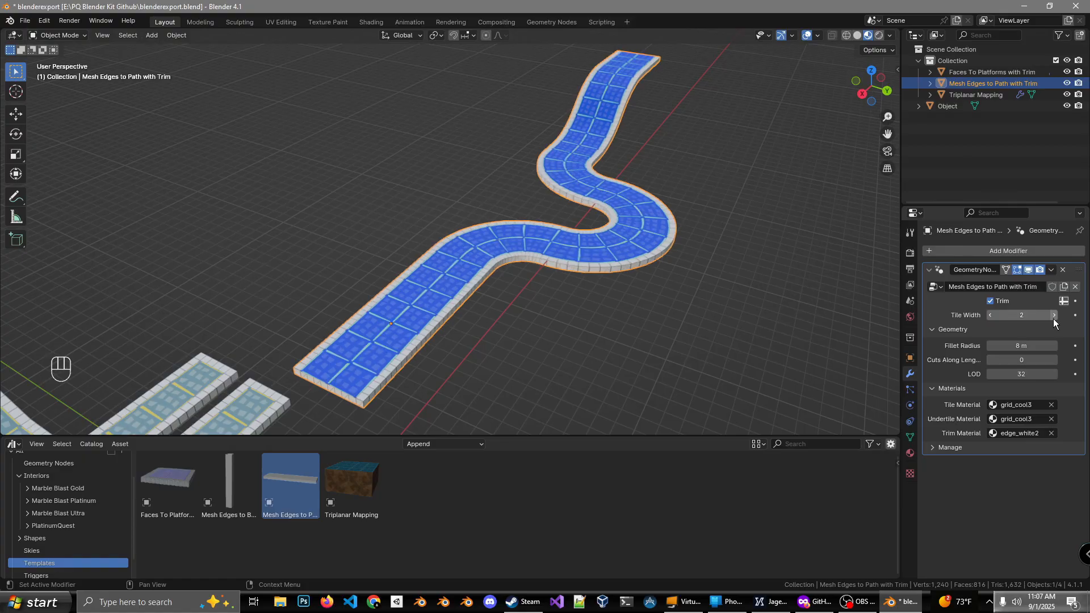
click(1053, 316)
middle_drag(750, 302, 818, 283)
click(989, 315)
click(989, 315)
middle_drag(738, 318, 512, 258)
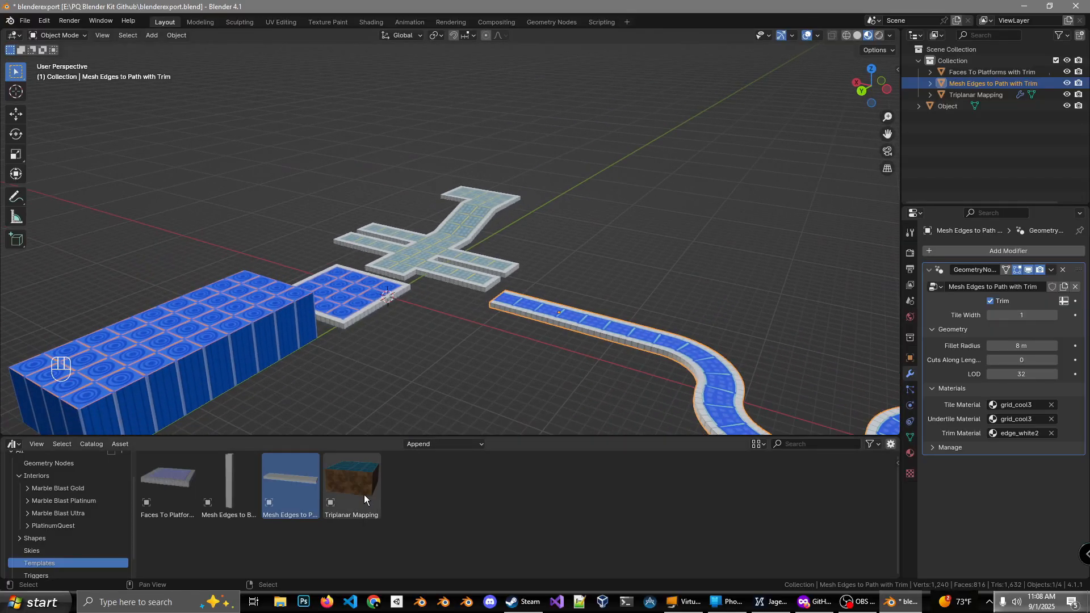
click(342, 505)
click(161, 503)
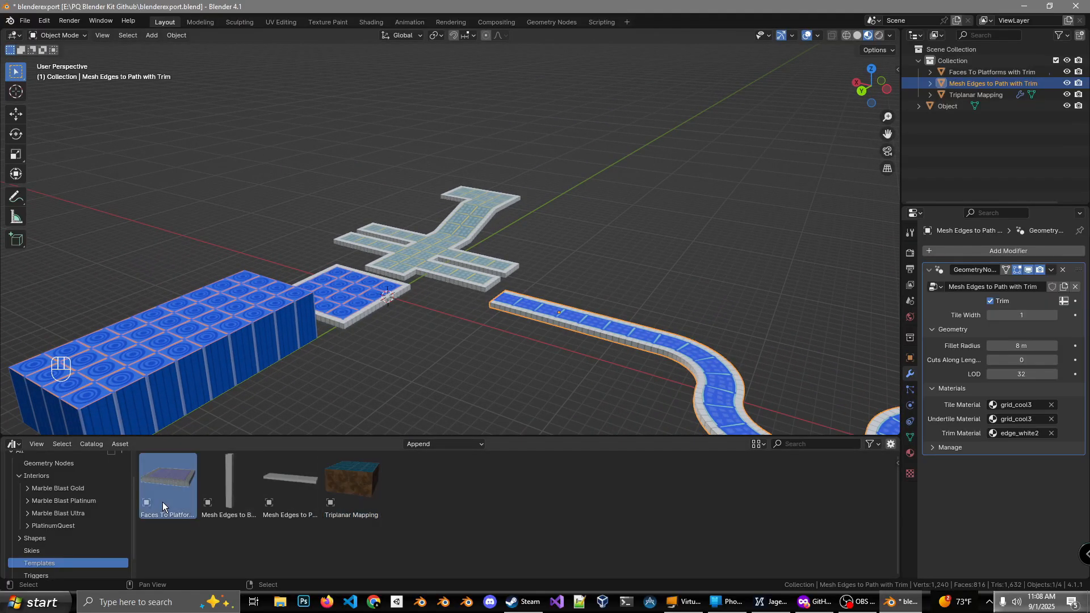
click(294, 482)
middle_drag(409, 340, 441, 323)
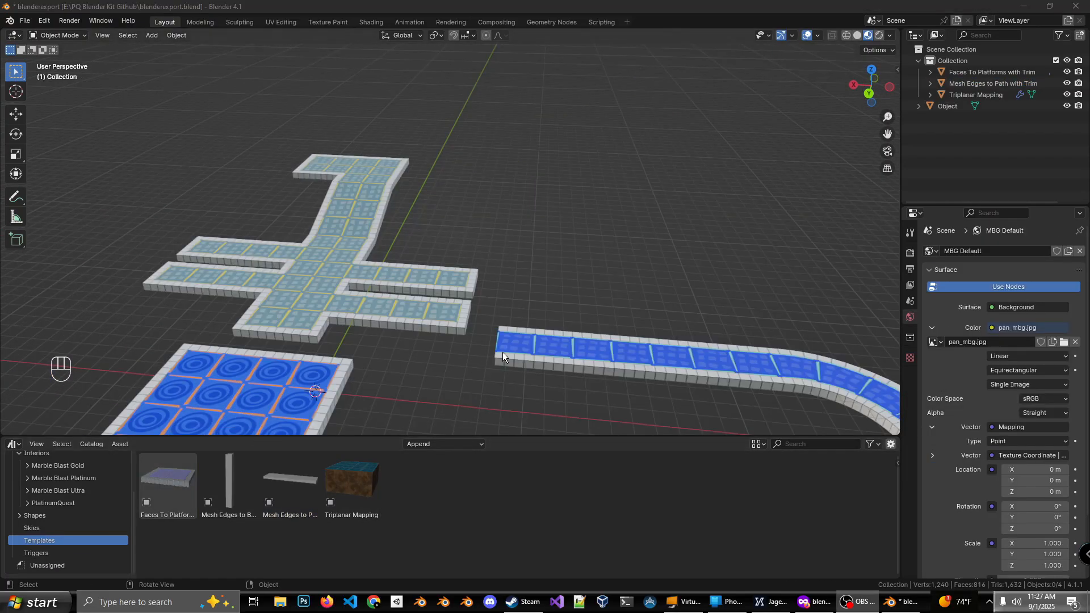
- Place the Mesh Edges to Beam template from the asset library in the scene beside the platforms
middle_drag(502, 352, 263, 460)
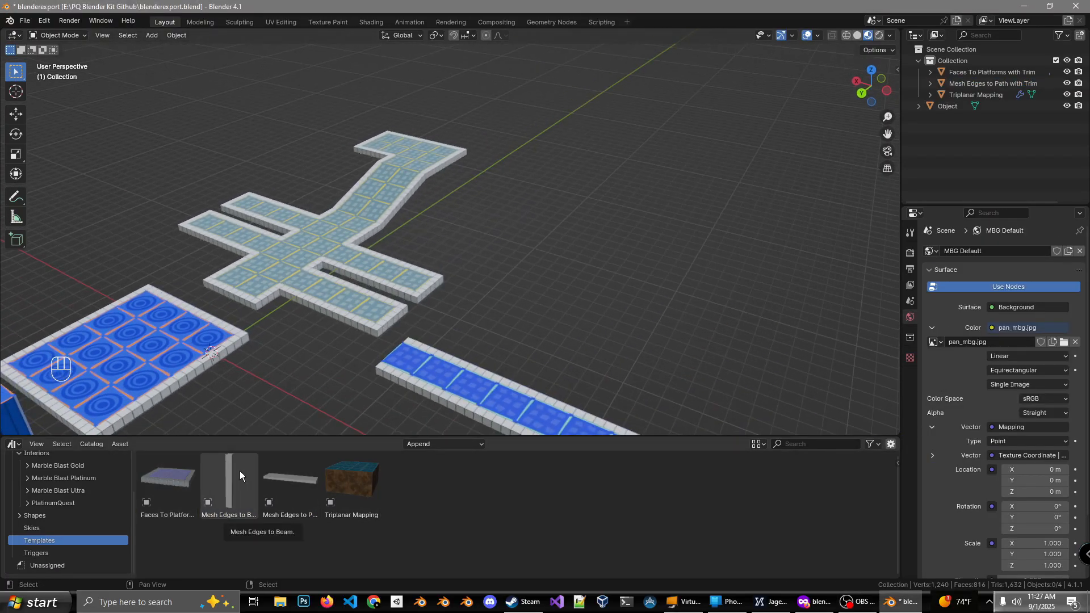
click(239, 471)
drag(244, 483, 560, 297)
middle_drag(560, 297, 416, 305)
middle_drag(419, 310, 443, 258)
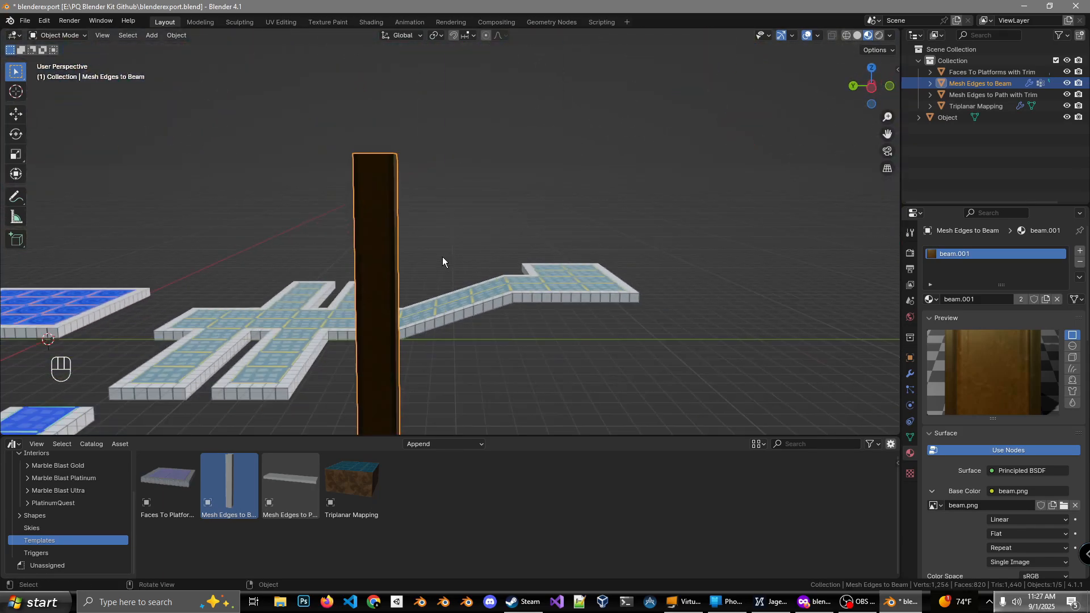
middle_drag(381, 231, 411, 226)
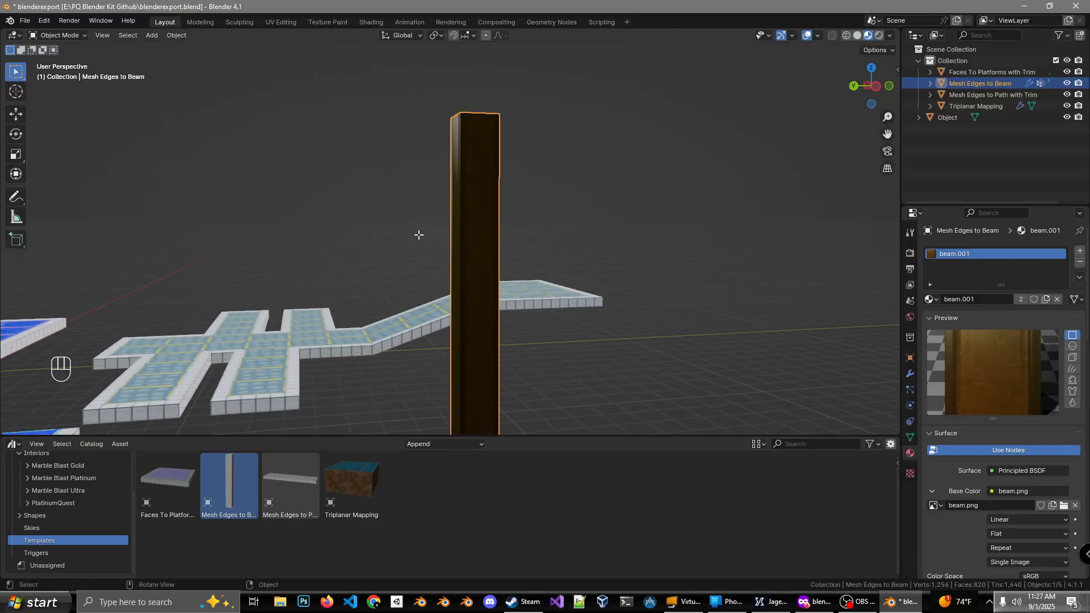
key(Tab)
key(Tab)
key(Tab)
key(Tab)
middle_drag(419, 231, 388, 185)
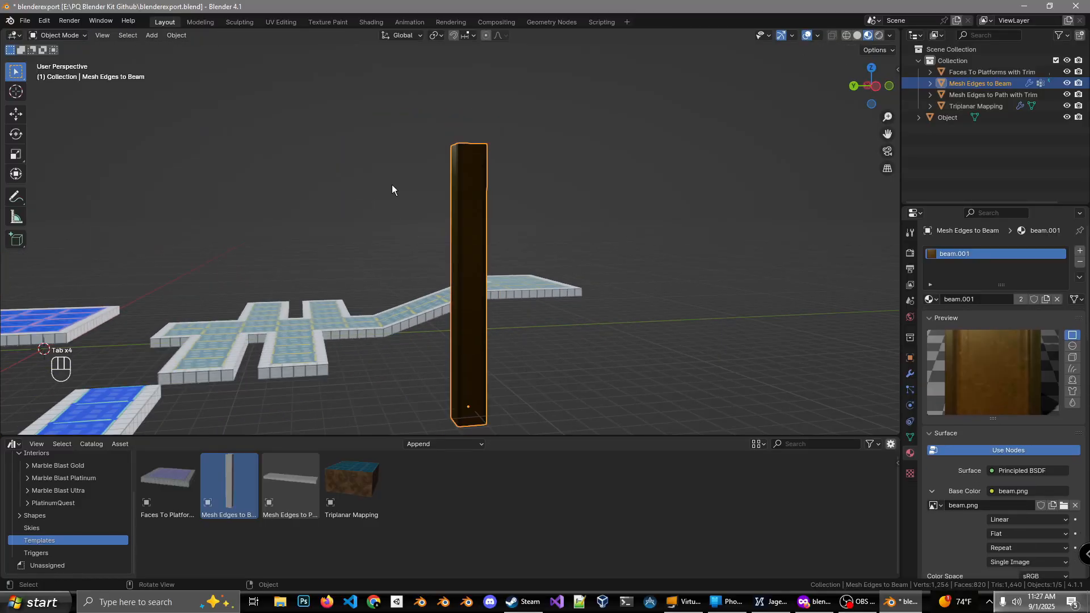
middle_drag(510, 163, 477, 177)
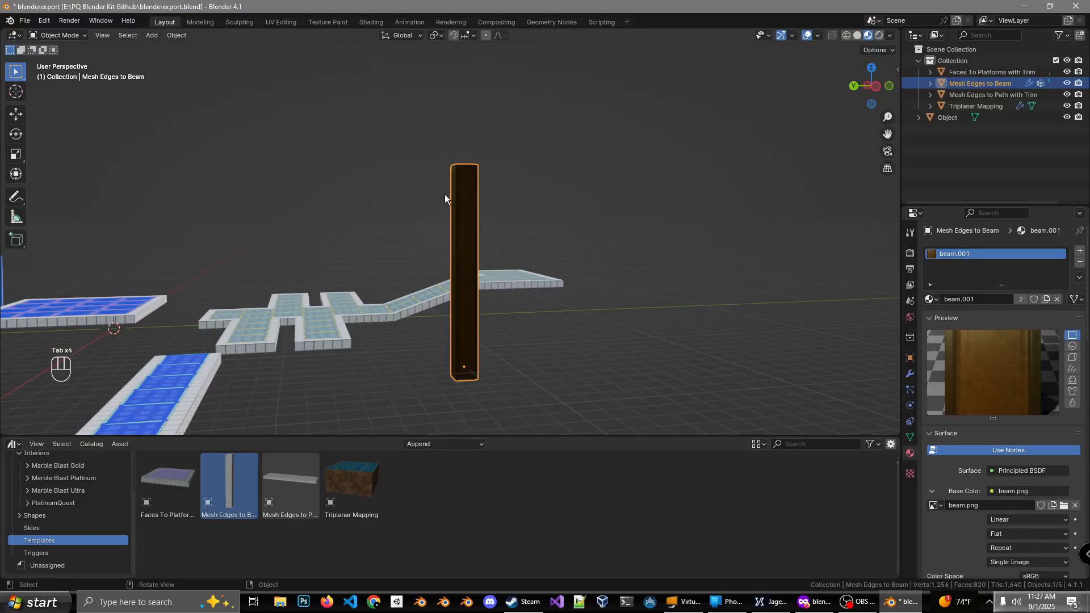
- Enter Edit Mode on the beam, select its top vertex, and enable X-ray display to reveal the edge inside
key(Tab)
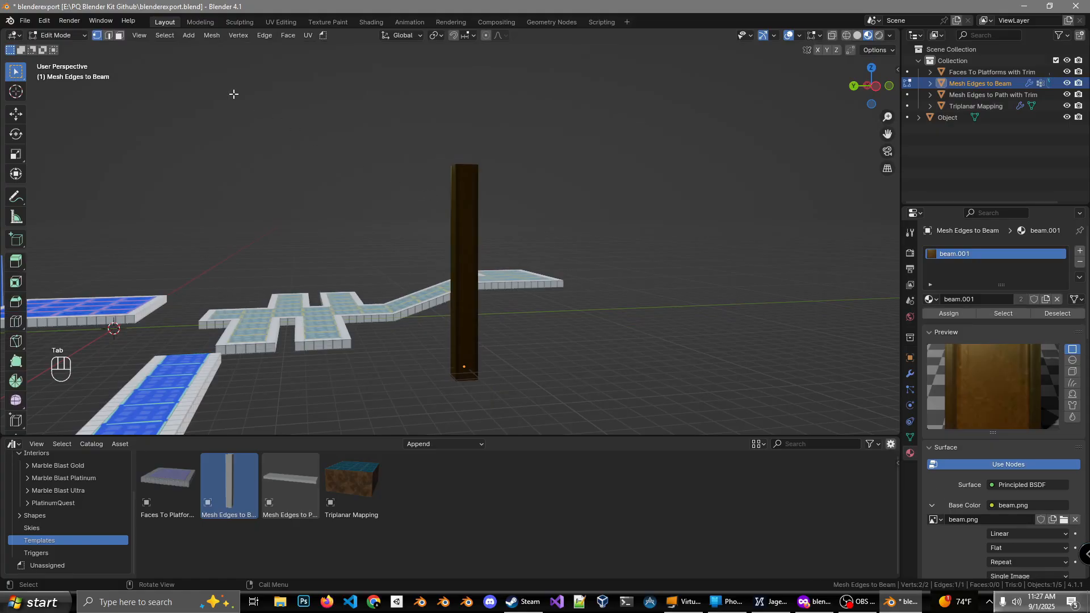
middle_drag(463, 363, 505, 317)
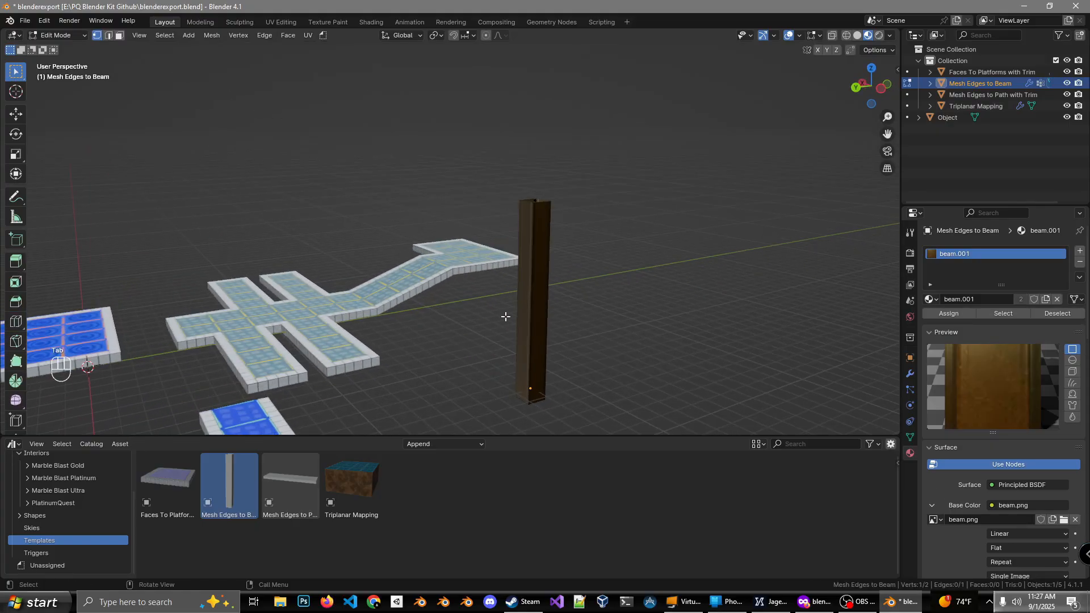
middle_drag(548, 199, 478, 226)
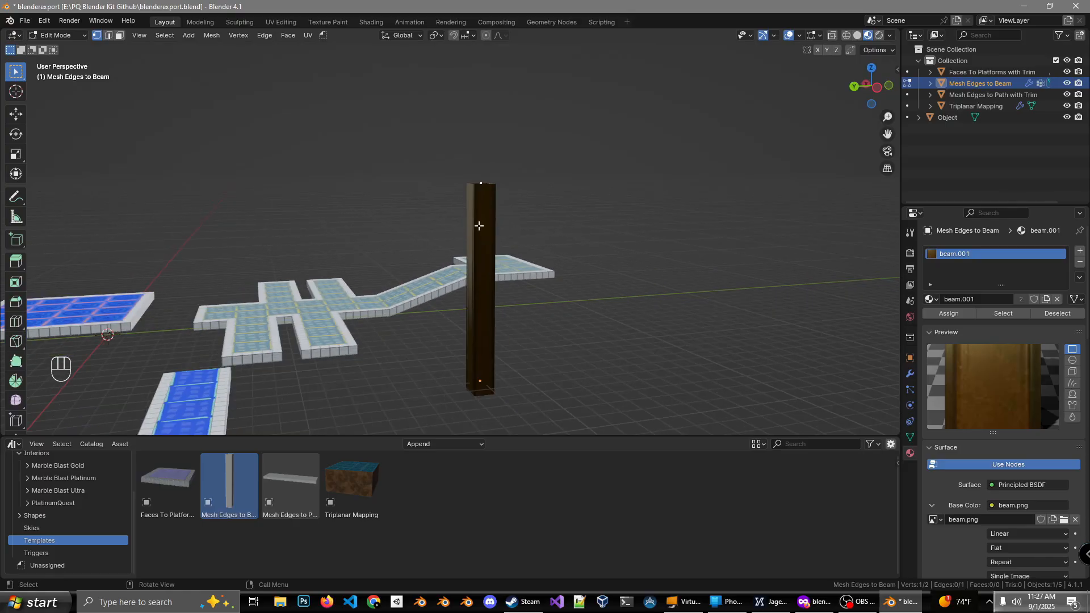
click(833, 36)
middle_drag(364, 227, 417, 217)
scroll(424, 222, up, 2)
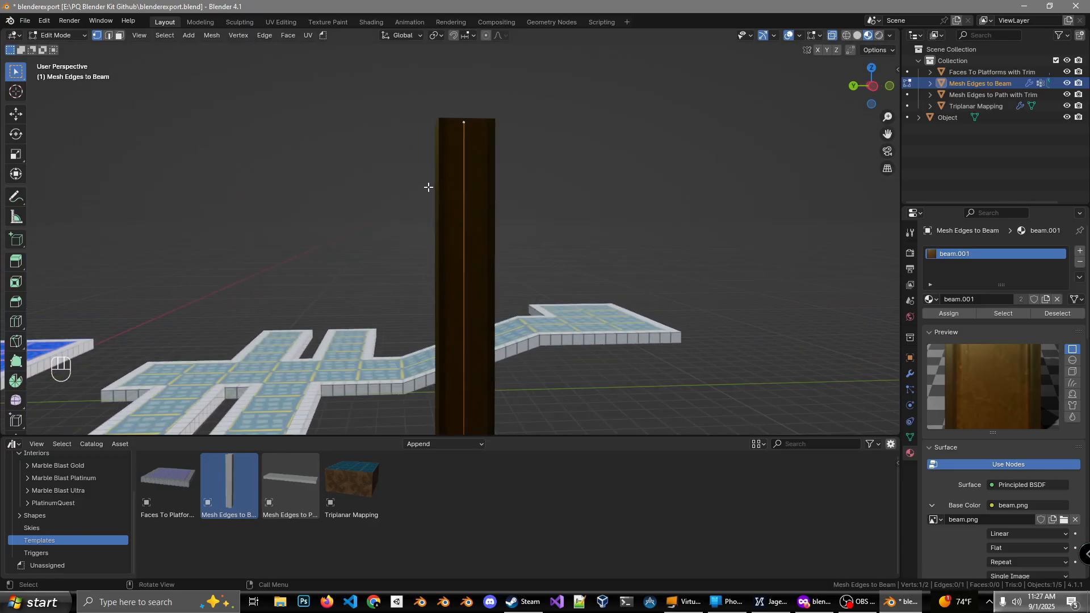
scroll(457, 206, up, 2)
scroll(454, 221, up, 1)
scroll(454, 222, down, 1)
scroll(467, 196, up, 1)
scroll(472, 199, down, 5)
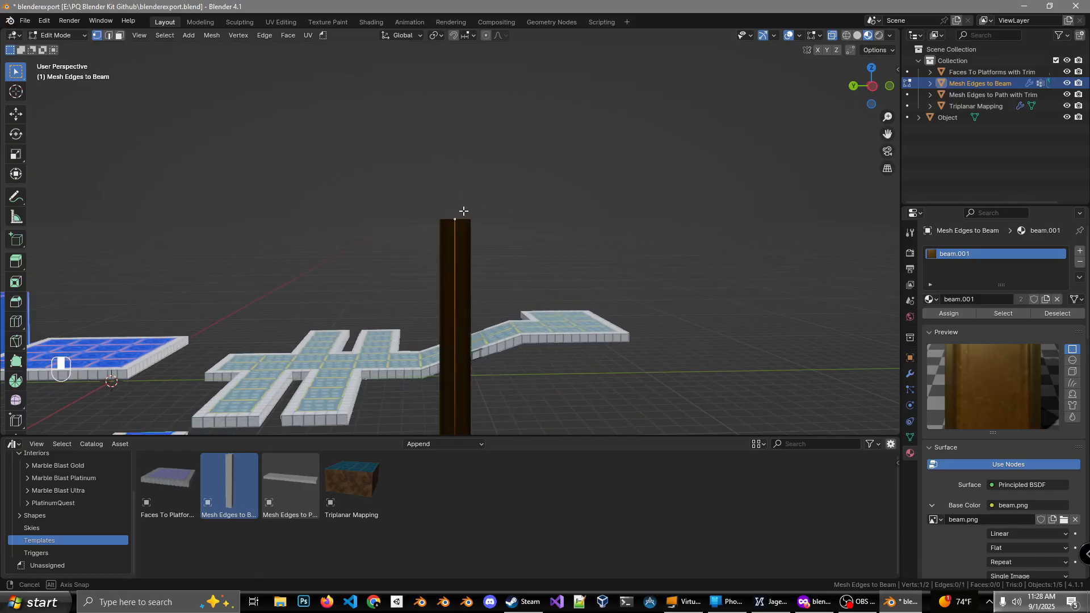
key(g)
key(ctrl)
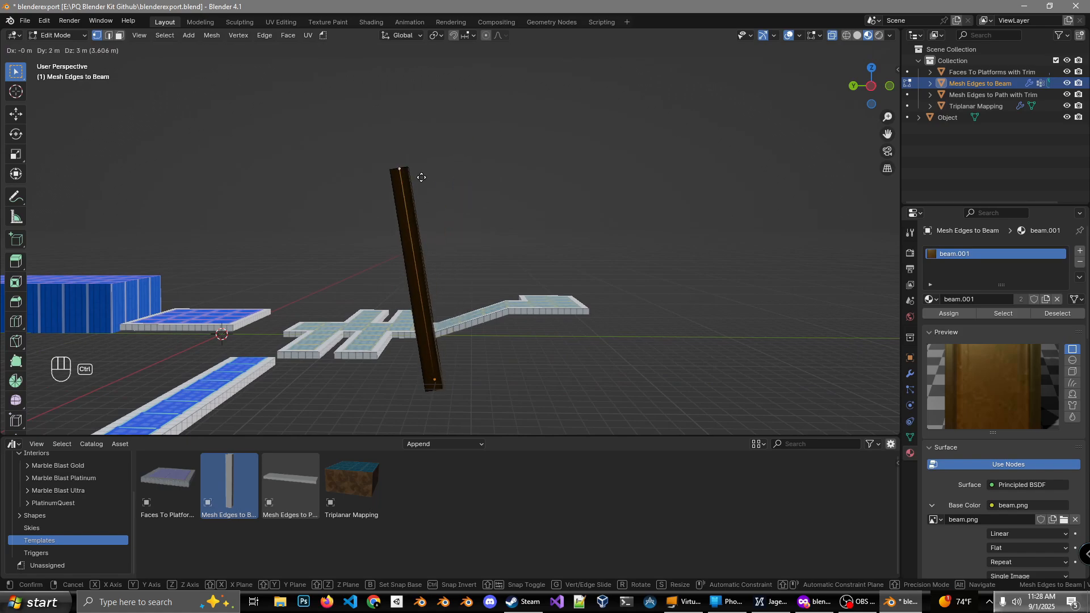
right_click(439, 217)
- In the left view, extrude the beam's top vertex about 12 m along negative Y, and return to Object Mode with nothing selected
middle_drag(438, 217, 440, 212)
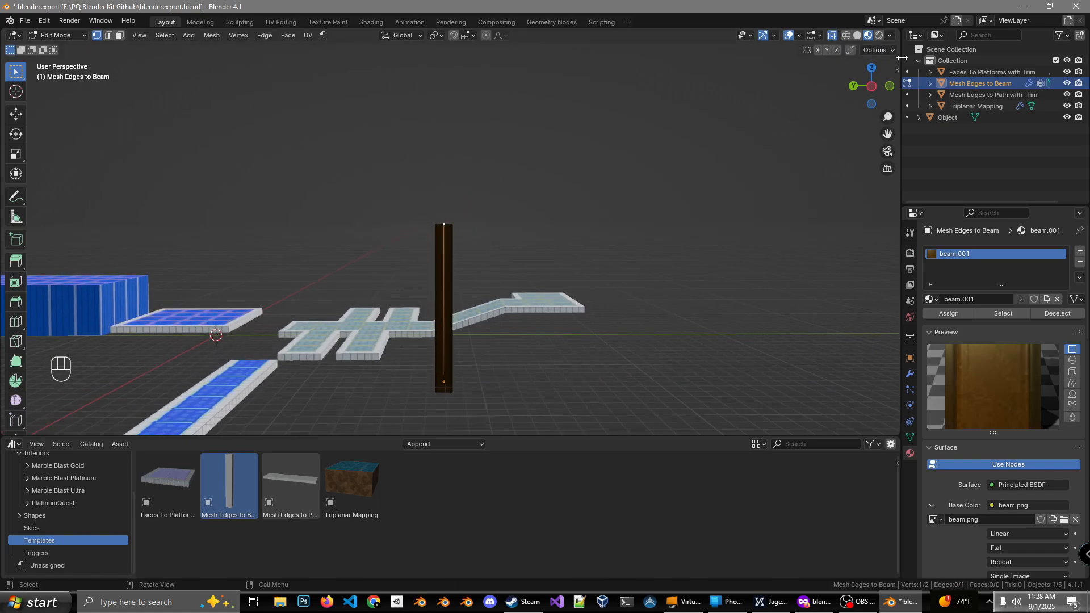
click(871, 86)
scroll(407, 265, up, 2)
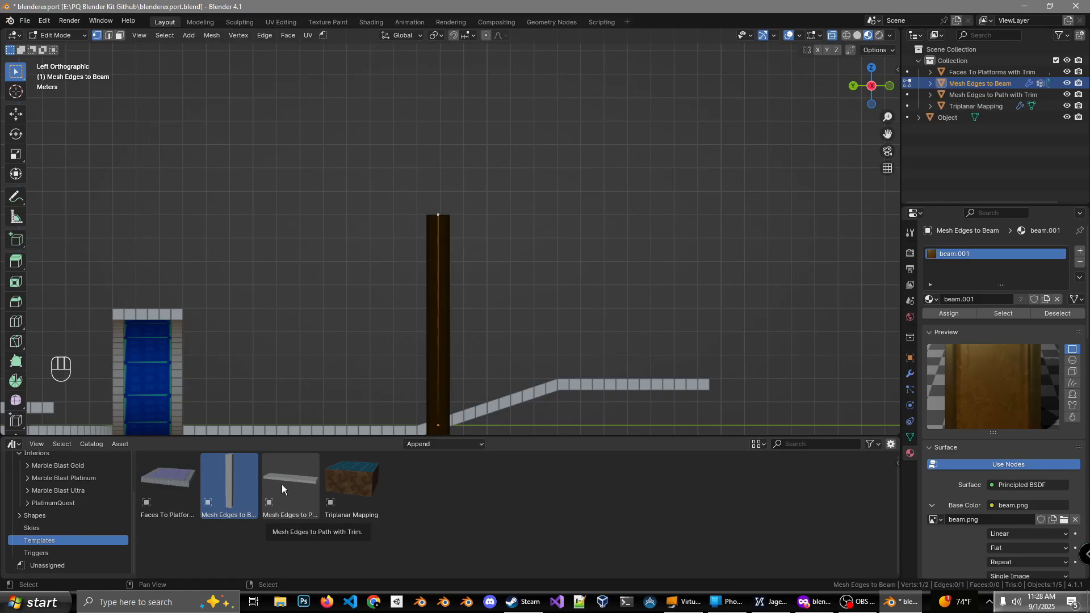
scroll(511, 212, up, 2)
key(e)
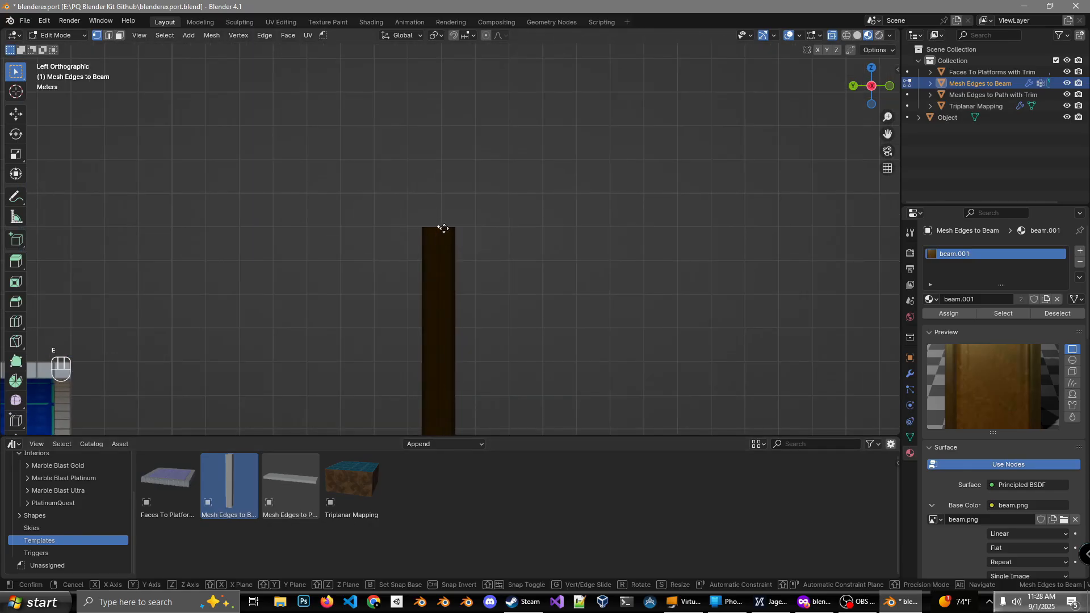
key(y)
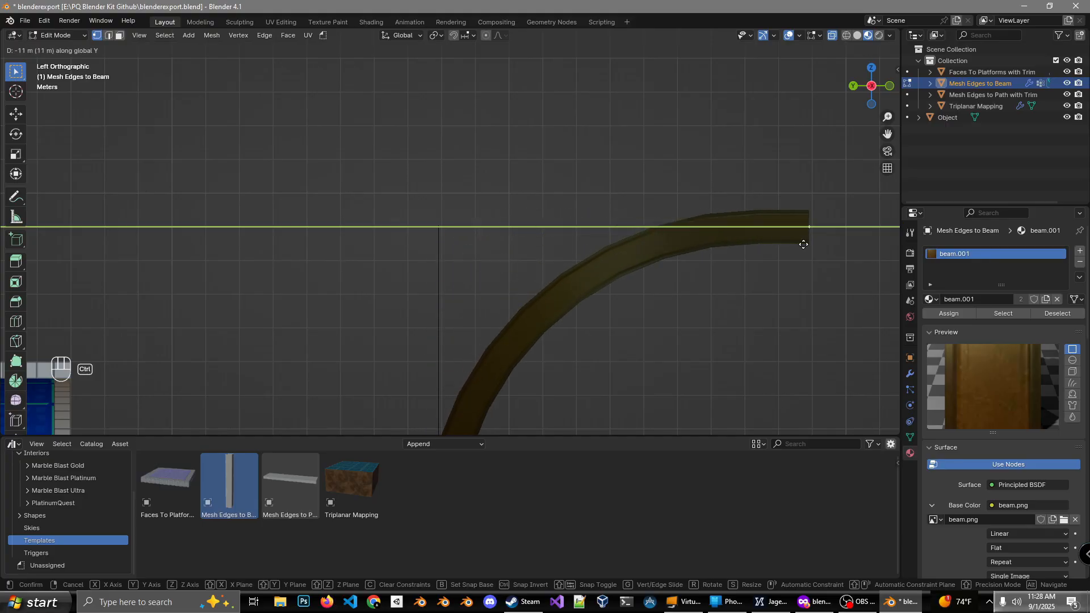
click(854, 239)
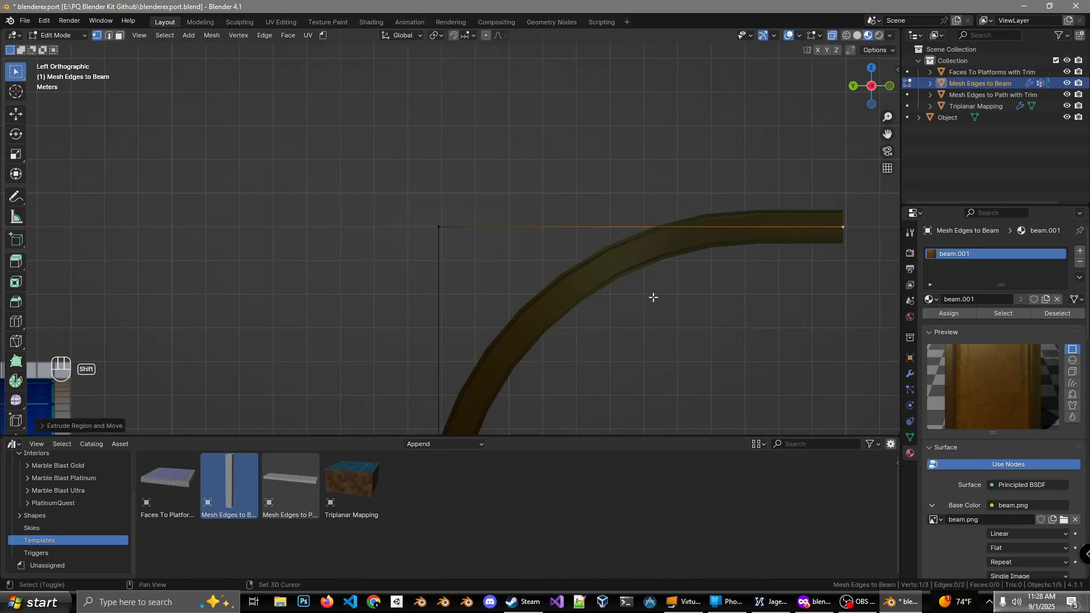
scroll(652, 297, down, 3)
shift+middle_drag(555, 302, 515, 222)
key(Tab)
click(573, 186)
middle_drag(572, 186, 391, 279)
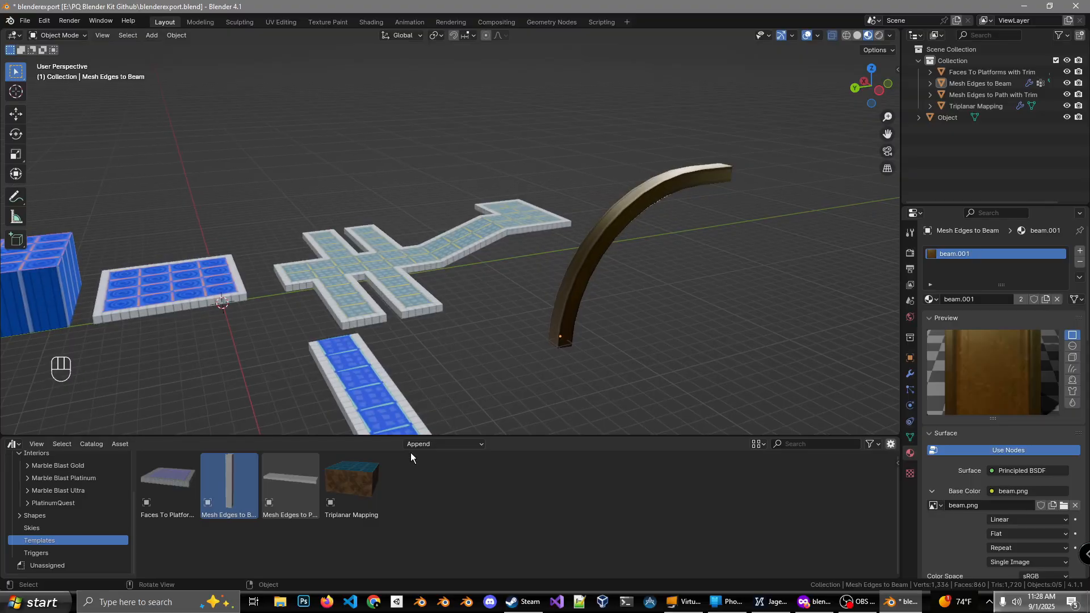
click(405, 495)
drag(467, 507, 169, 492)
click(167, 543)
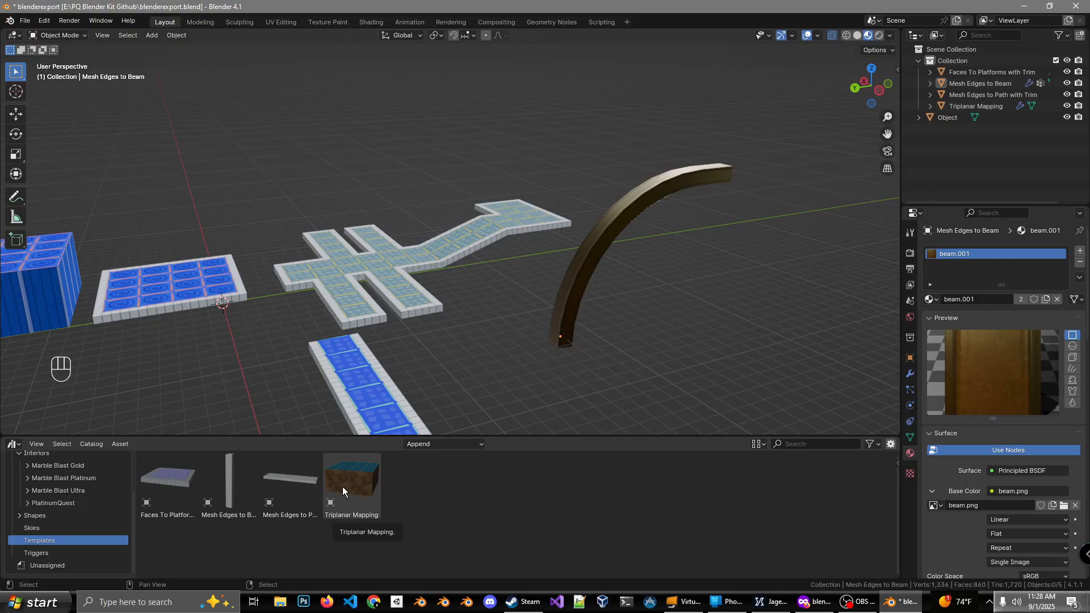
middle_drag(426, 351, 480, 281)
scroll(61, 469, up, 1)
- Browse the Shapes catalog of the MBU-Lily-AssetPak asset library
click(20, 478)
click(38, 518)
scroll(376, 515, down, 2)
scroll(375, 515, up, 2)
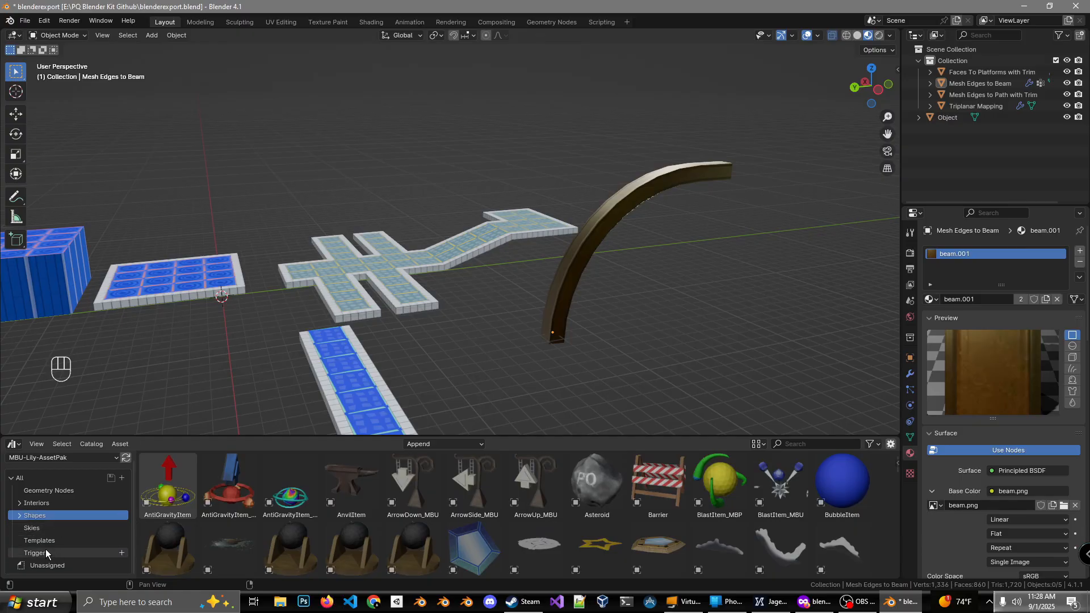